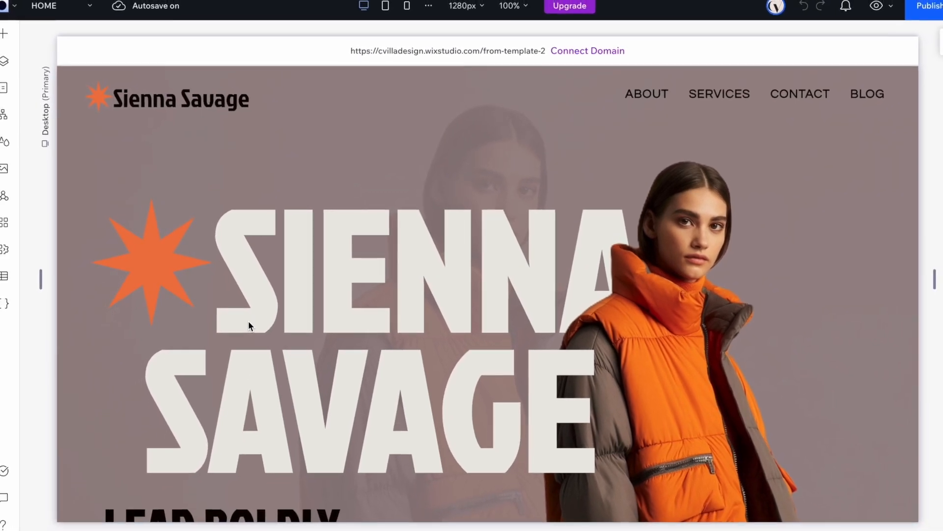
# Step: Look through the home page template's hero, press logos and about sections
pyautogui.scroll(2, 67, 211)
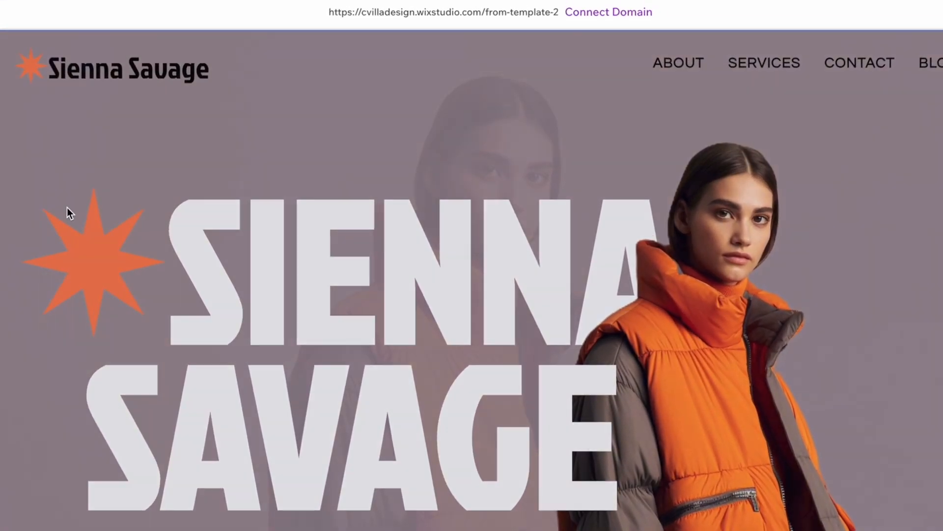
pyautogui.scroll(-10, 165, 285)
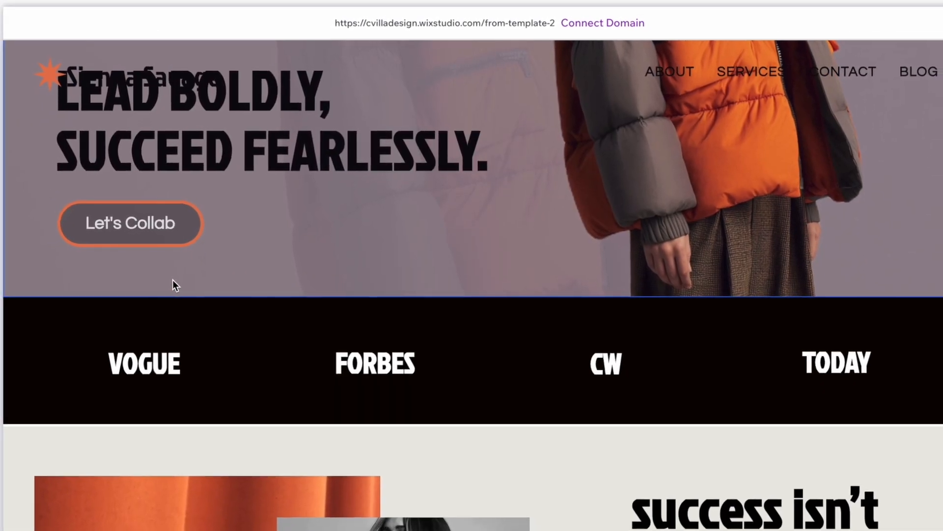
pyautogui.scroll(-15, 169, 280)
pyautogui.scroll(-15, 182, 280)
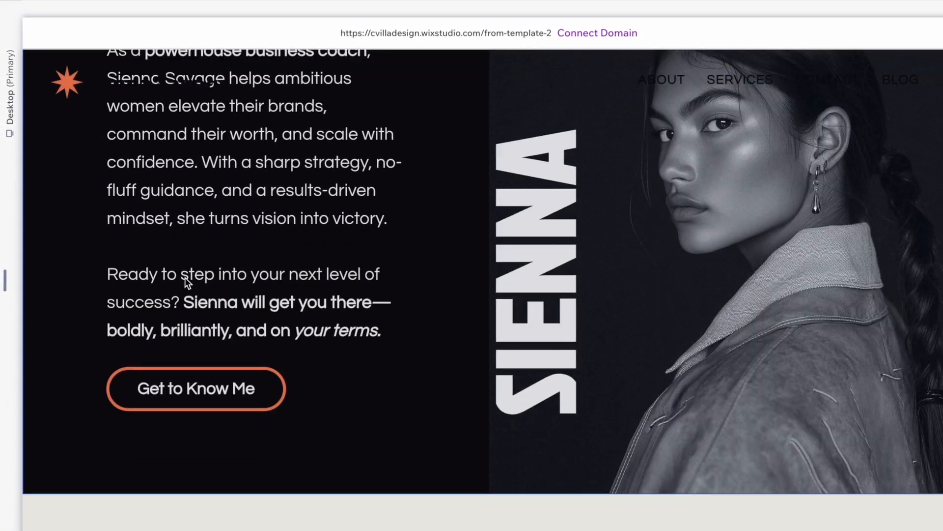
pyautogui.scroll(-8, 193, 278)
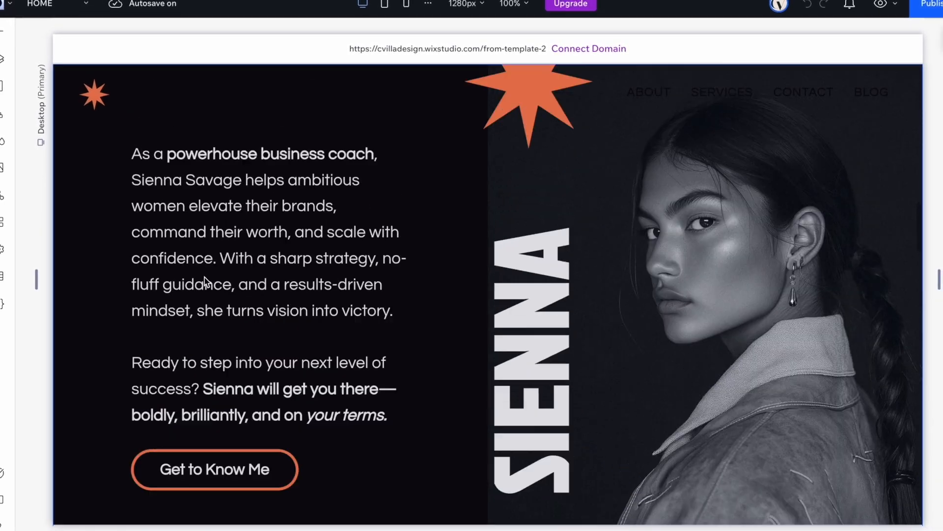
pyautogui.scroll(10, 205, 279)
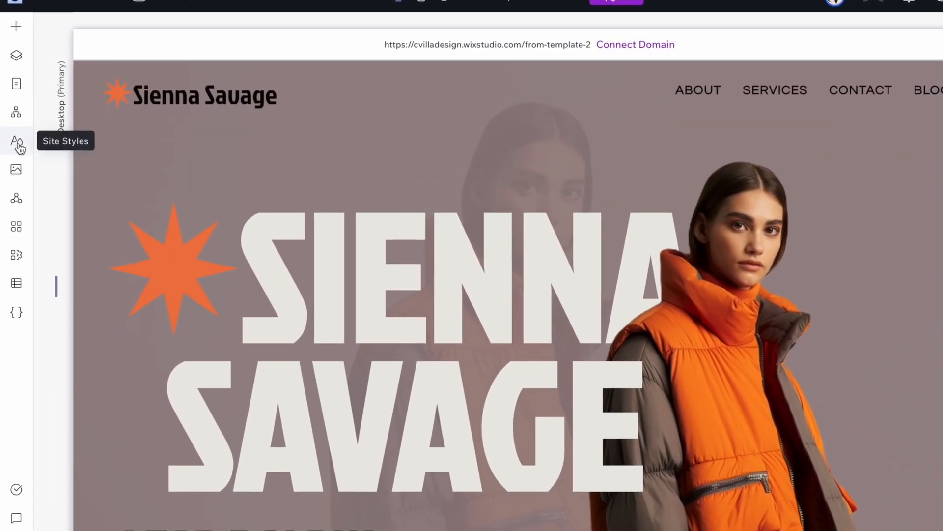
# Step: Review the site styles, covering the color palette, fonts, and heading and paragraph text styles
pyautogui.click(17, 141)
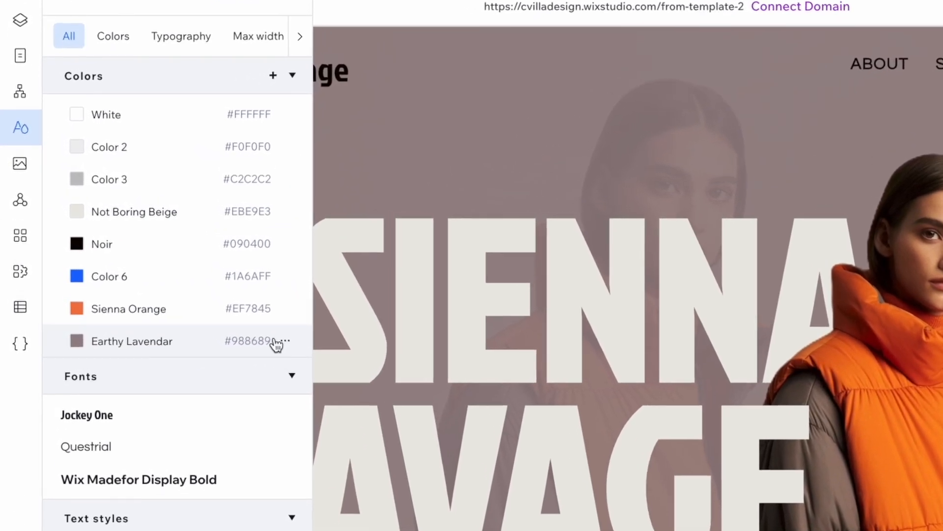
pyautogui.scroll(-4, 278, 340)
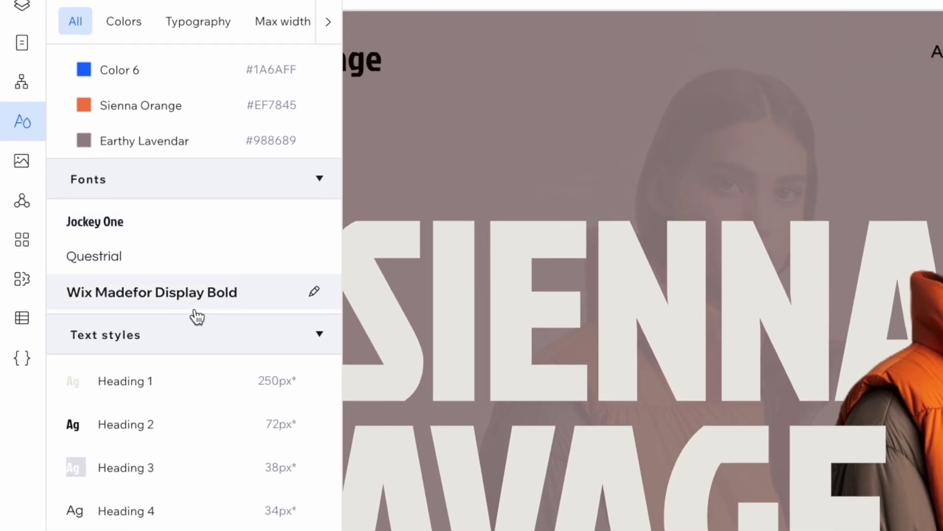
pyautogui.scroll(-3, 198, 317)
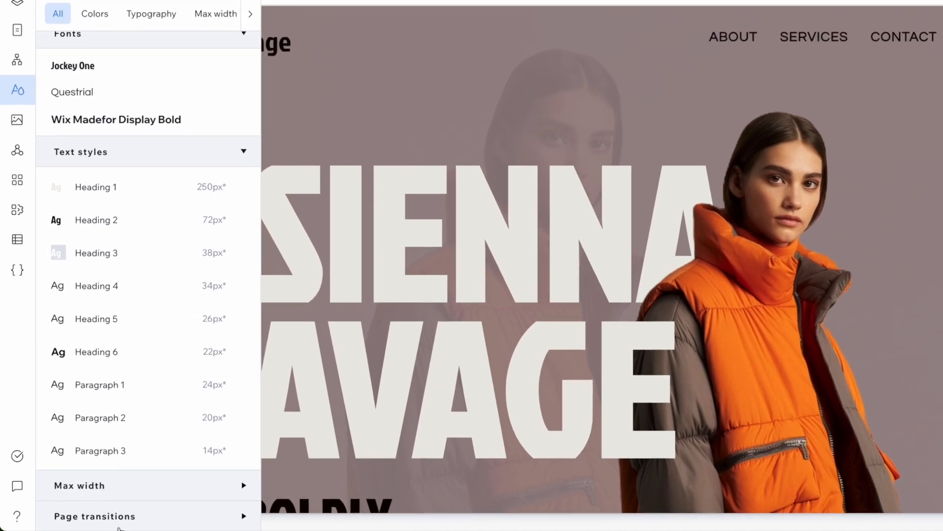
pyautogui.scroll(5, 125, 295)
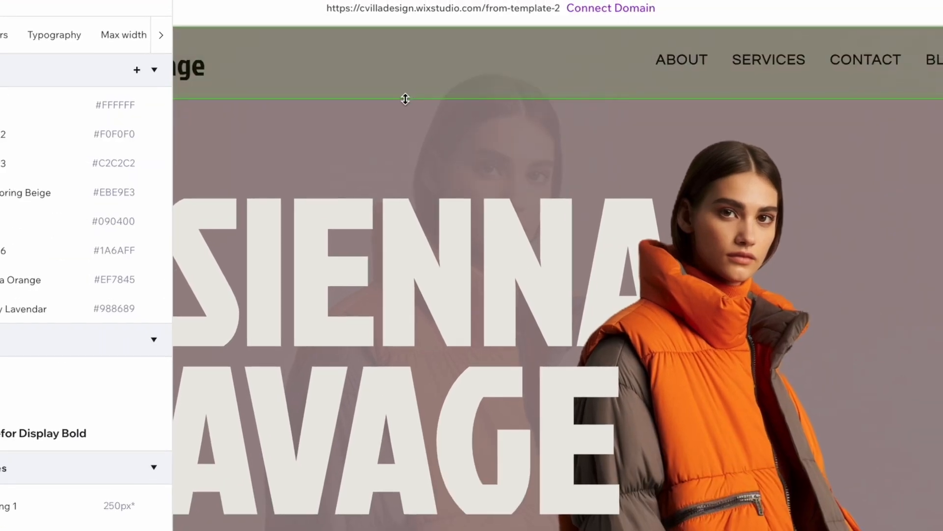
# Step: Inspect the design settings of the hero section and the pinned page header
pyautogui.click(375, 163)
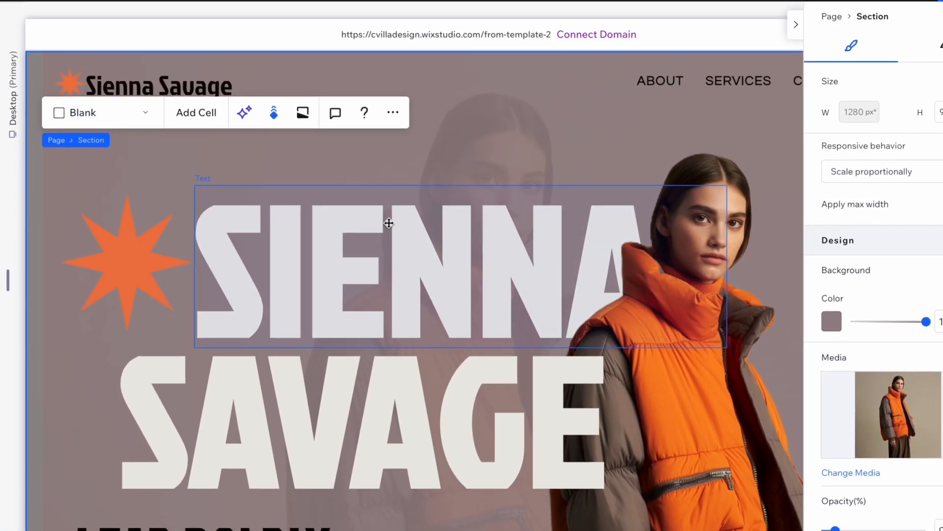
pyautogui.click(410, 84)
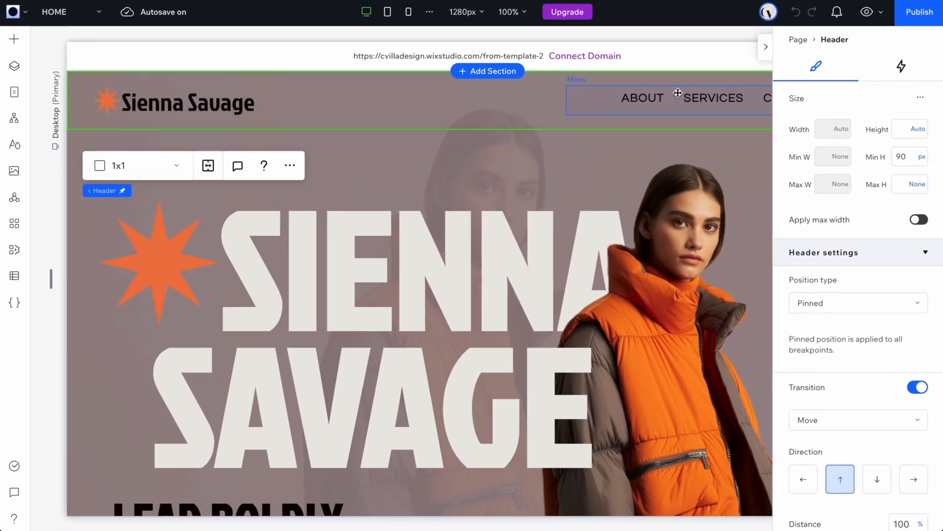
pyautogui.click(402, 151)
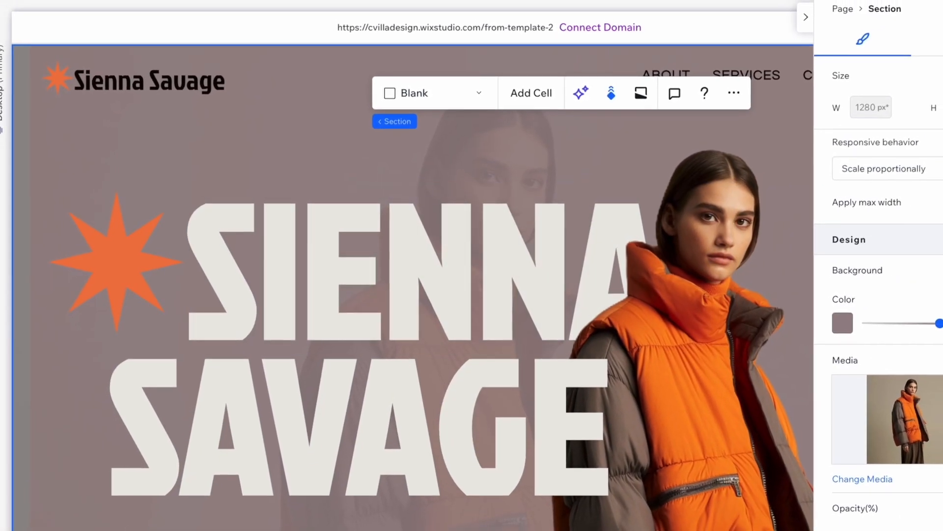
# Step: Switch to the brand board in Canva and review its logo variations and color palette
pyautogui.click(1, 78)
pyautogui.click(496, 167)
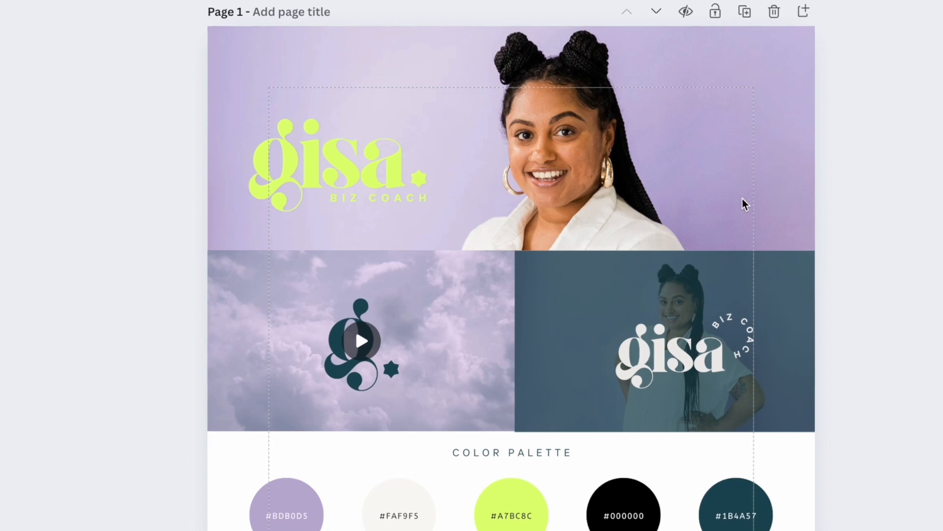
pyautogui.scroll(-4, 508, 435)
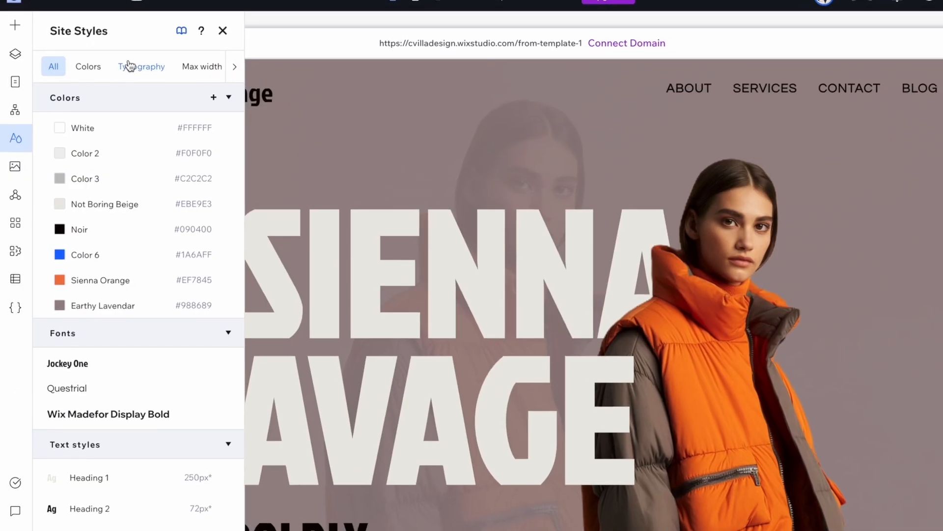
# Step: Replace the Jockey One font with Spicy Rice across all text styles in the site's typography settings
pyautogui.click(128, 63)
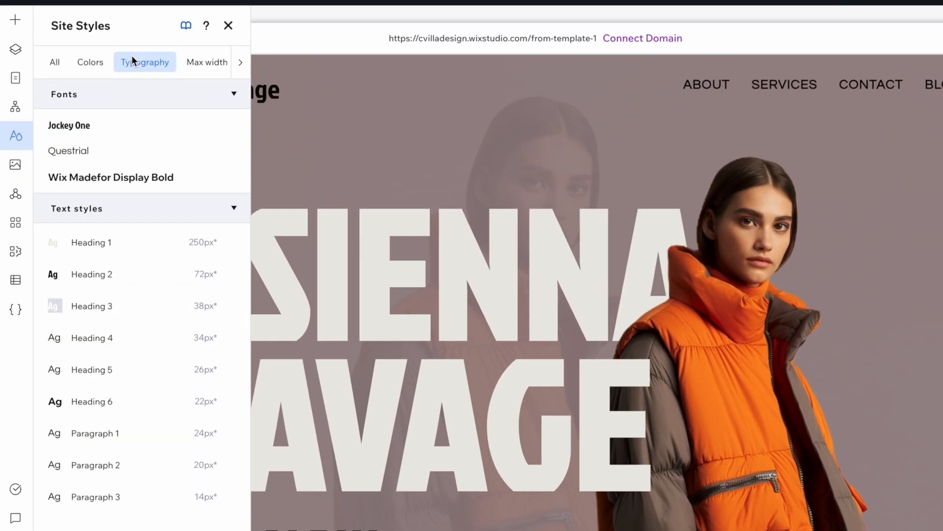
pyautogui.moveTo(234, 128)
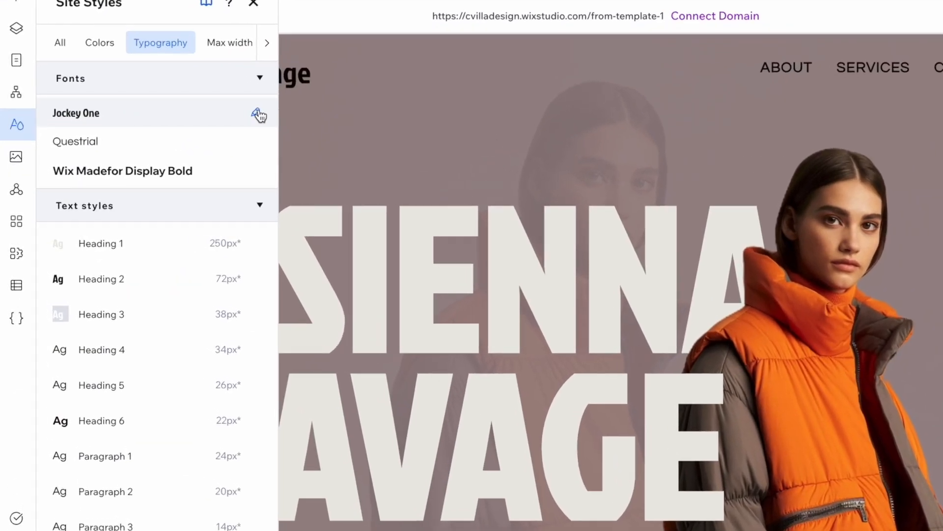
pyautogui.click(258, 114)
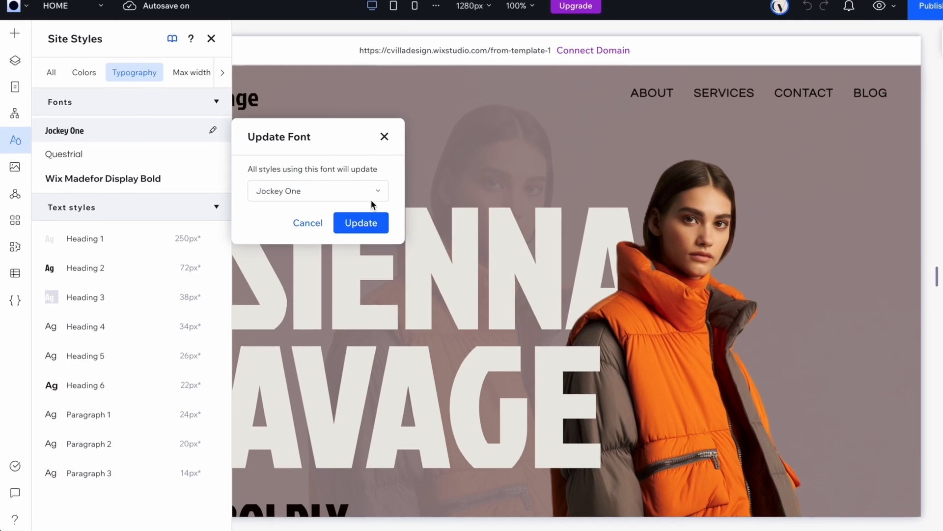
pyautogui.click(464, 186)
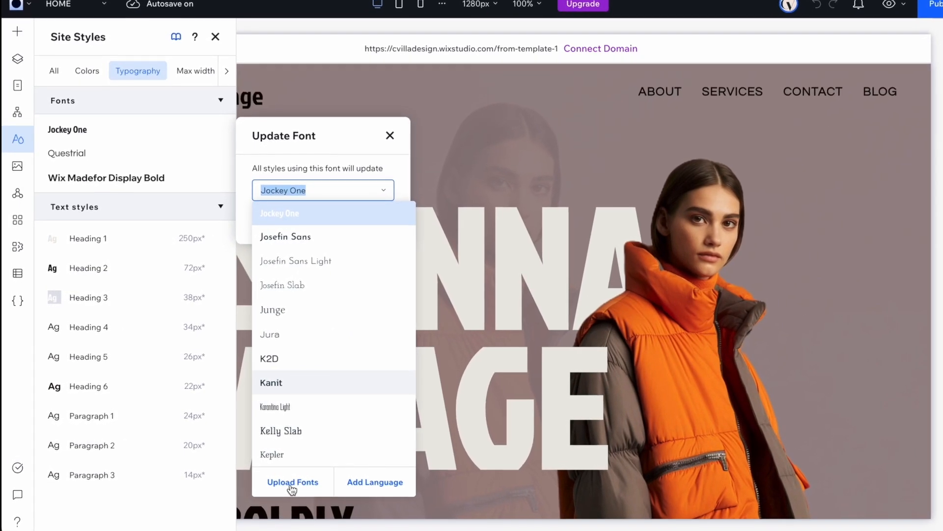
pyautogui.scroll(-1, 297, 451)
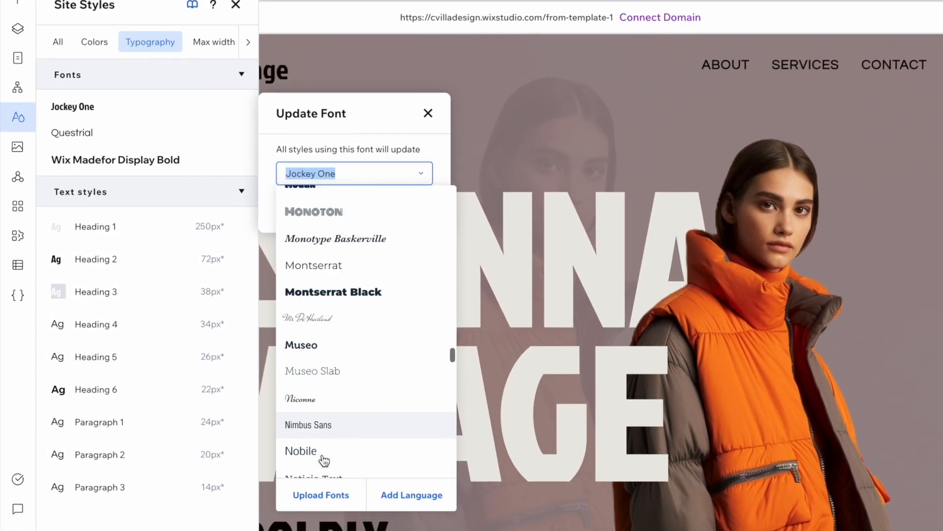
pyautogui.scroll(-5, 328, 460)
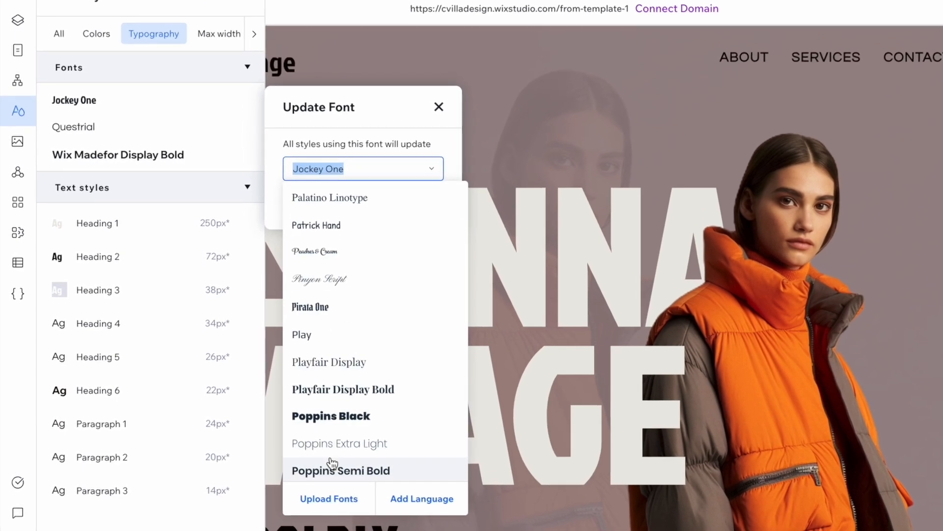
pyautogui.scroll(-3, 333, 463)
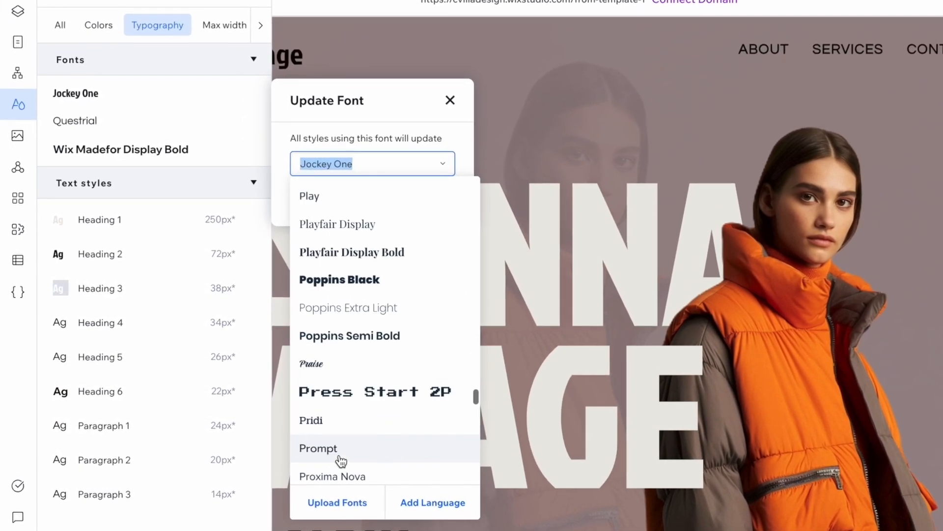
pyautogui.scroll(-10, 340, 460)
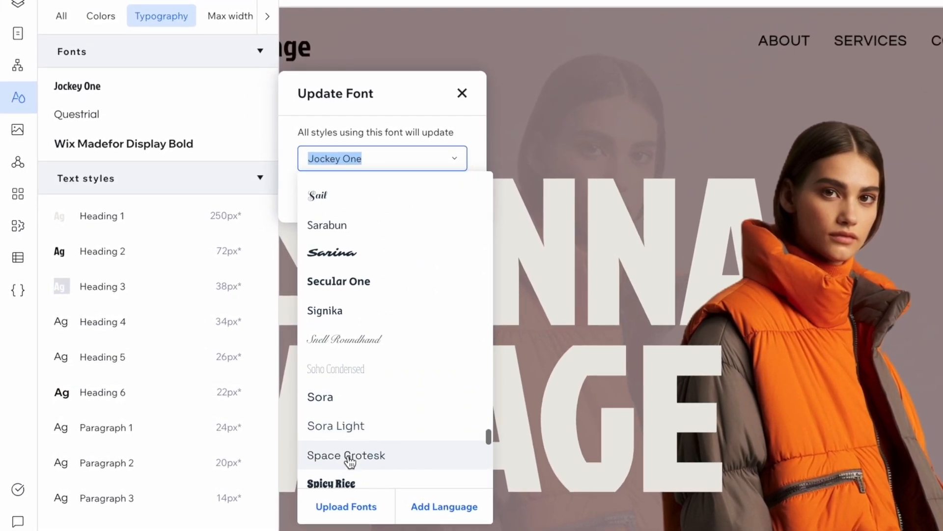
pyautogui.scroll(-3, 350, 461)
pyautogui.scroll(2, 352, 462)
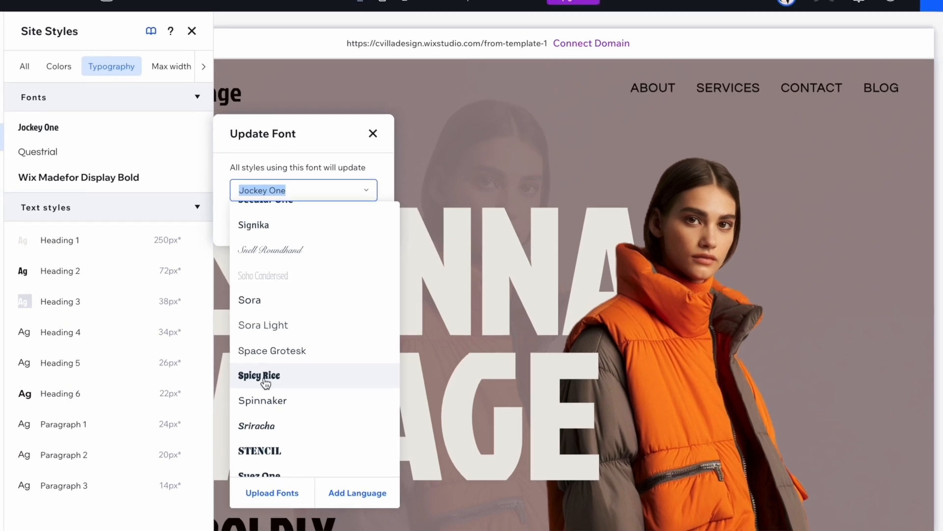
pyautogui.click(263, 377)
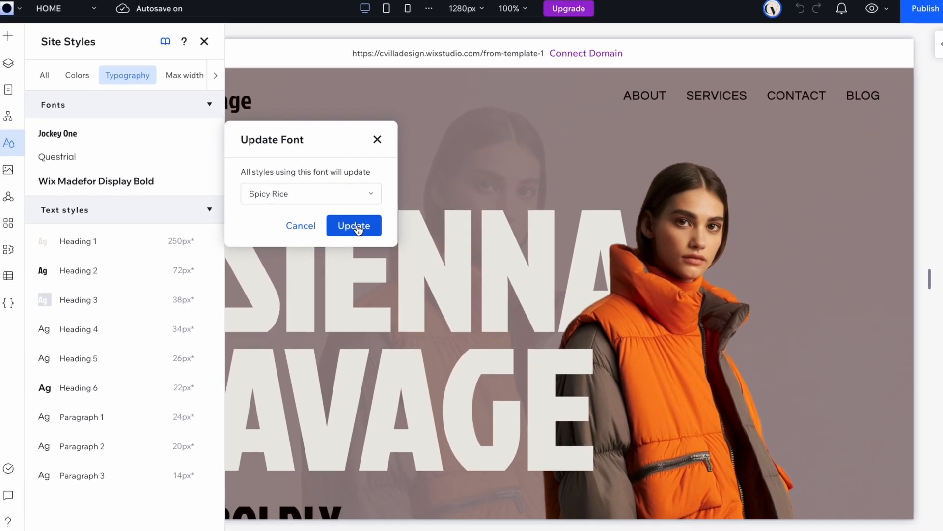
pyautogui.click(354, 226)
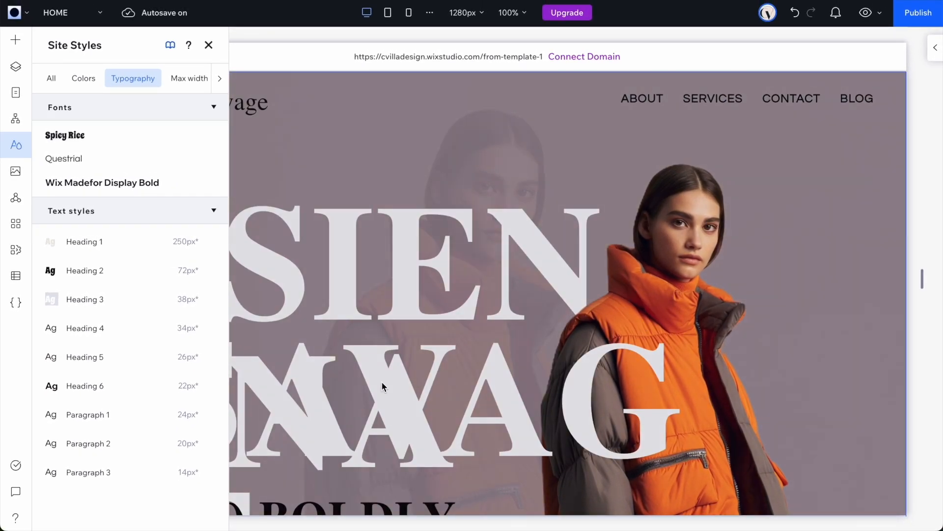
# Step: Check the headings throughout the home page and undo the site-wide font replacement
pyautogui.scroll(-20, 384, 387)
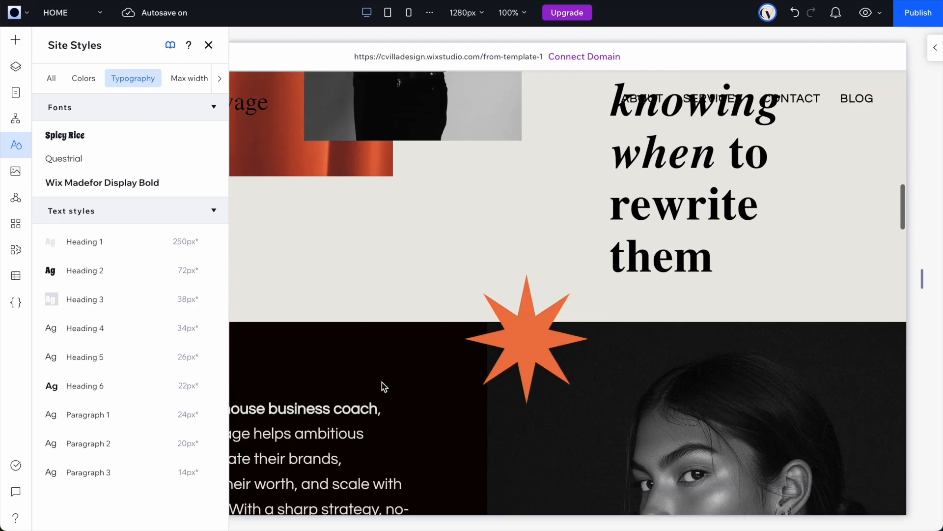
pyautogui.scroll(-15, 384, 387)
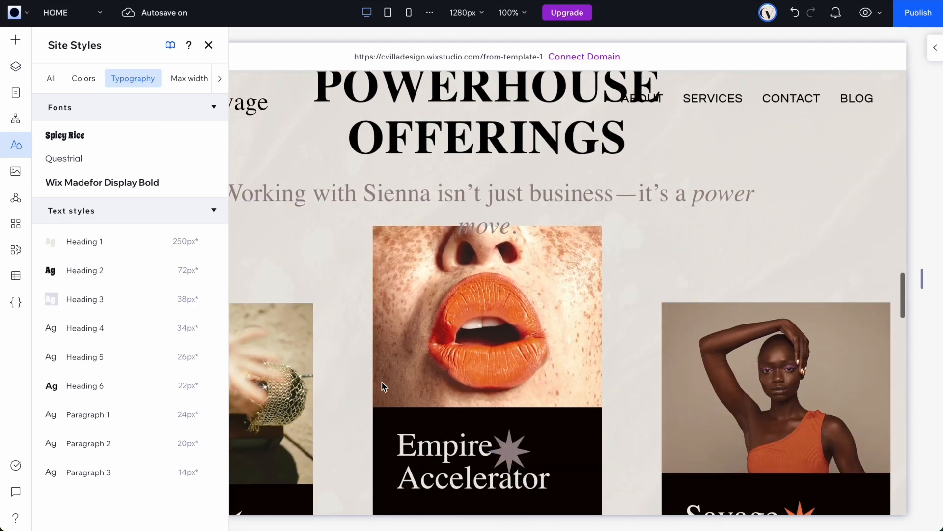
pyautogui.scroll(-20, 385, 386)
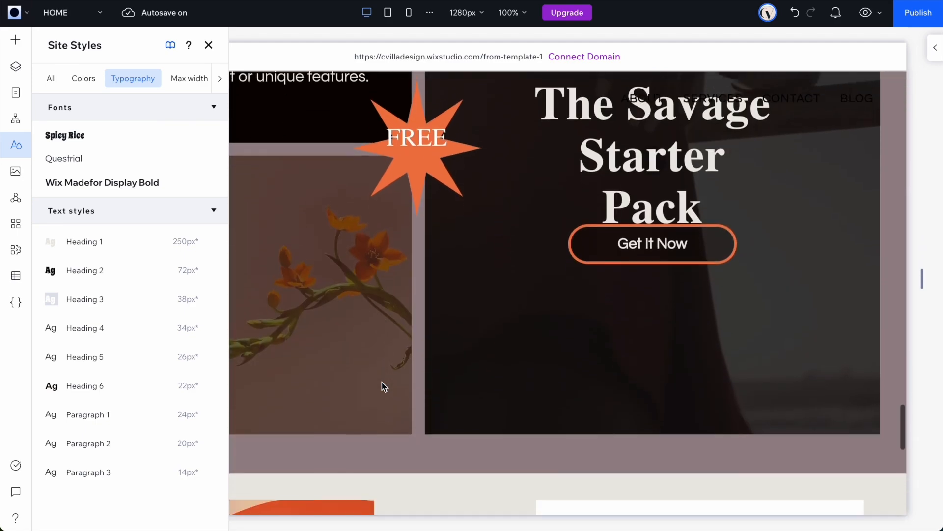
pyautogui.scroll(-2, 384, 387)
pyautogui.scroll(20, 381, 384)
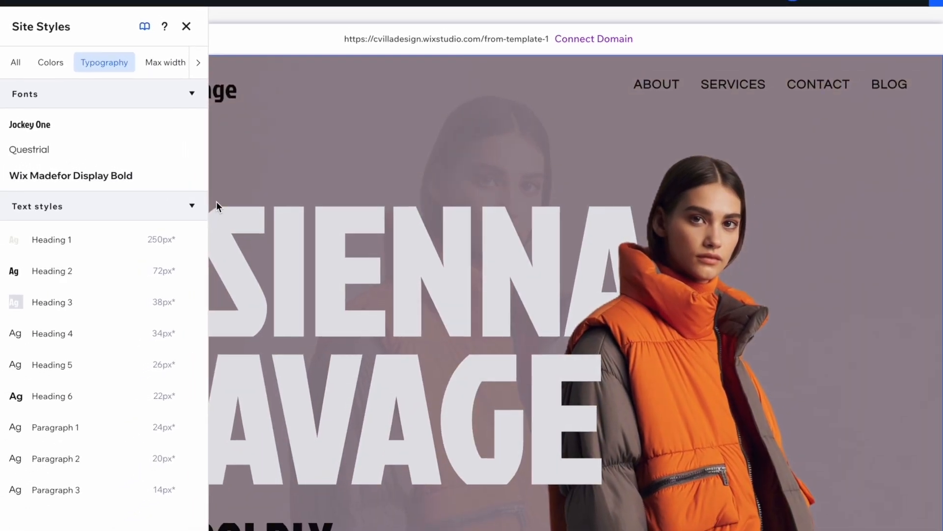
# Step: Try the Junge font on the first line of the hero title, and set it to Playfair Display Bold
pyautogui.click(403, 290)
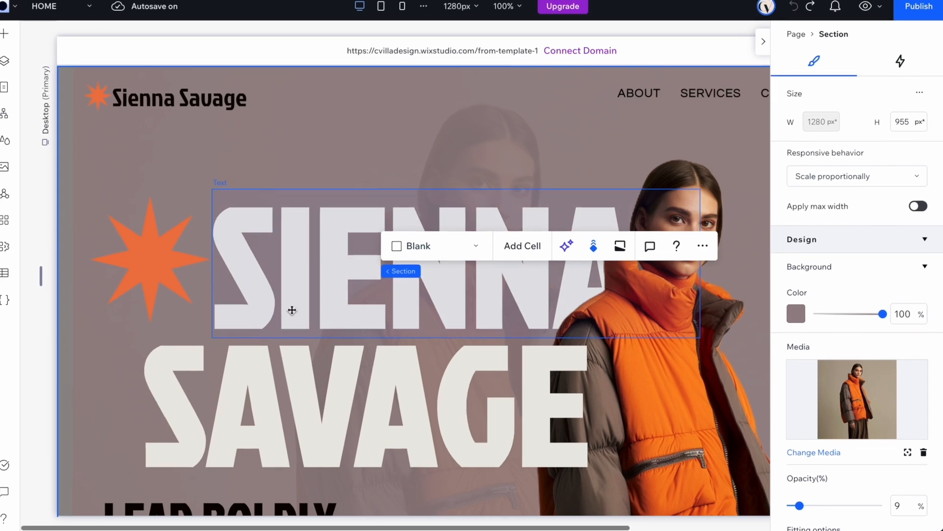
pyautogui.click(287, 307)
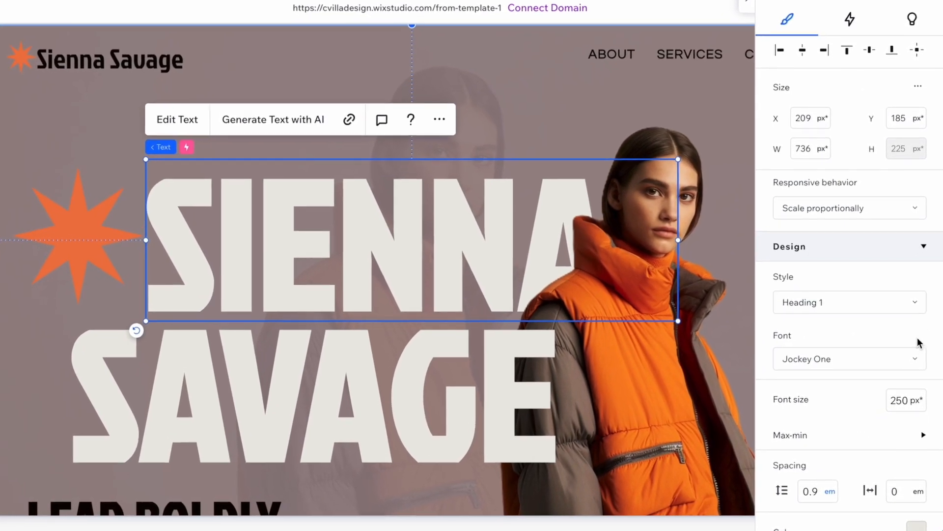
pyautogui.click(913, 359)
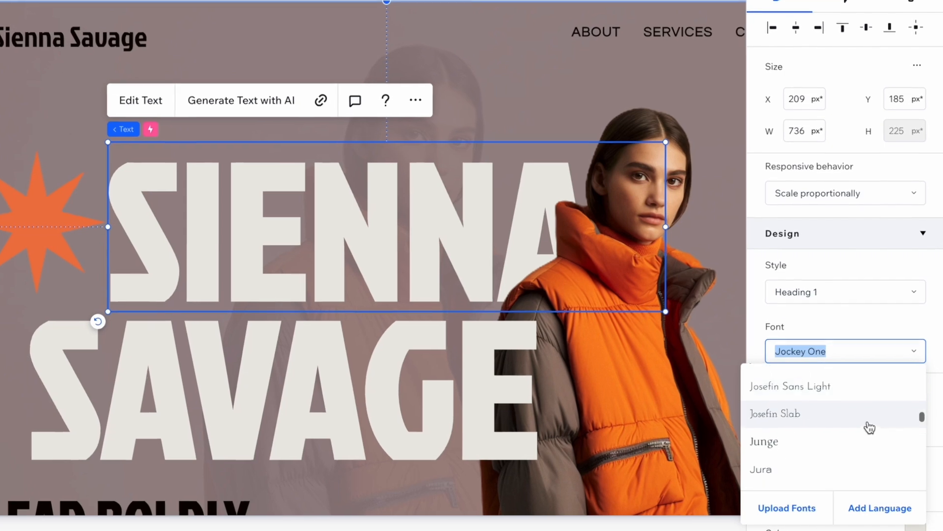
pyautogui.scroll(-1, 867, 425)
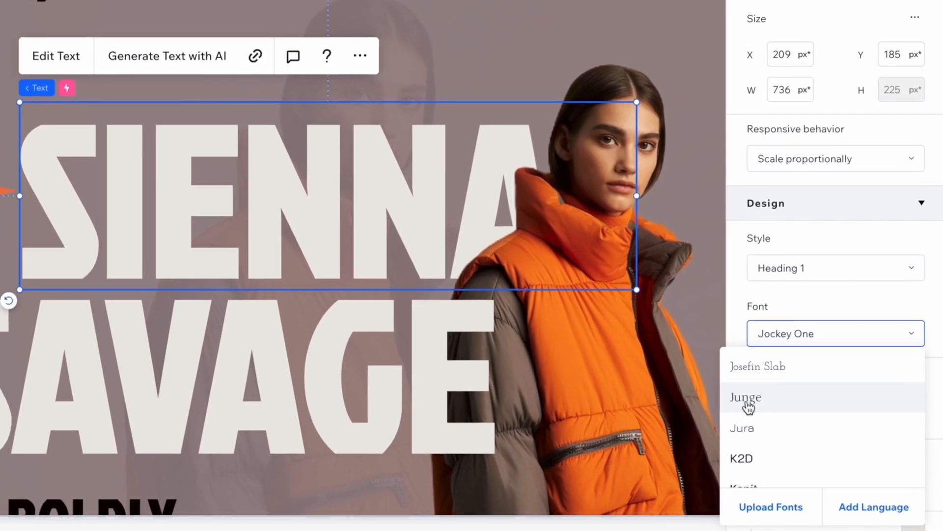
pyautogui.click(748, 407)
pyautogui.scroll(-5, 820, 392)
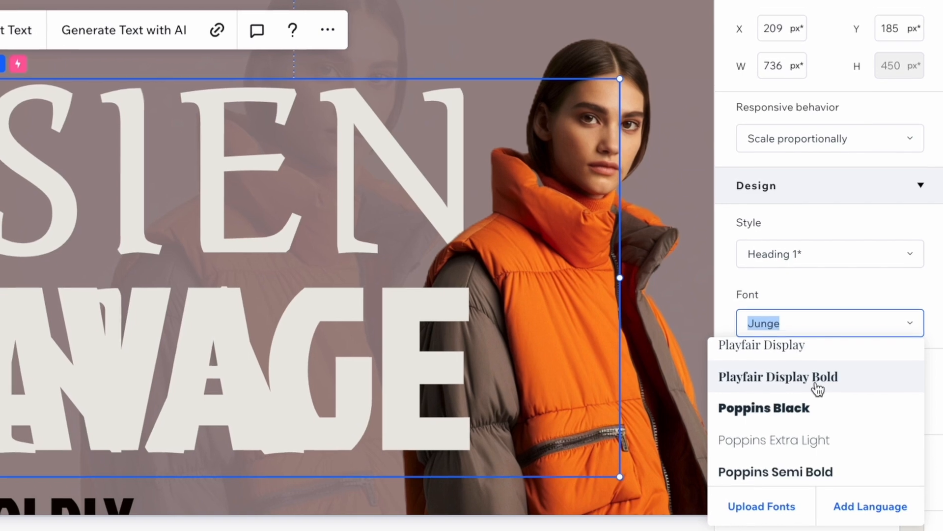
pyautogui.click(816, 385)
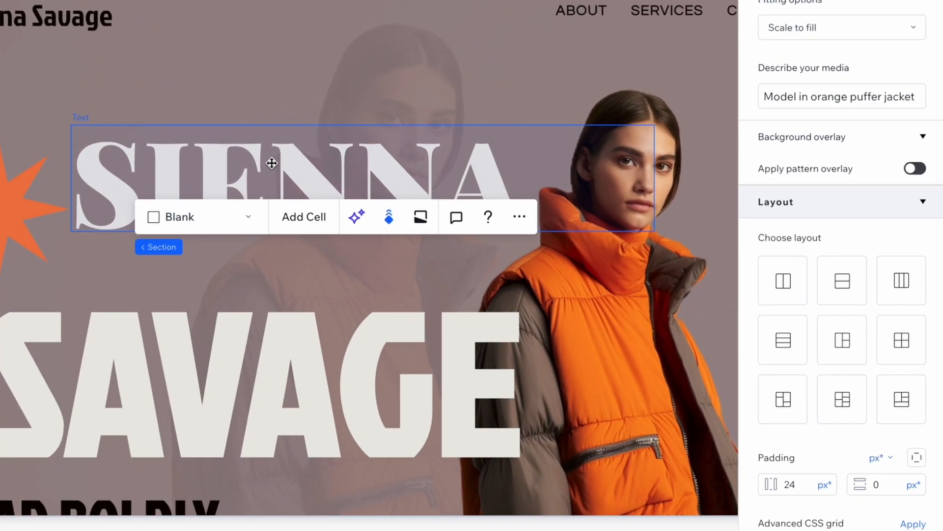
# Step: Replace the Jockey One font with Playfair Display Bold across all text styles in the site's typography settings
pyautogui.click(272, 162)
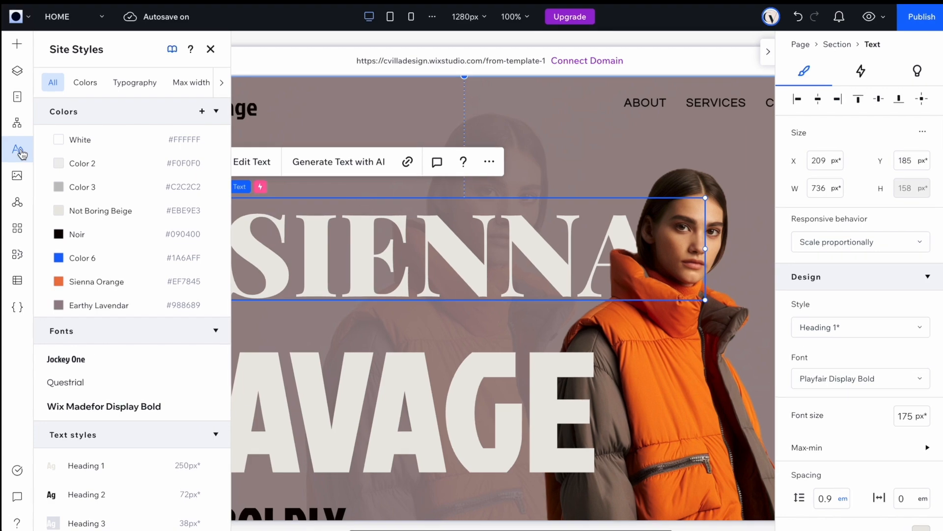
pyautogui.click(139, 81)
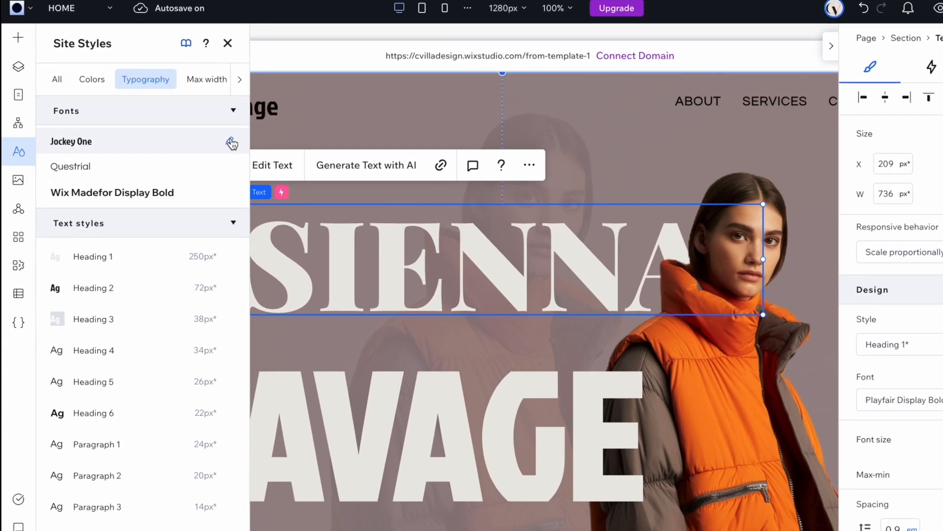
pyautogui.click(228, 141)
pyautogui.click(387, 213)
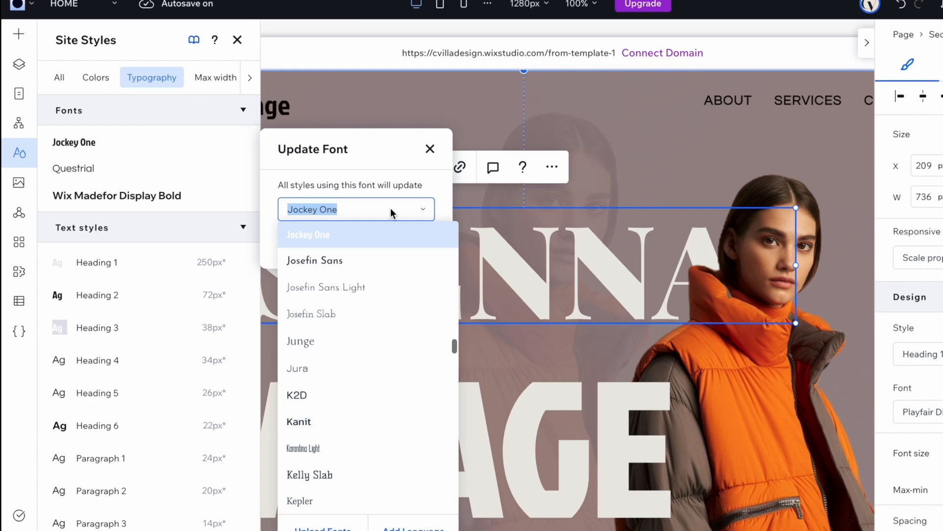
pyautogui.write('Play')
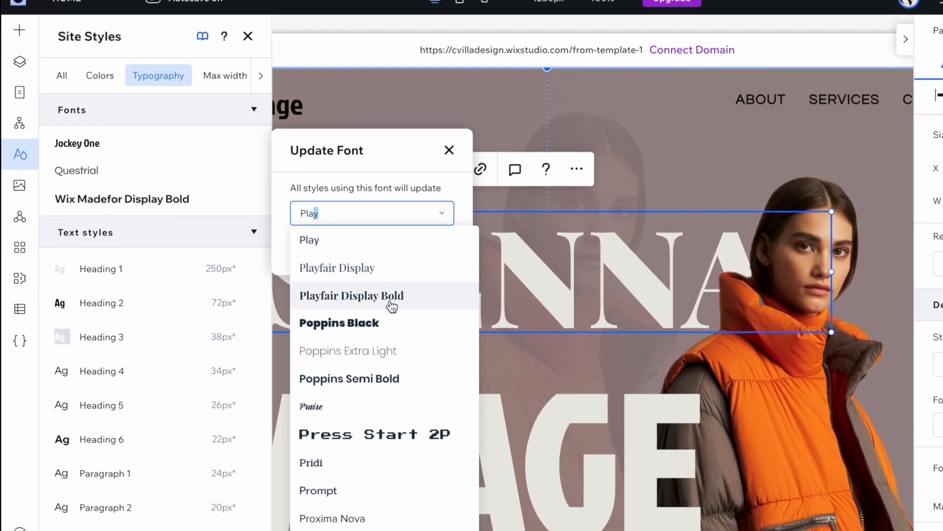
pyautogui.click(393, 295)
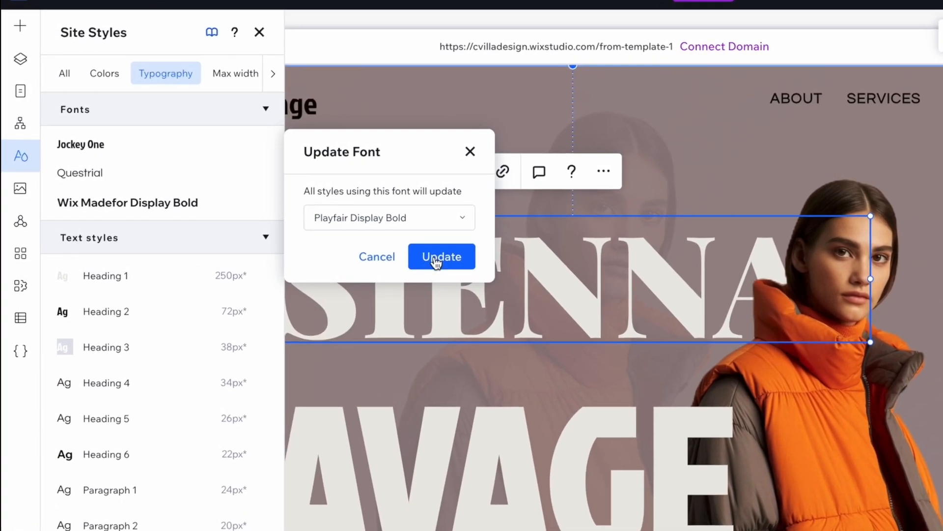
pyautogui.click(435, 257)
# Step: Set the site-wide Heading 1 style's font size to 175 px
pyautogui.click(272, 285)
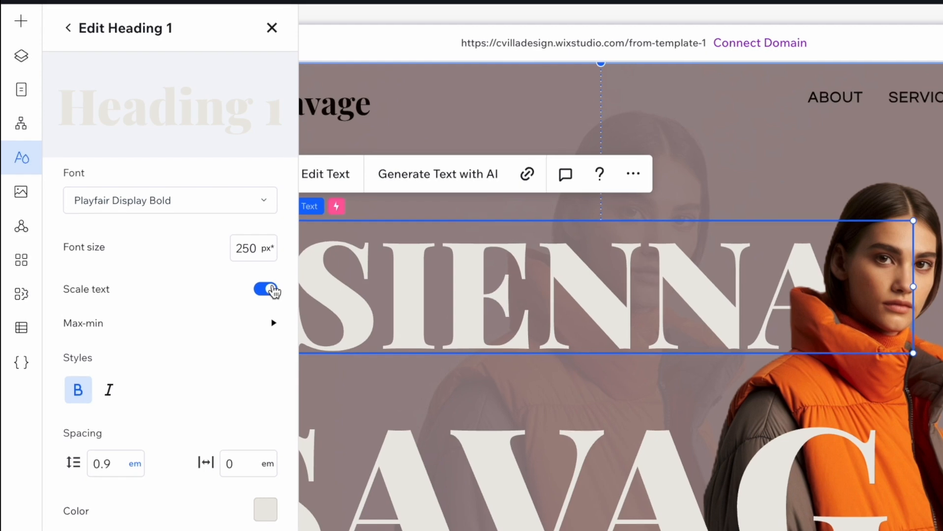
pyautogui.doubleClick(239, 247)
pyautogui.write('175')
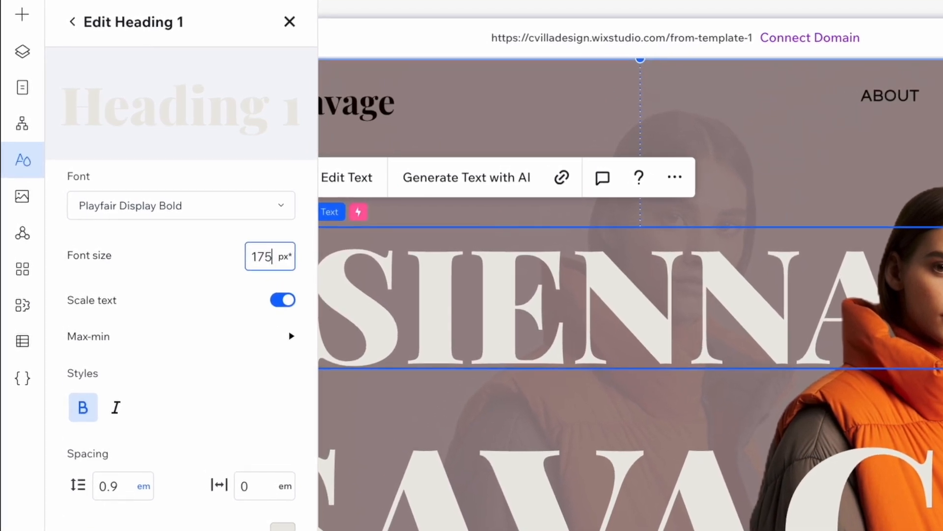
pyautogui.press('Return')
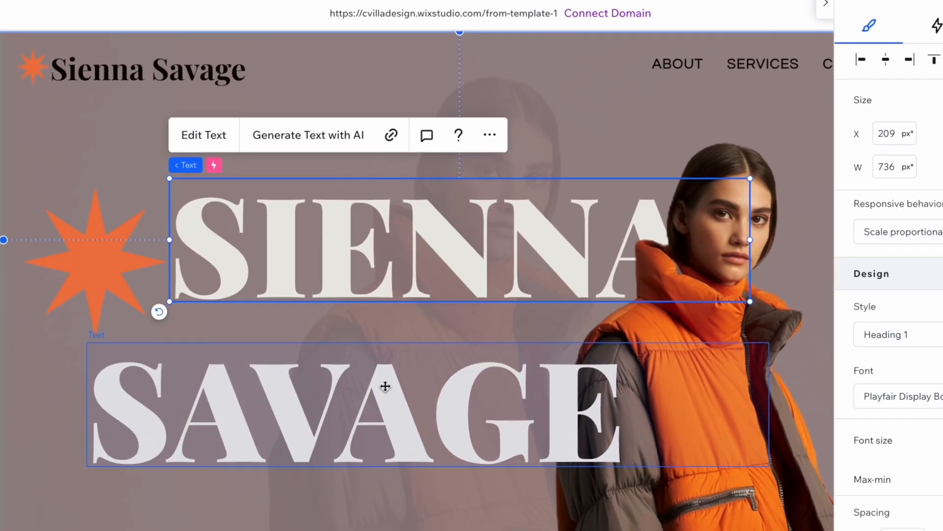
# Step: Move the second line of the hero title up close beneath the first line, to Y 342 px
pyautogui.scroll(-6, 385, 386)
pyautogui.scroll(6, 386, 383)
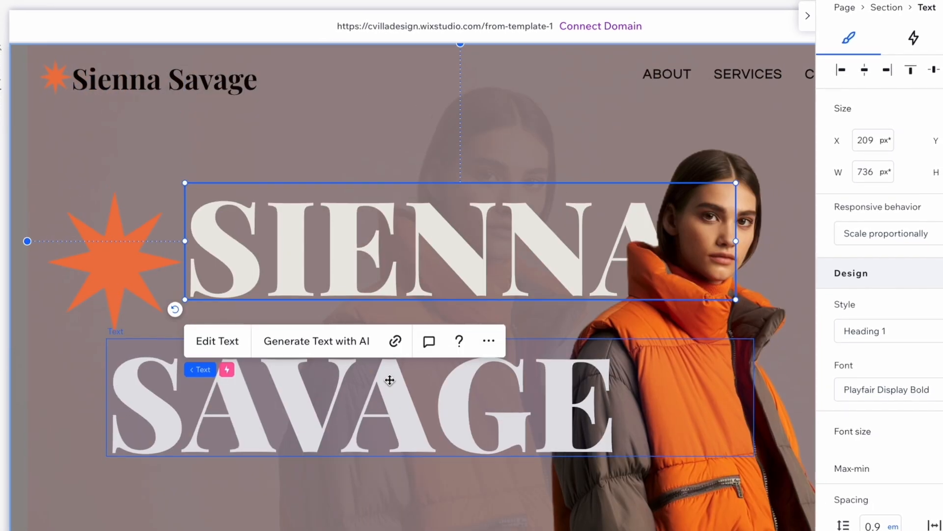
pyautogui.moveTo(492, 417); pyautogui.dragTo(489, 373)
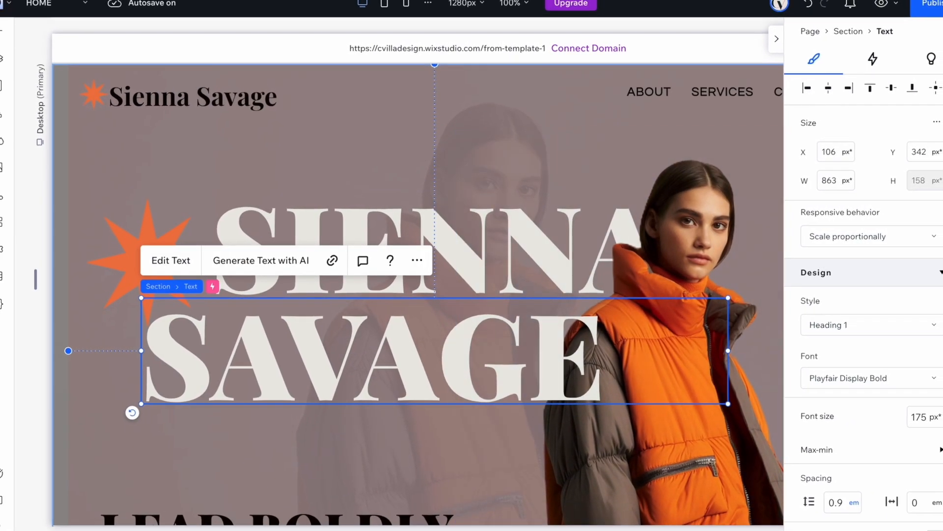
# Step: Set the font size of the hero tagline "LEAD BOLDLY, SUCCEED FEARLESSLY." to 55 px
pyautogui.scroll(-5, 489, 344)
pyautogui.click(499, 294)
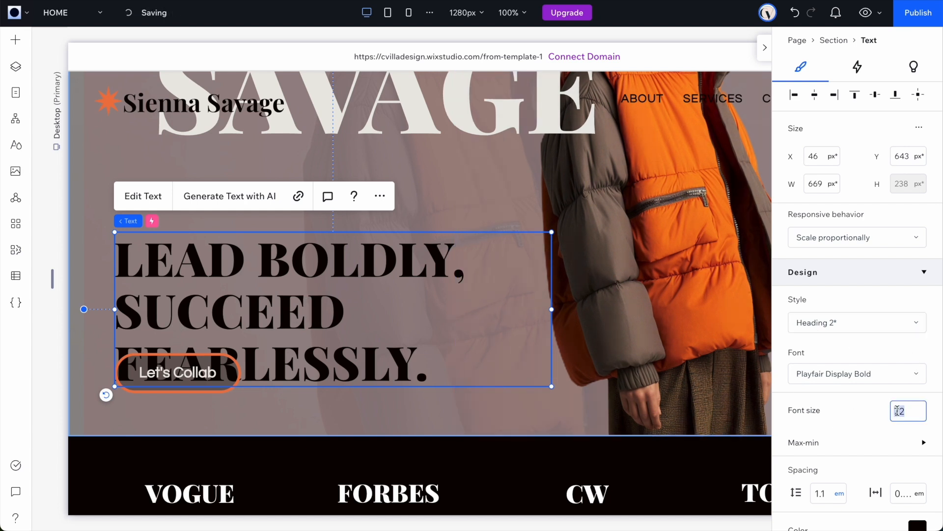
pyautogui.press('Return')
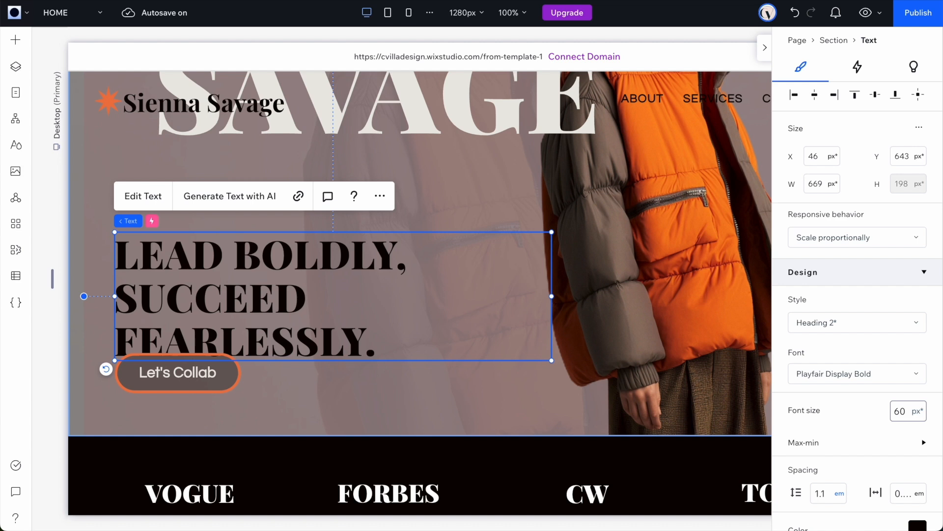
pyautogui.write('55')
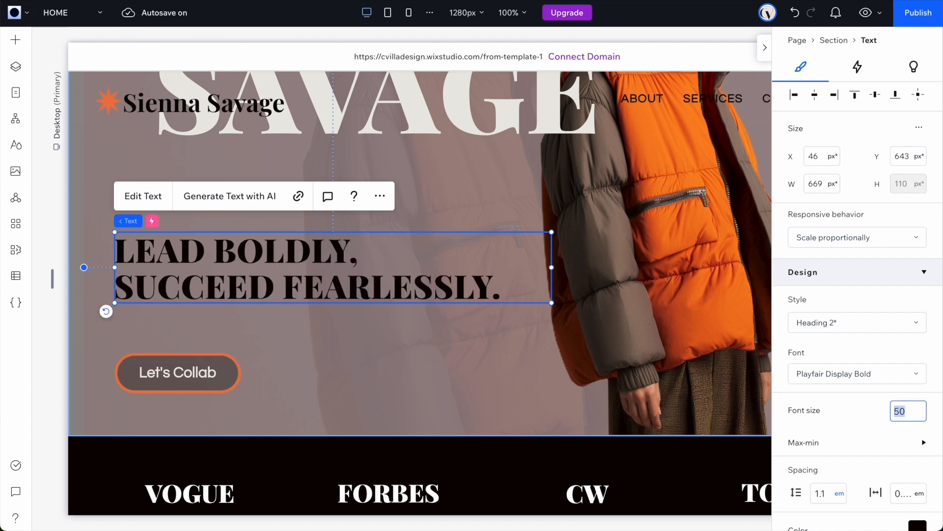
pyautogui.press('Return')
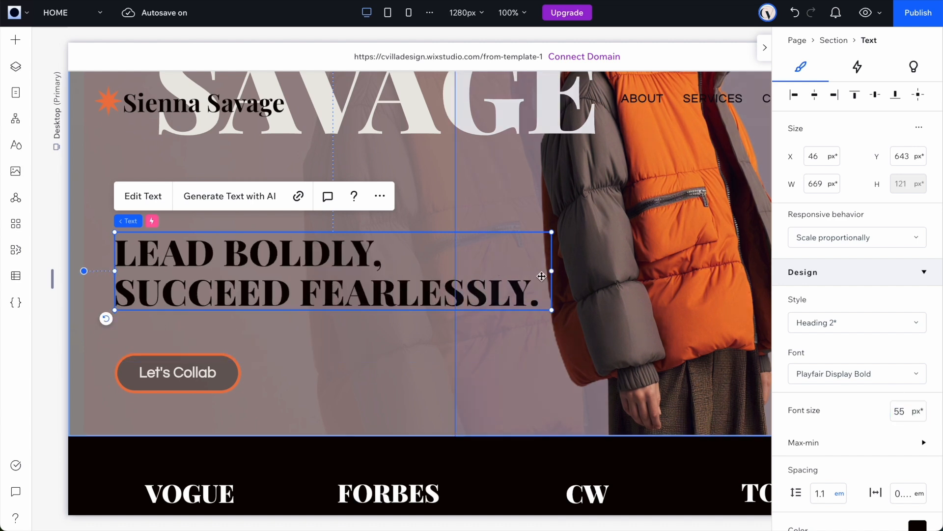
# Step: Narrow the hero tagline's text box to 531 px and move it up to Y 595 px, above the Let's Collab button
pyautogui.moveTo(553, 273); pyautogui.dragTo(461, 273)
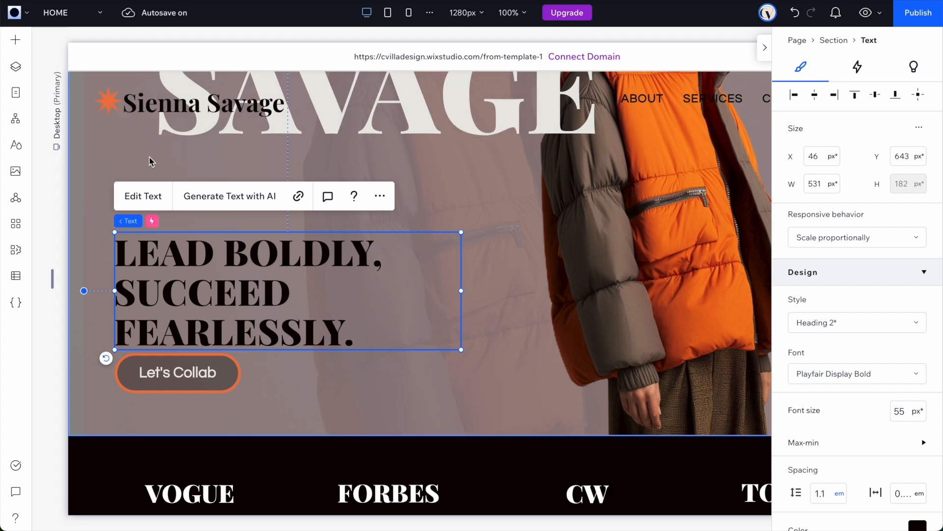
pyautogui.moveTo(166, 286); pyautogui.dragTo(166, 257)
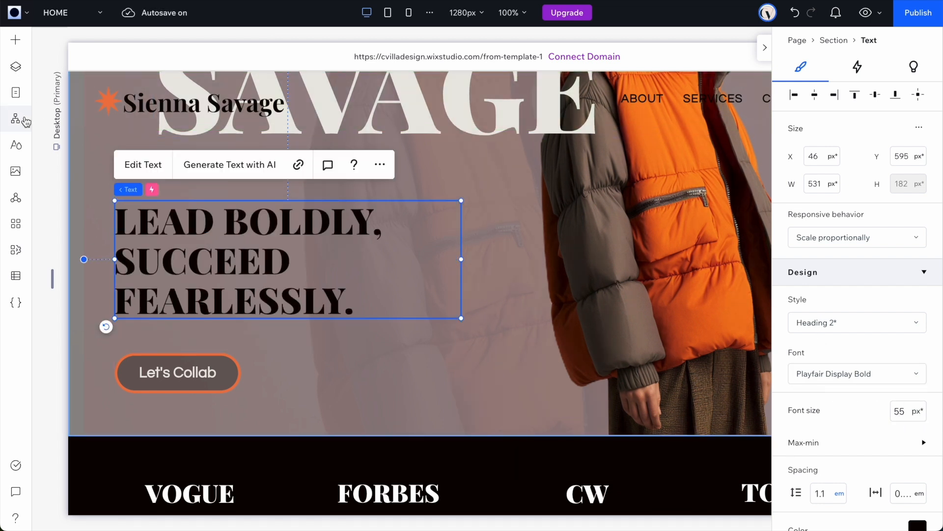
pyautogui.click(16, 145)
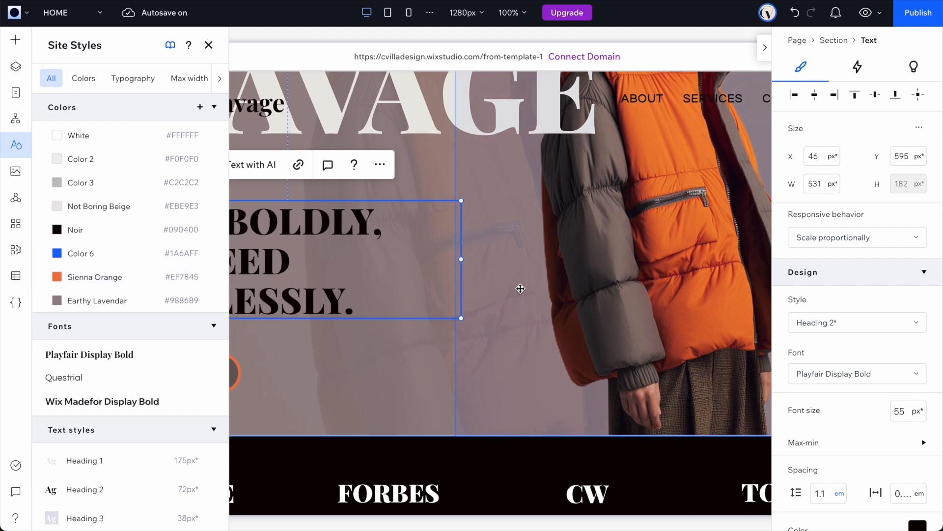
pyautogui.click(505, 345)
# Step: Widen the text box of the "success isn't about playing by the rules" quote toward the photos beside it
pyautogui.scroll(-10, 505, 344)
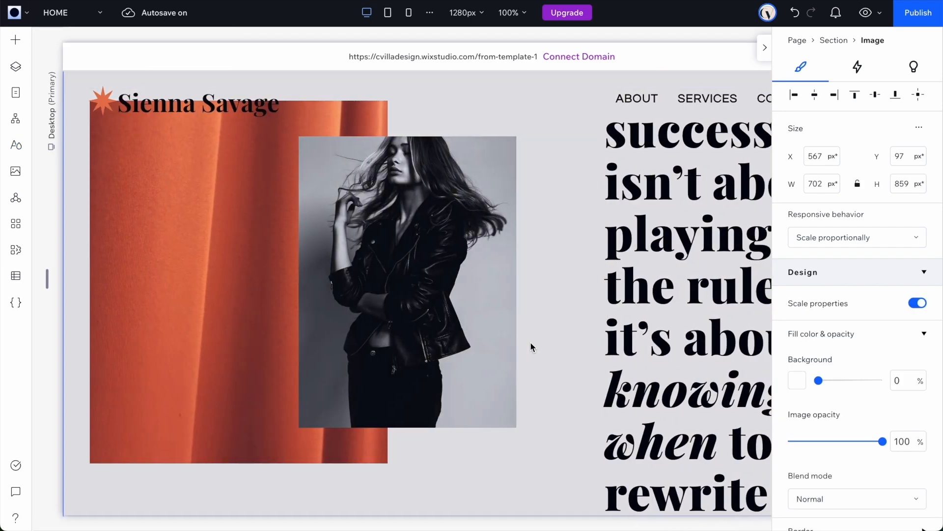
pyautogui.hscroll(1, 531, 343)
pyautogui.click(546, 319)
pyautogui.click(551, 326)
pyautogui.click(608, 205)
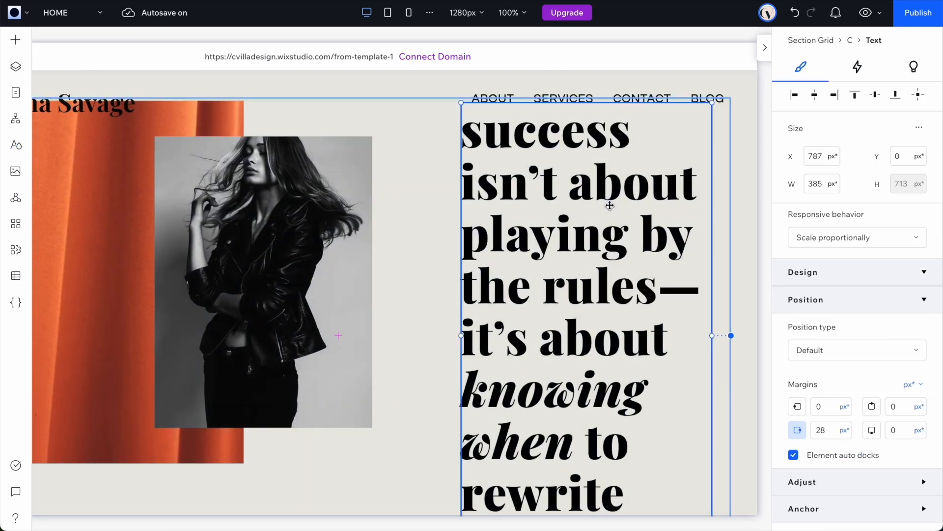
pyautogui.scroll(-5, 594, 400)
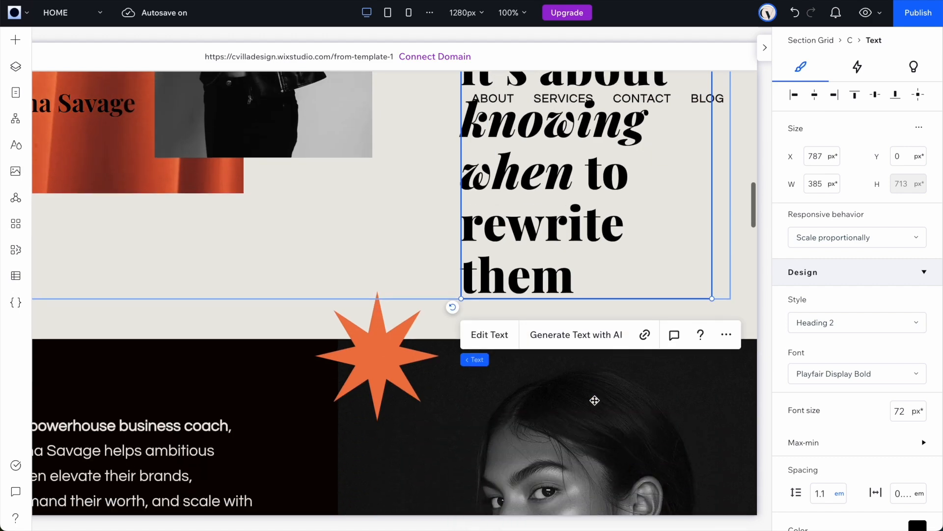
pyautogui.scroll(5, 595, 399)
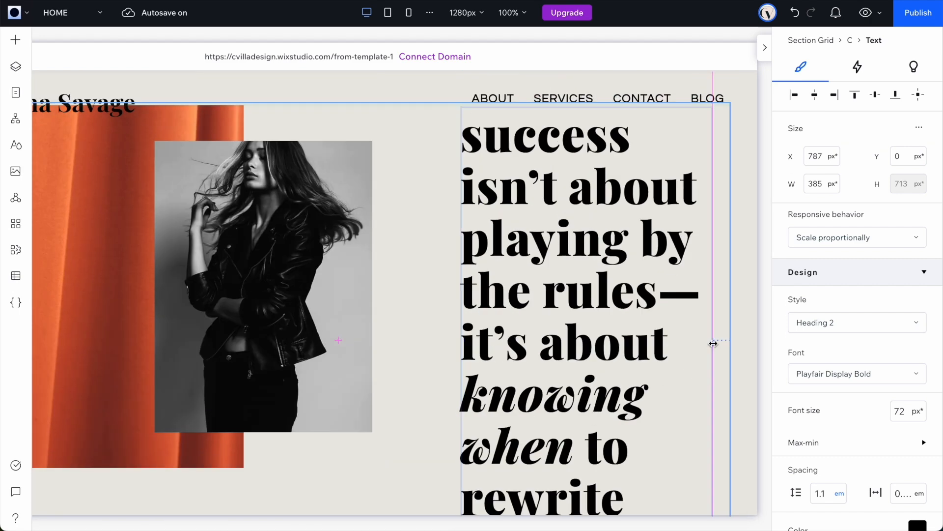
pyautogui.moveTo(733, 347); pyautogui.dragTo(732, 346)
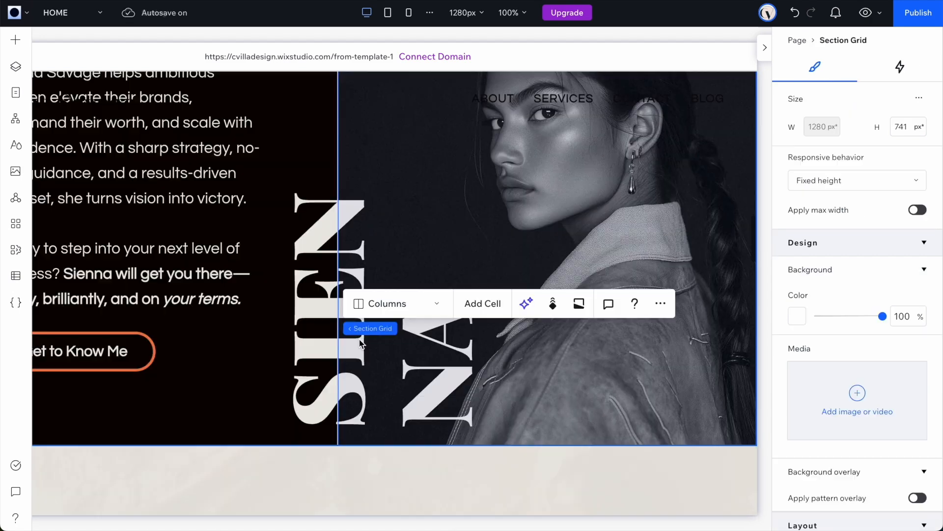
# Step: Lengthen the vertical name text box beside the black-and-white portrait to 578 px
pyautogui.click(313, 347)
pyautogui.scroll(6, 314, 349)
pyautogui.scroll(-4, 310, 383)
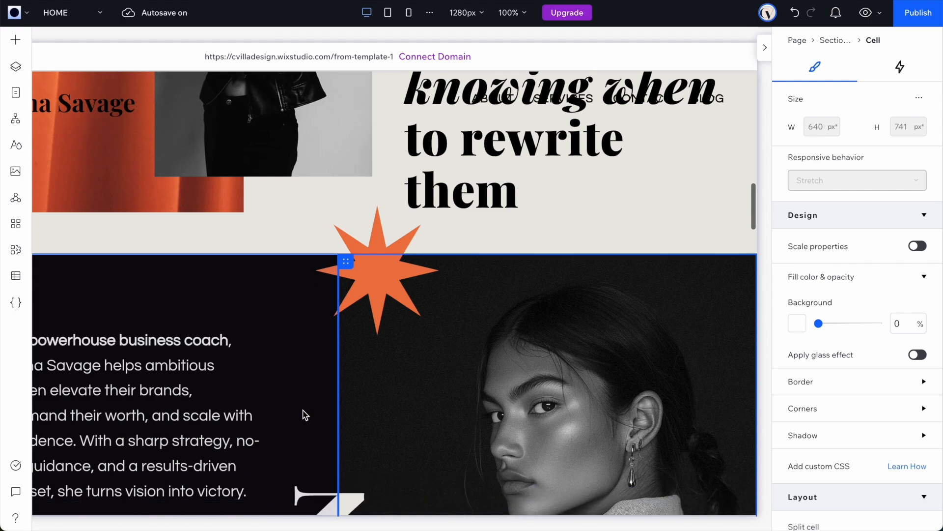
pyautogui.scroll(1, 344, 354)
pyautogui.click(351, 353)
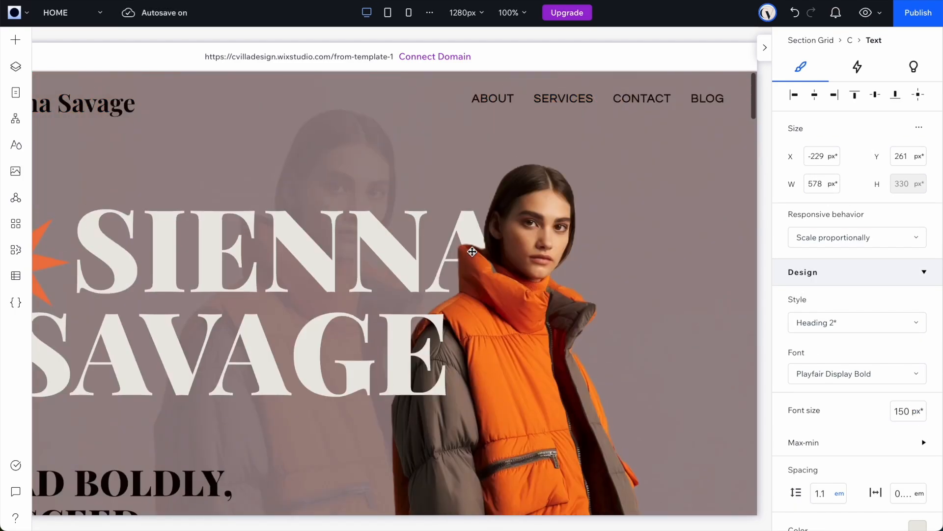
# Step: Set the Heading 2 style's font size to 55 px in the site's typography settings, matching the hero tagline
pyautogui.scroll(-2, 200, 316)
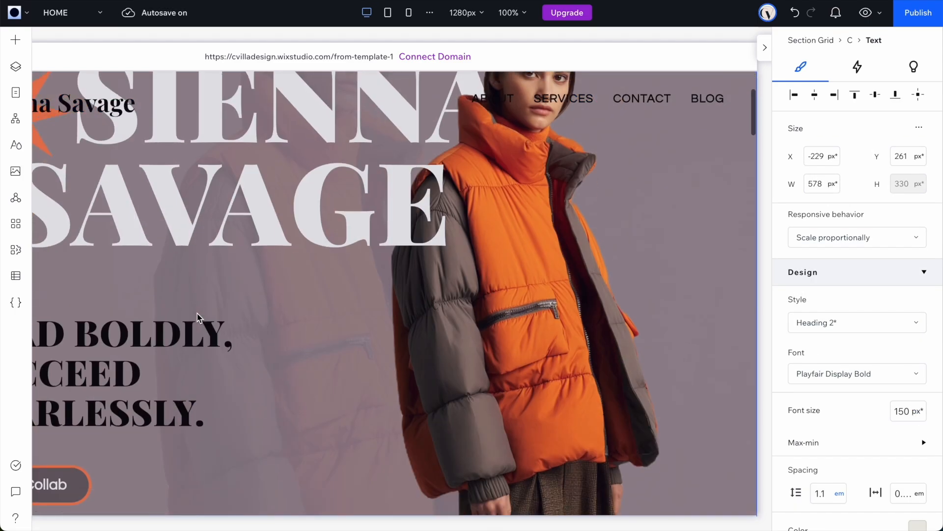
pyautogui.click(97, 346)
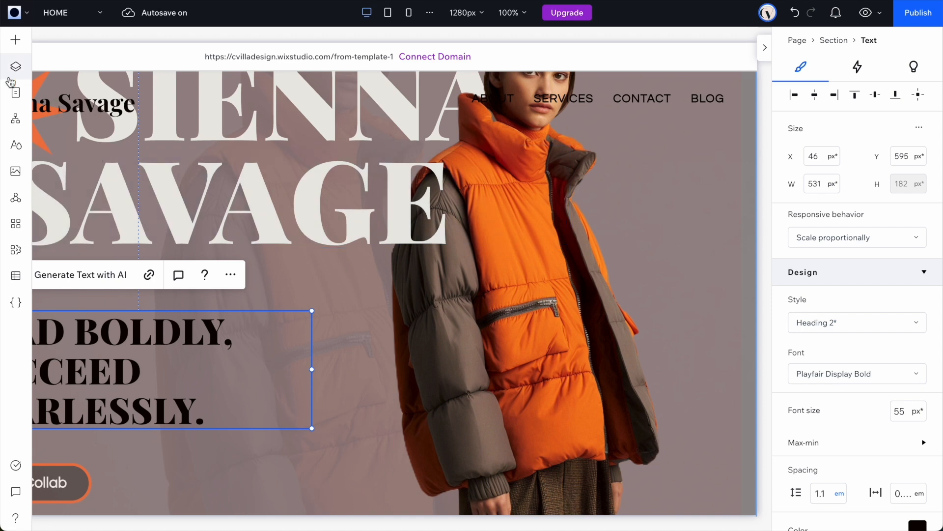
pyautogui.click(16, 144)
pyautogui.click(129, 79)
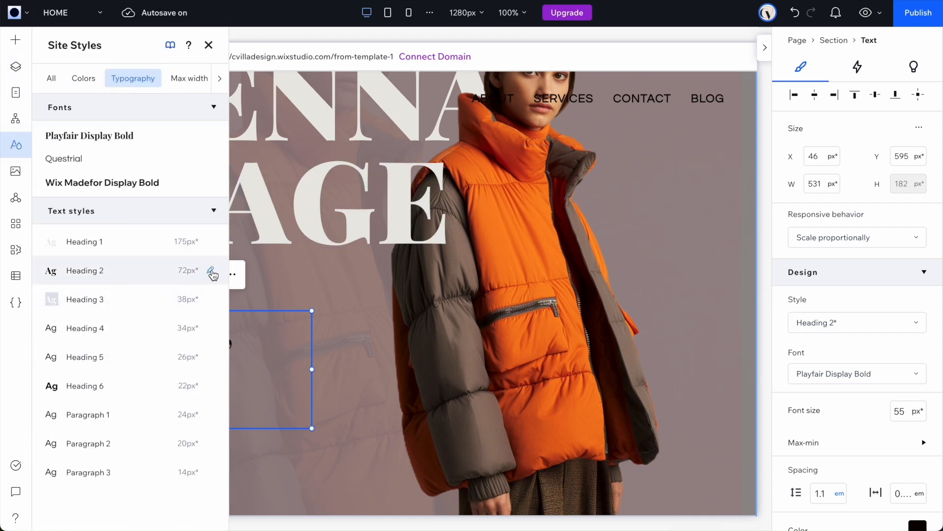
pyautogui.click(210, 271)
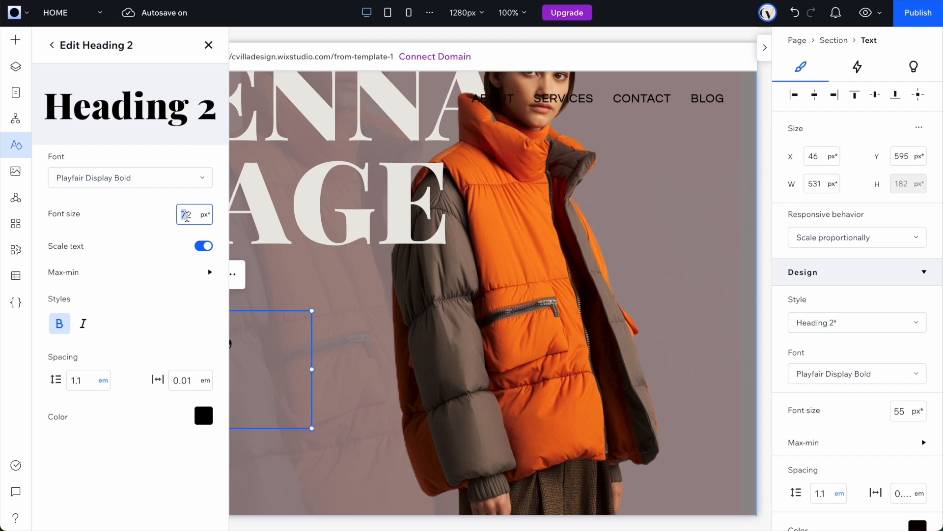
pyautogui.click(458, 305)
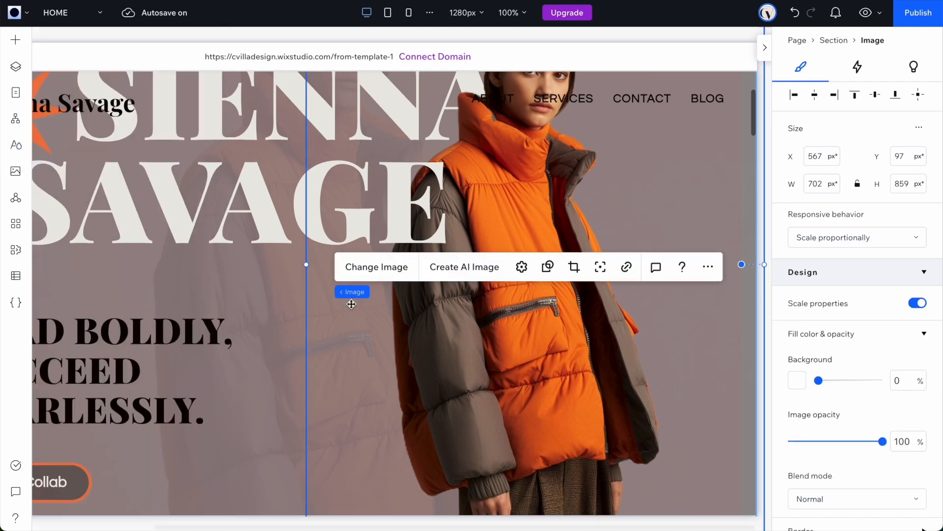
pyautogui.scroll(-8, 458, 305)
pyautogui.scroll(8, 310, 281)
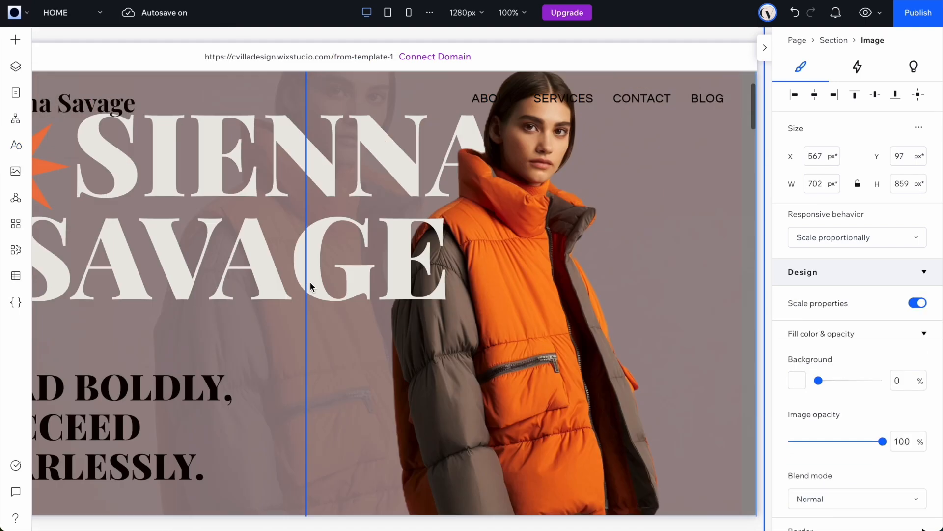
# Step: Extend the vertical name text box beside the portrait to 649 px so the name fits on one line
pyautogui.click(20, 146)
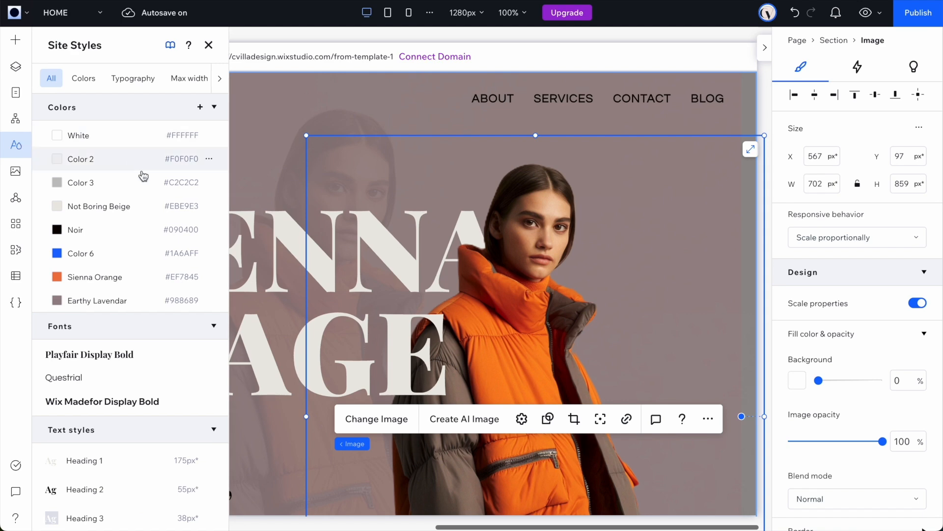
pyautogui.scroll(-5, 466, 293)
pyautogui.scroll(-10, 466, 292)
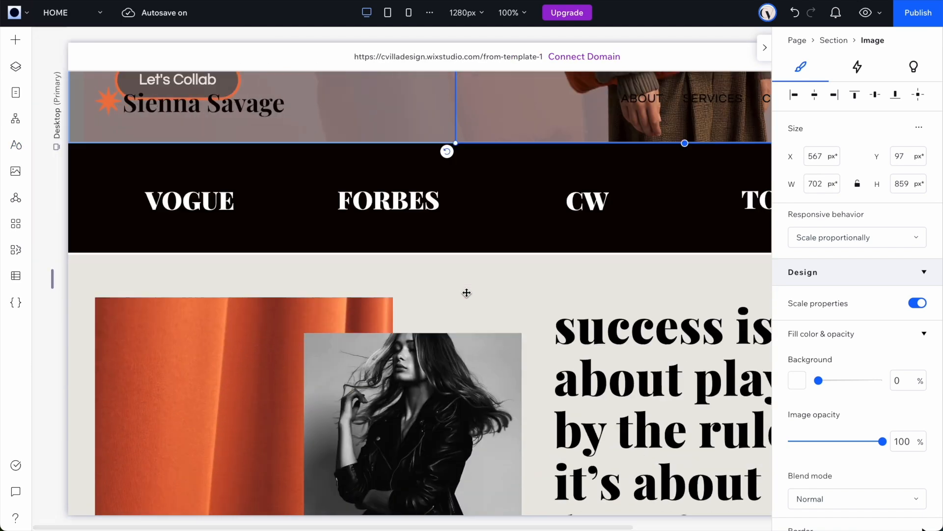
pyautogui.scroll(-4, 459, 294)
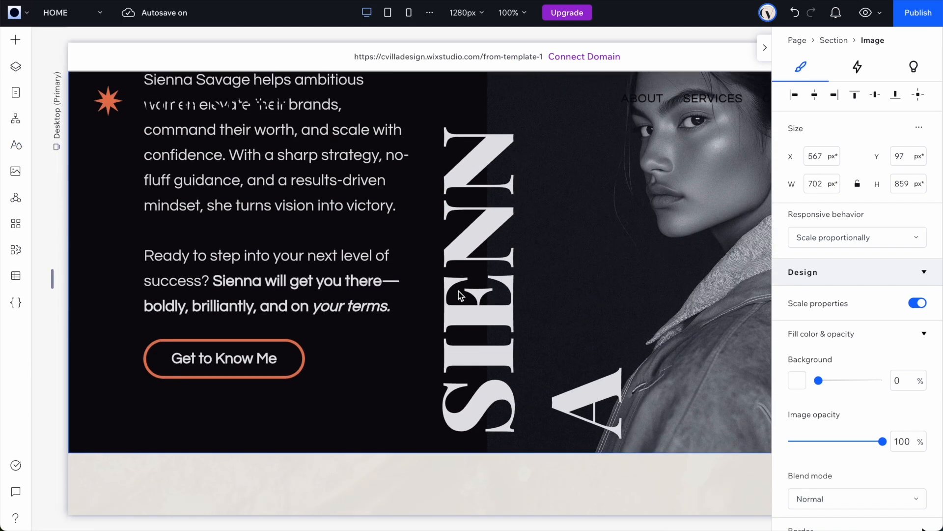
pyautogui.scroll(2, 455, 349)
pyautogui.click(455, 348)
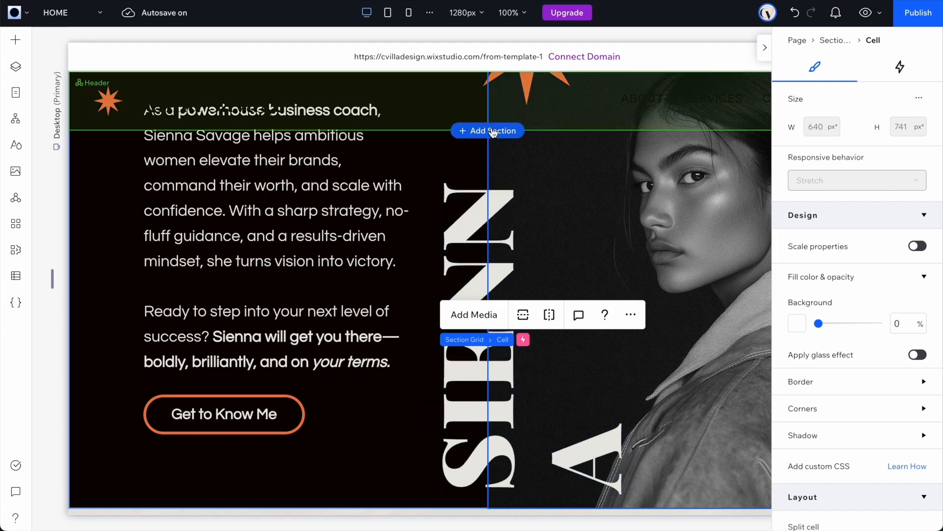
pyautogui.click(467, 186)
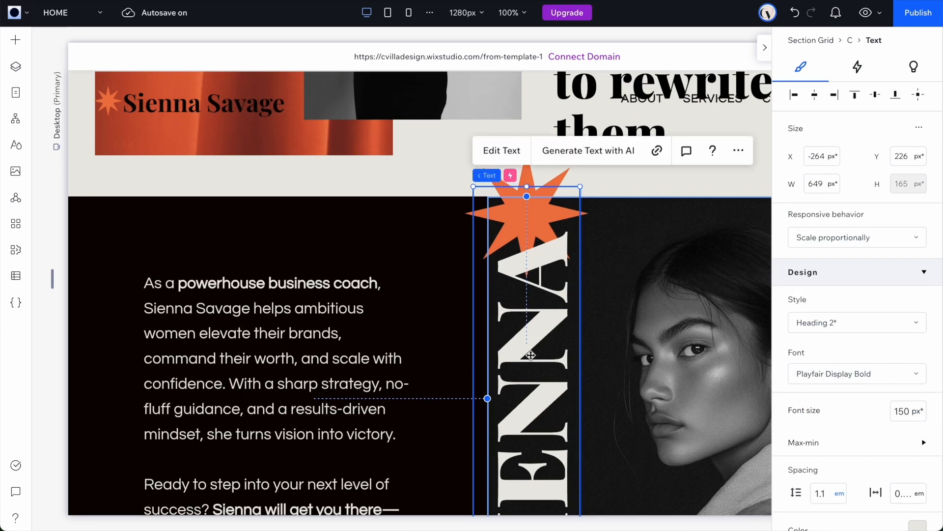
# Step: Move the vertical name text down and toward the dark text column, to X -280 px and Y 314 px
pyautogui.scroll(-3, 521, 344)
pyautogui.moveTo(537, 297); pyautogui.dragTo(525, 350)
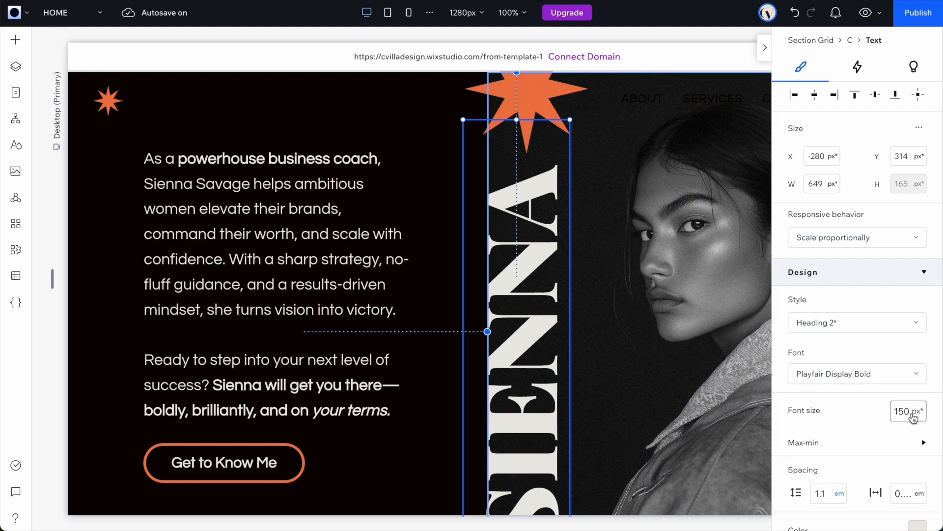
pyautogui.click(16, 145)
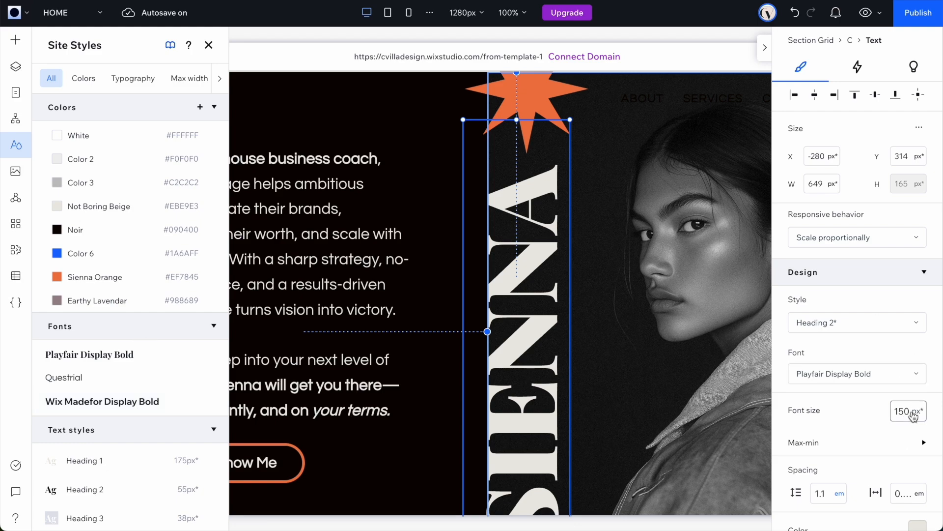
pyautogui.click(380, 138)
# Step: Widen the "Empire Accelerator" heading's text box to 269 px so "Accelerator" fits on one line, and shift the card's star to the right
pyautogui.scroll(-10, 294, 315)
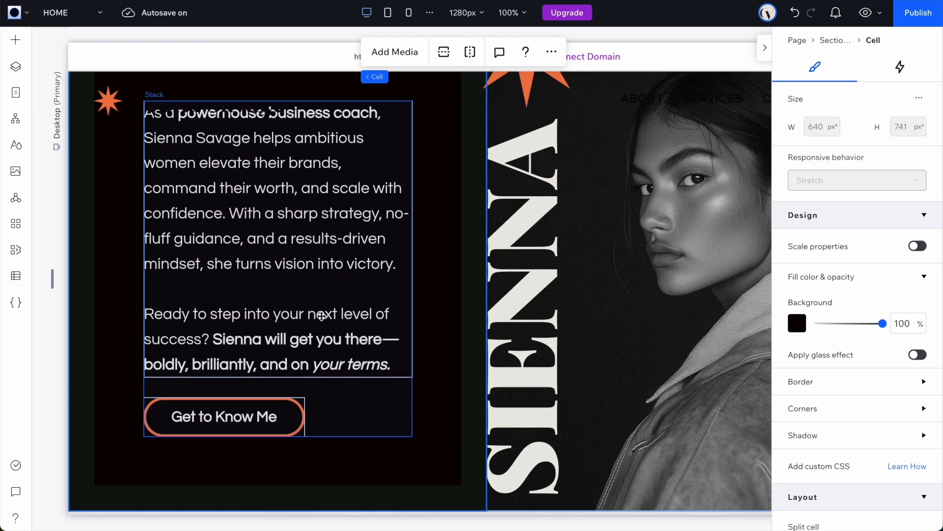
pyautogui.scroll(-1, 322, 316)
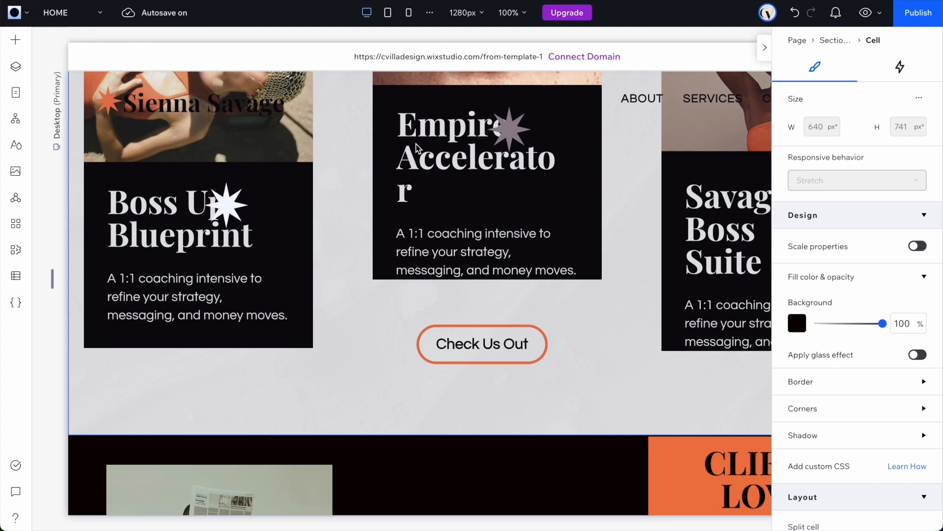
pyautogui.click(416, 148)
pyautogui.click(419, 152)
pyautogui.click(408, 168)
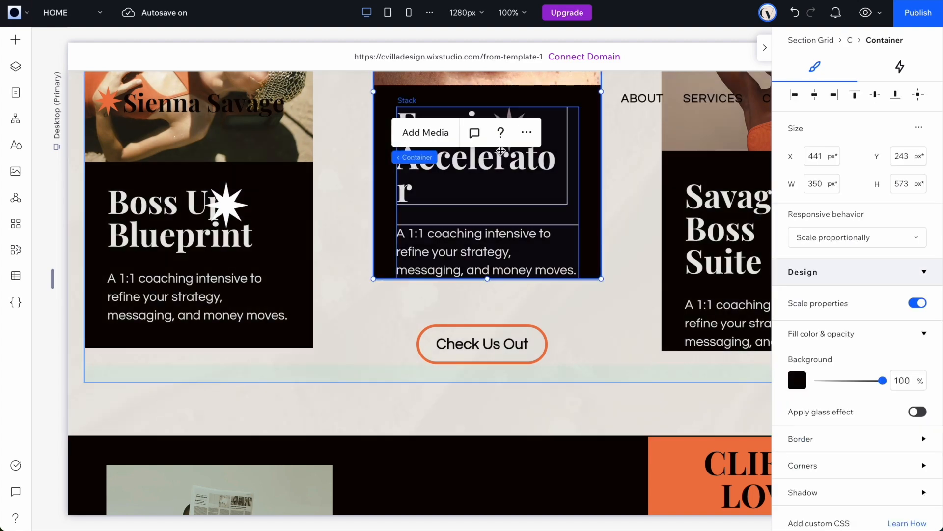
pyautogui.click(570, 150)
pyautogui.click(549, 162)
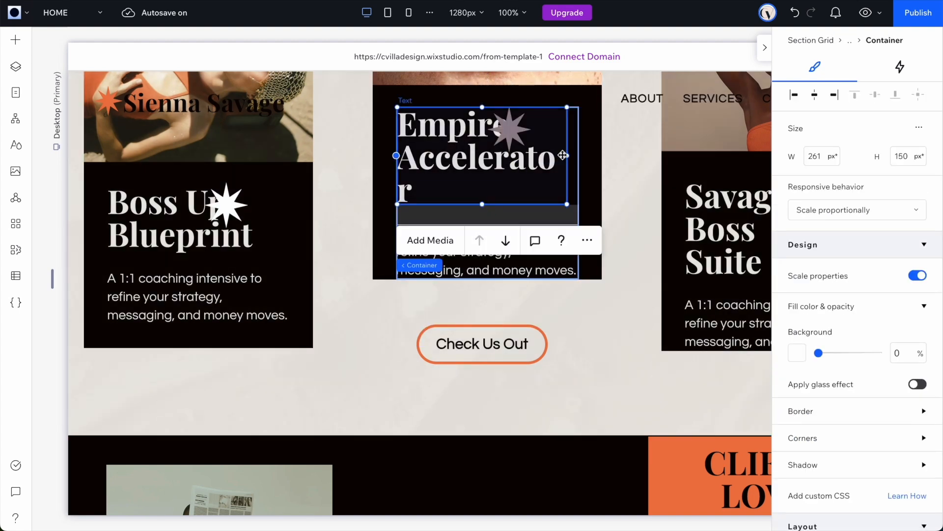
pyautogui.click(456, 151)
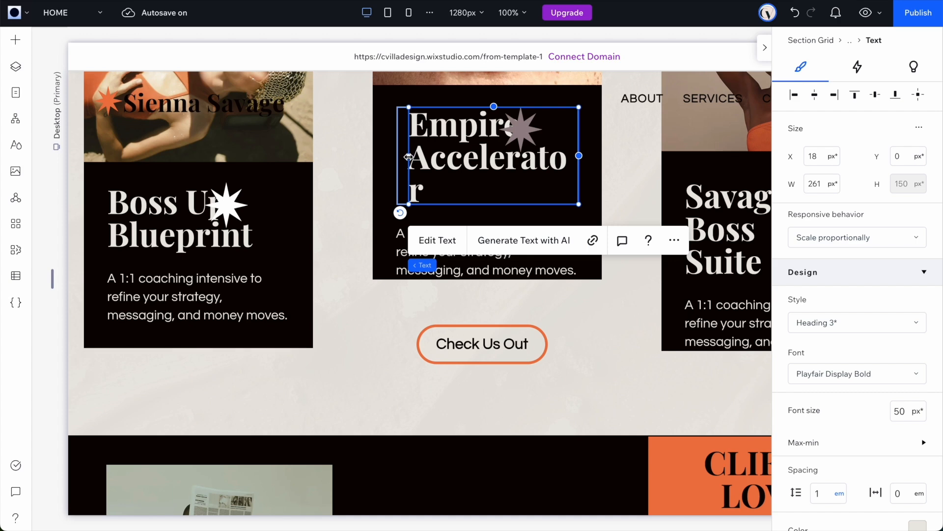
pyautogui.moveTo(408, 157); pyautogui.dragTo(403, 156)
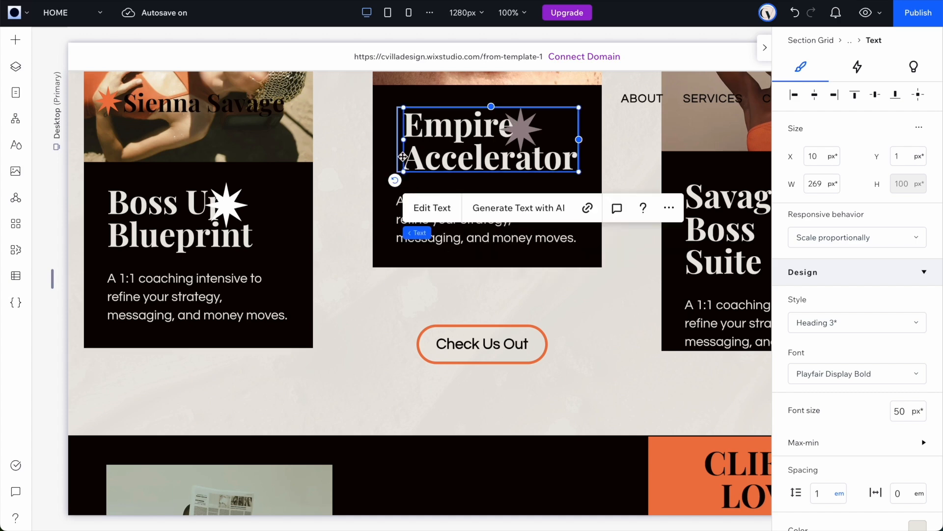
pyautogui.click(531, 134)
pyautogui.moveTo(545, 133); pyautogui.dragTo(580, 133)
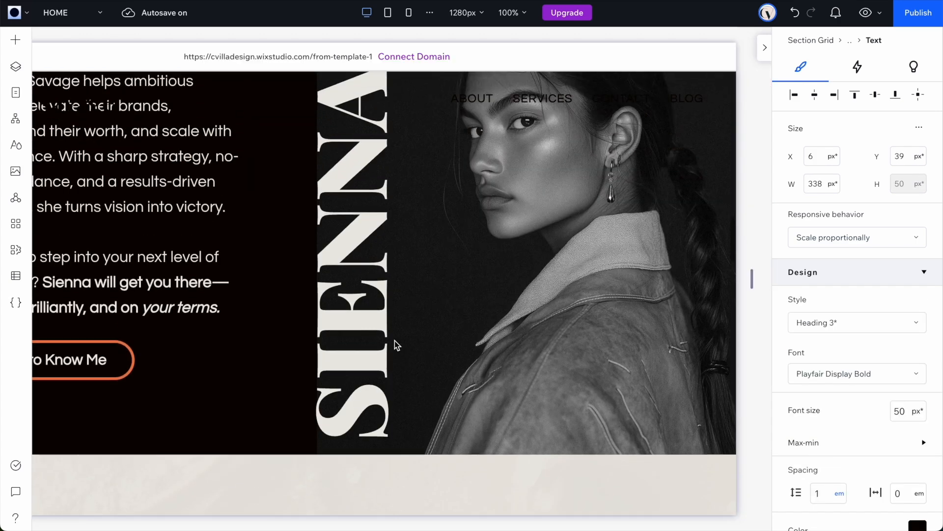
# Step: Review the new heading font and sizes on the HOME page and on the ABOUT page
pyautogui.scroll(10, 395, 344)
pyautogui.hscroll(-5, 395, 344)
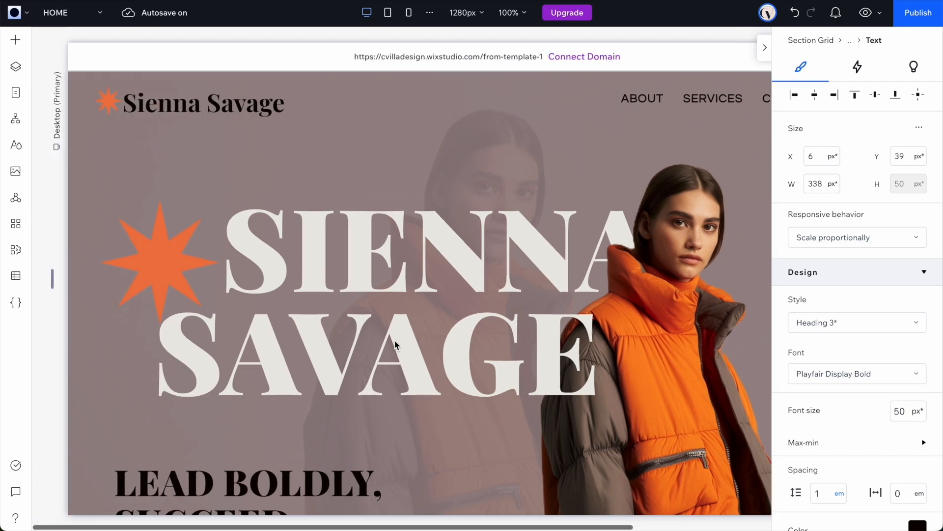
pyautogui.scroll(-5, 369, 320)
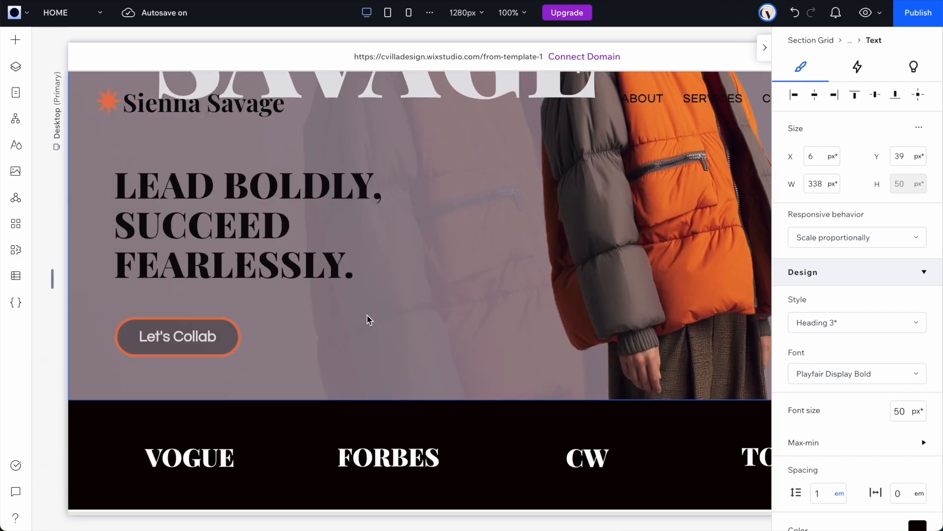
pyautogui.scroll(5, 369, 320)
pyautogui.click(80, 13)
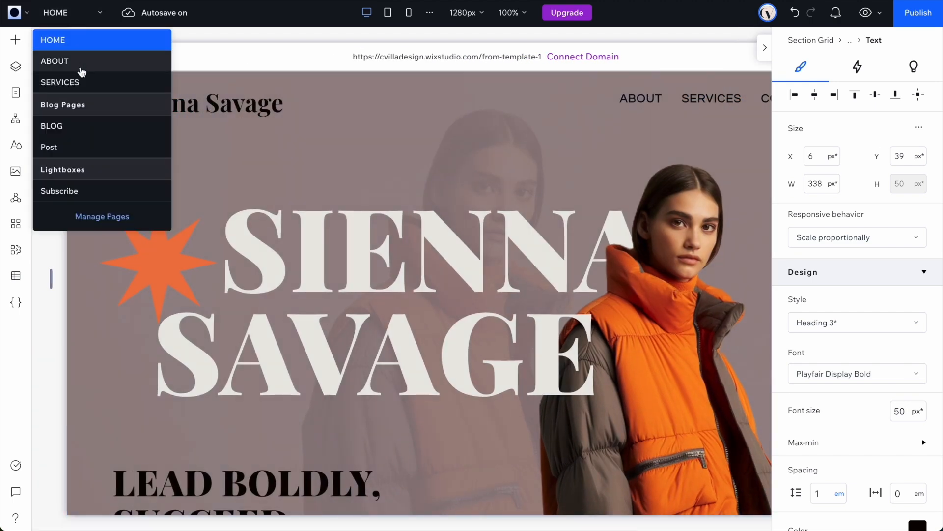
pyautogui.click(76, 62)
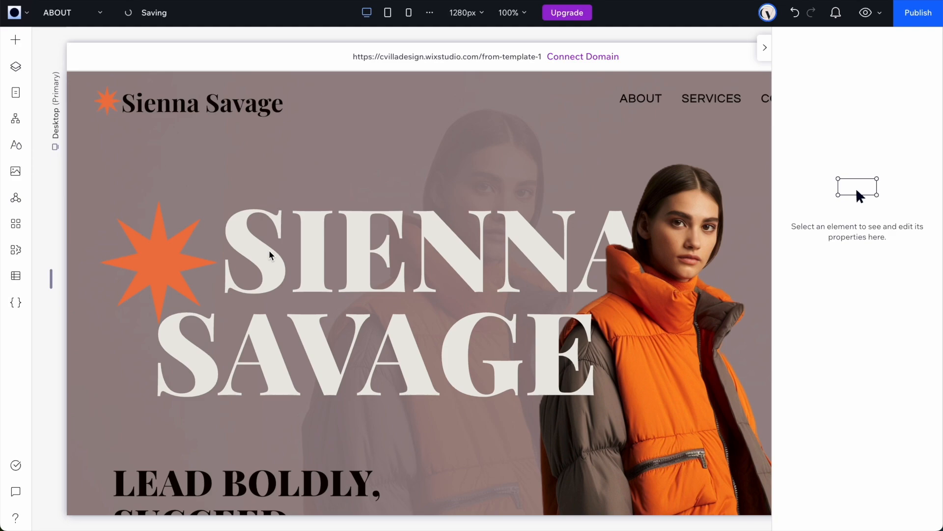
pyautogui.scroll(-4, 269, 255)
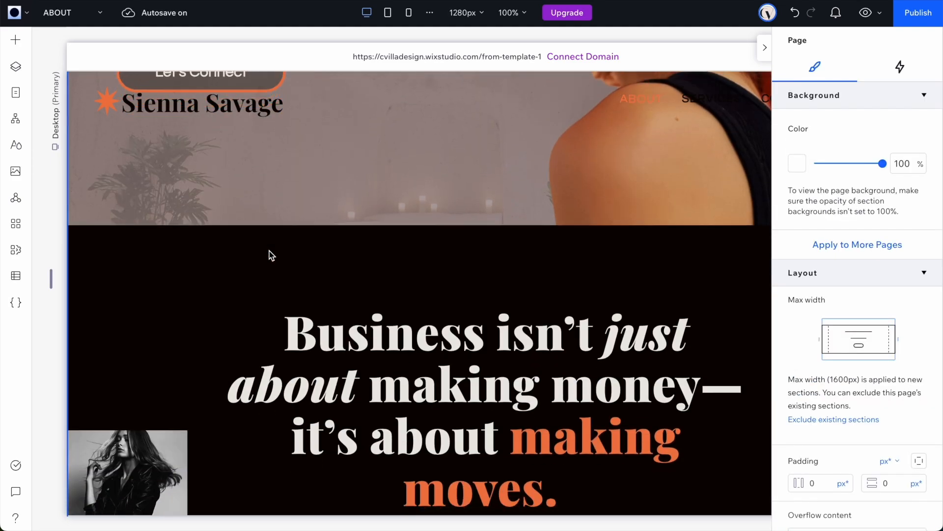
pyautogui.scroll(-5, 270, 251)
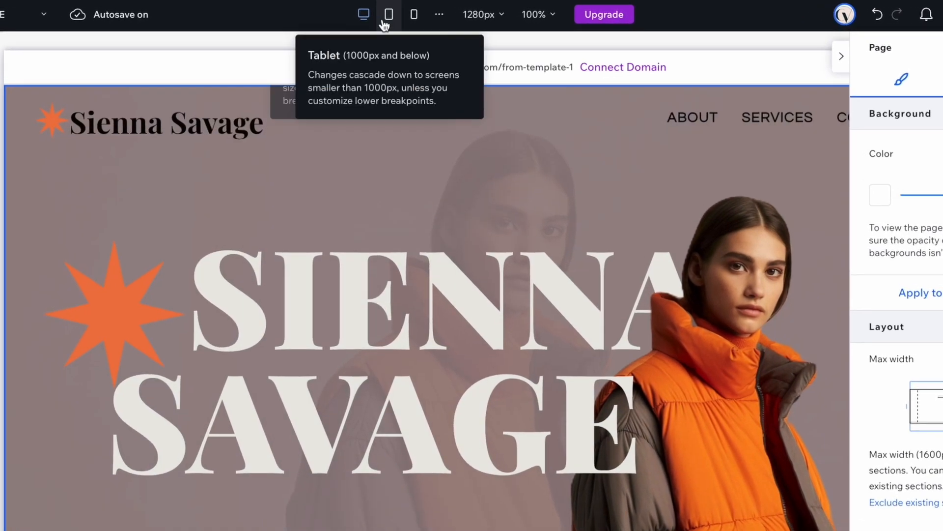
# Step: Check the home page layout at the tablet and mobile breakpoints
pyautogui.click(386, 22)
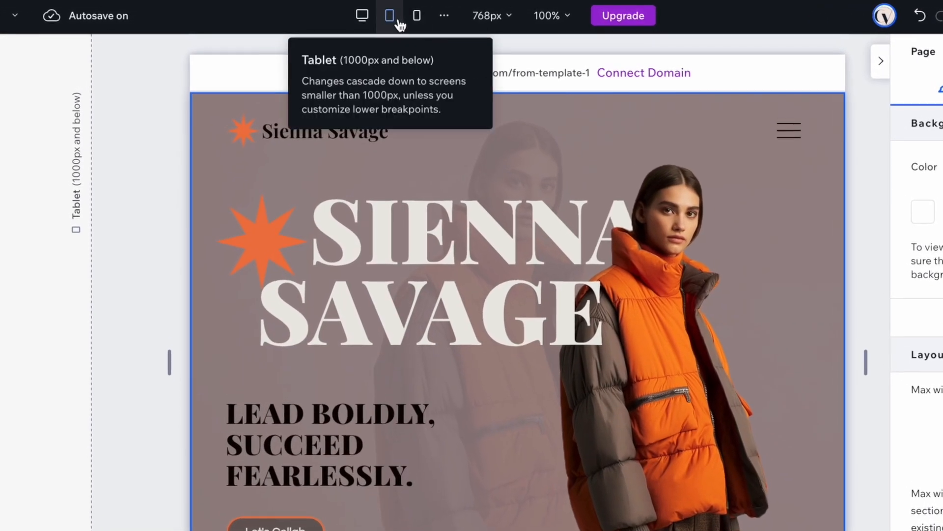
pyautogui.click(419, 20)
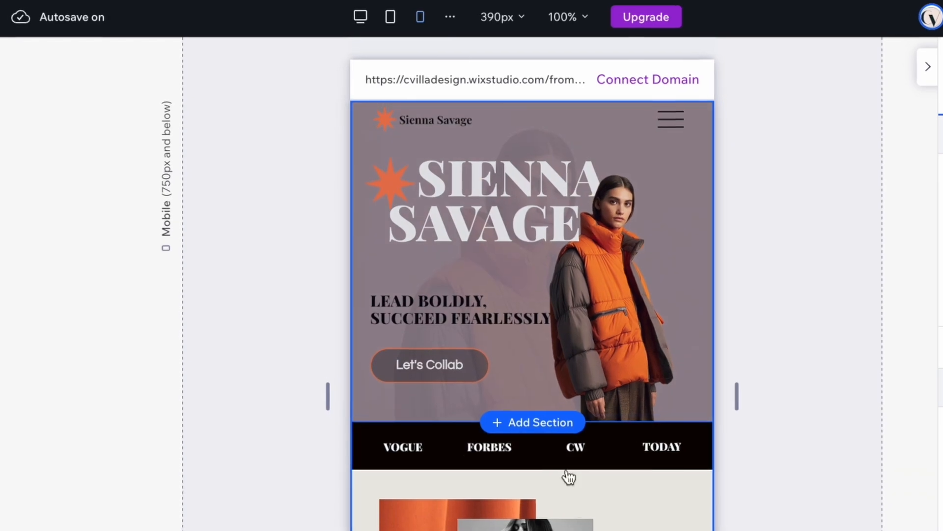
pyautogui.scroll(-10, 569, 476)
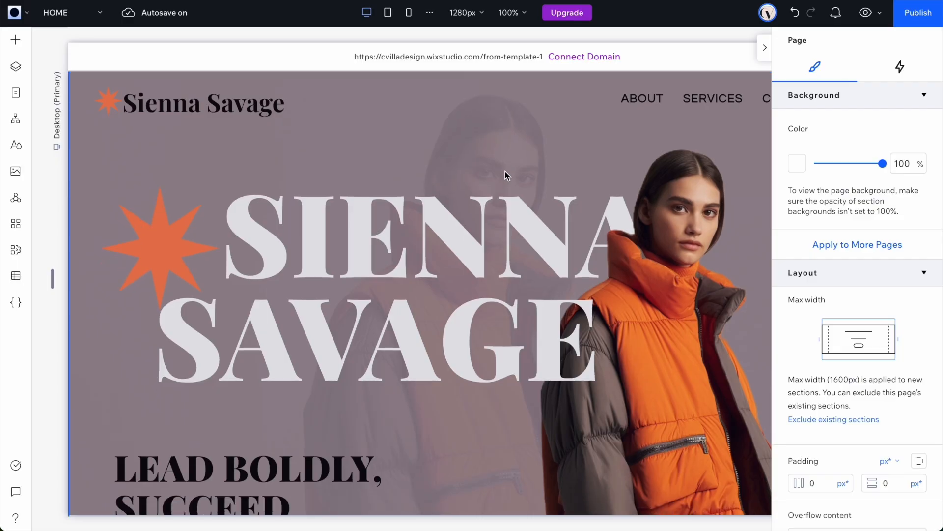
# Step: Select the "powerhouse business coach" paragraph on the desktop home page to examine its text style and font
pyautogui.scroll(-15, 507, 175)
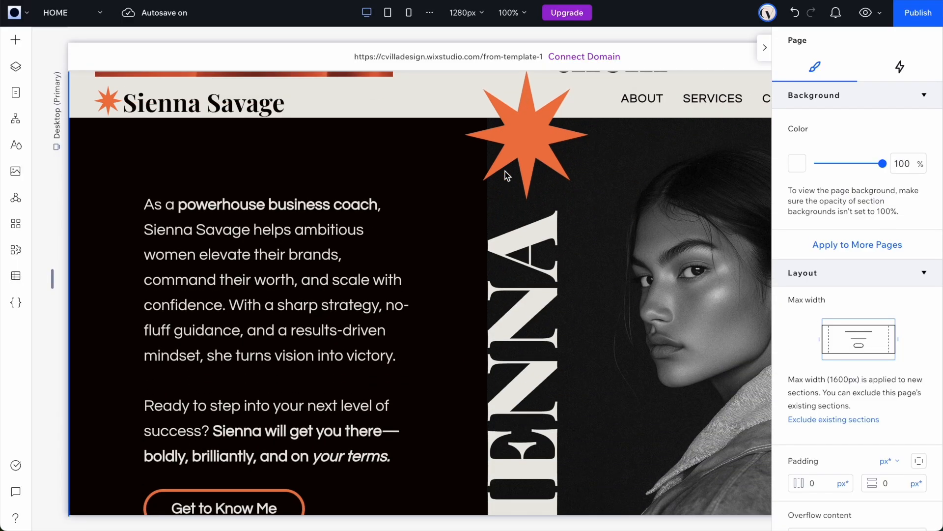
pyautogui.click(180, 254)
pyautogui.click(223, 268)
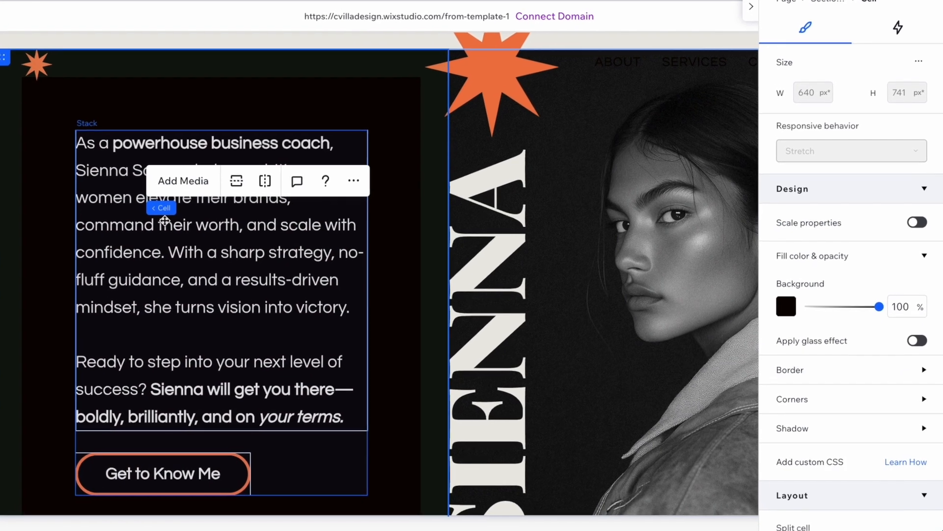
pyautogui.click(165, 221)
pyautogui.click(165, 221)
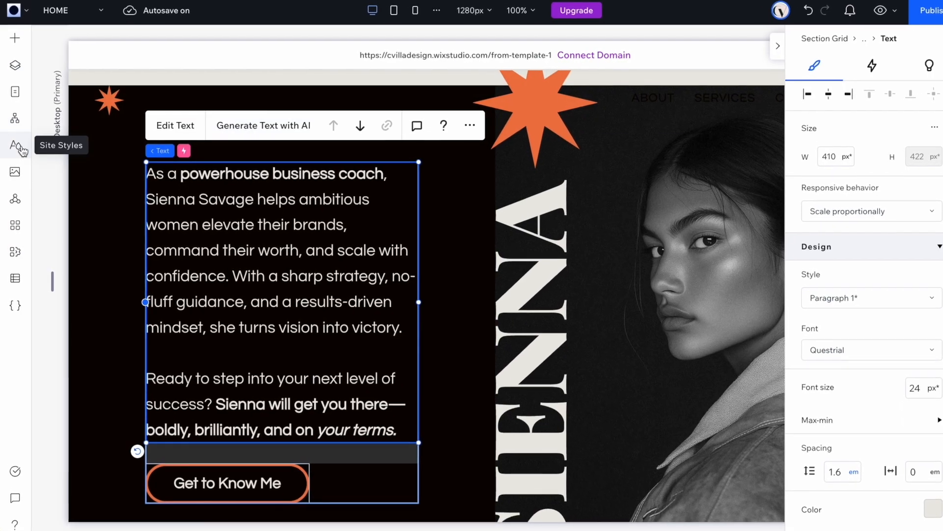
# Step: Replace the Questrial site font with Jura for all styles that use it
pyautogui.click(18, 144)
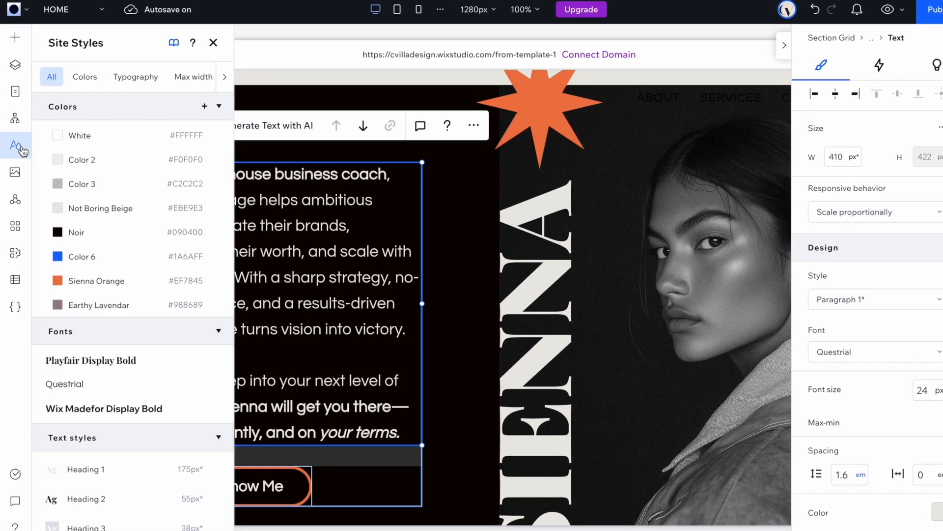
pyautogui.scroll(-4, 139, 326)
pyautogui.click(217, 241)
pyautogui.click(360, 301)
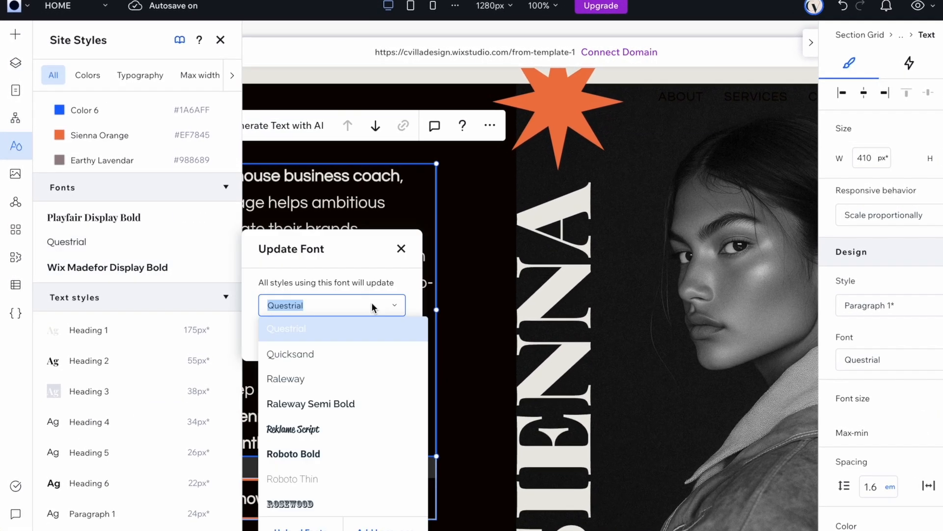
pyautogui.write('Inte')
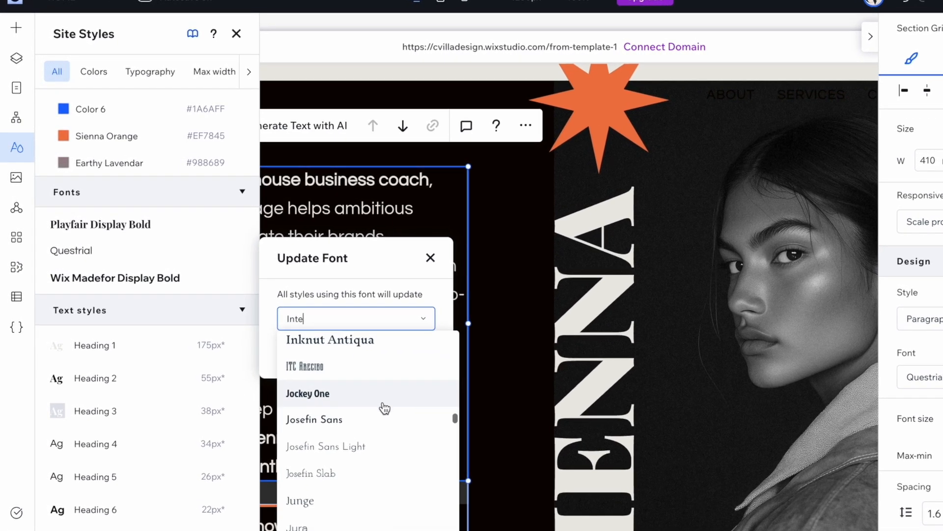
pyautogui.scroll(-4, 385, 408)
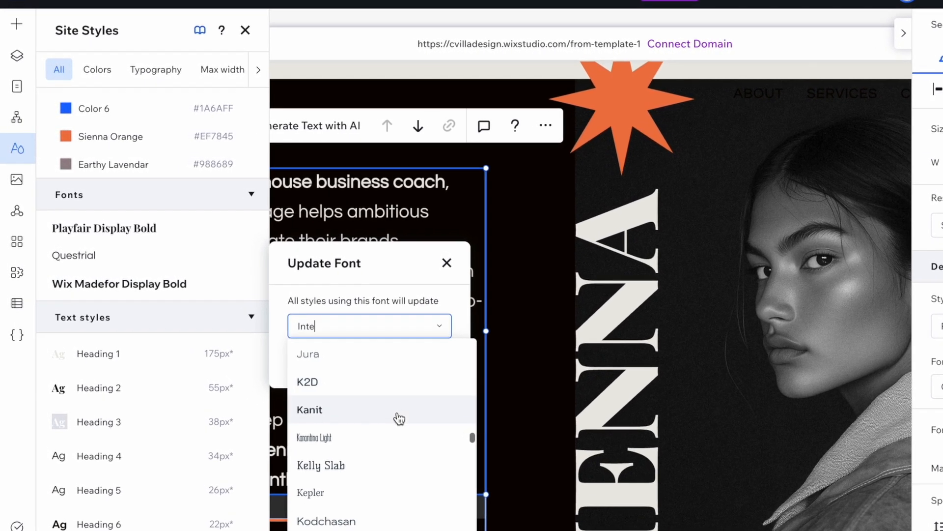
pyautogui.scroll(-3, 399, 418)
pyautogui.click(392, 423)
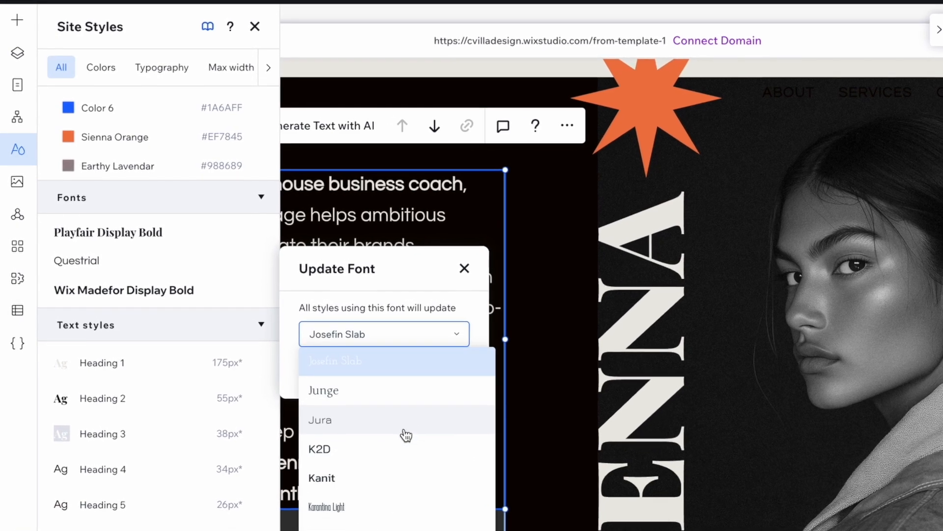
pyautogui.click(406, 435)
pyautogui.click(475, 381)
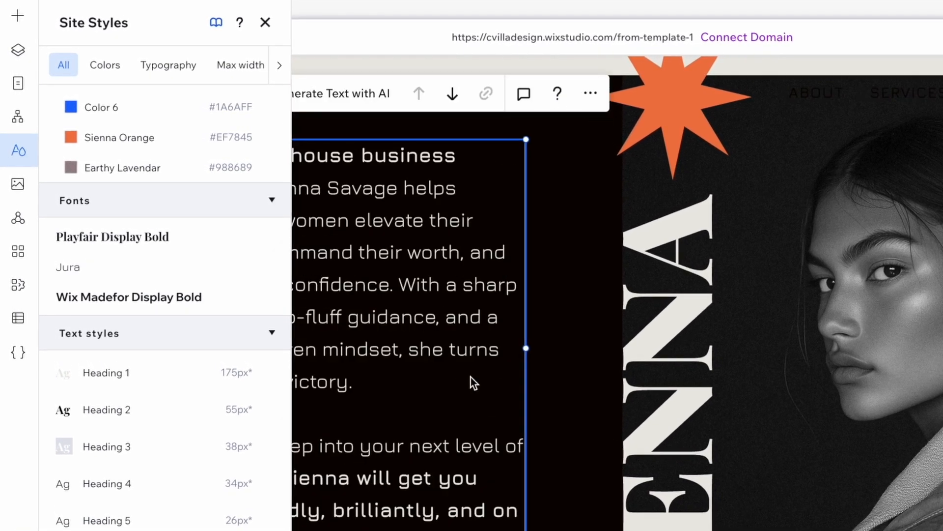
pyautogui.click(451, 294)
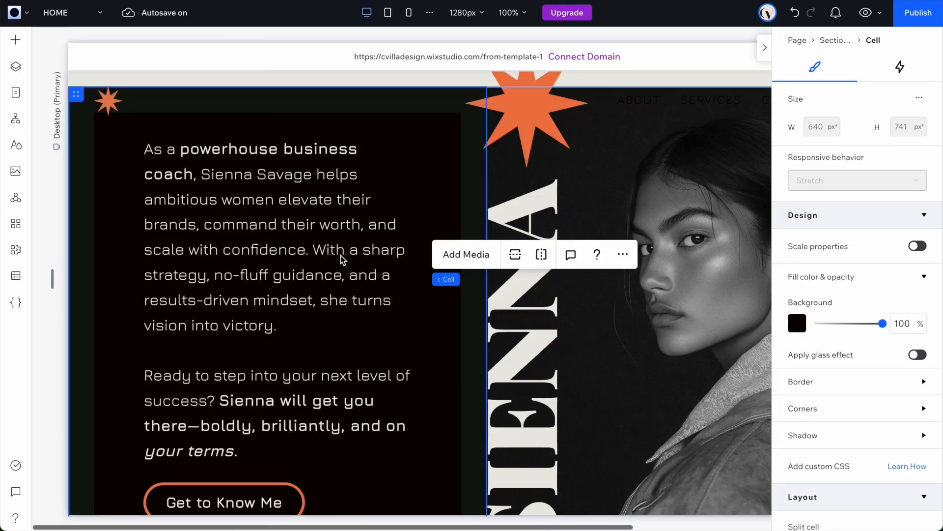
# Step: Look through the home page sections to check how the replaced body font displays
pyautogui.scroll(-15, 341, 339)
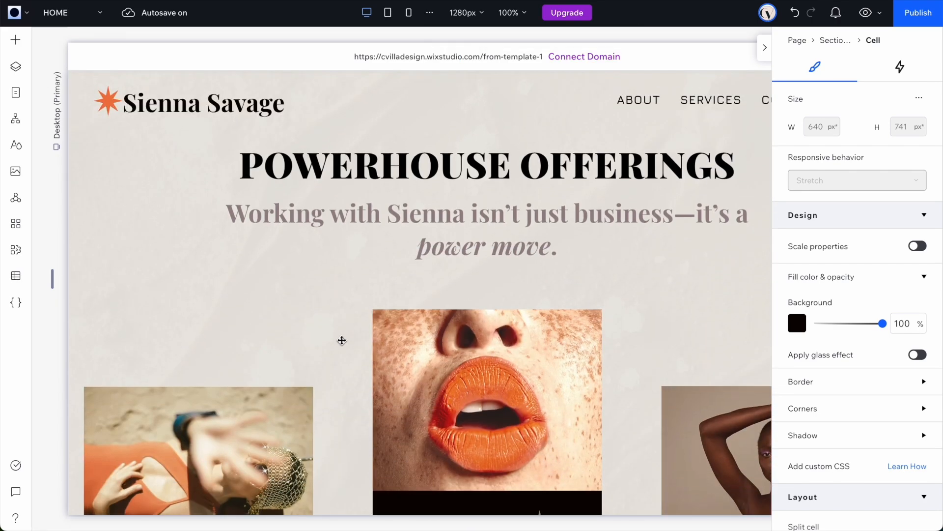
pyautogui.scroll(-2, 342, 340)
pyautogui.scroll(-10, 546, 307)
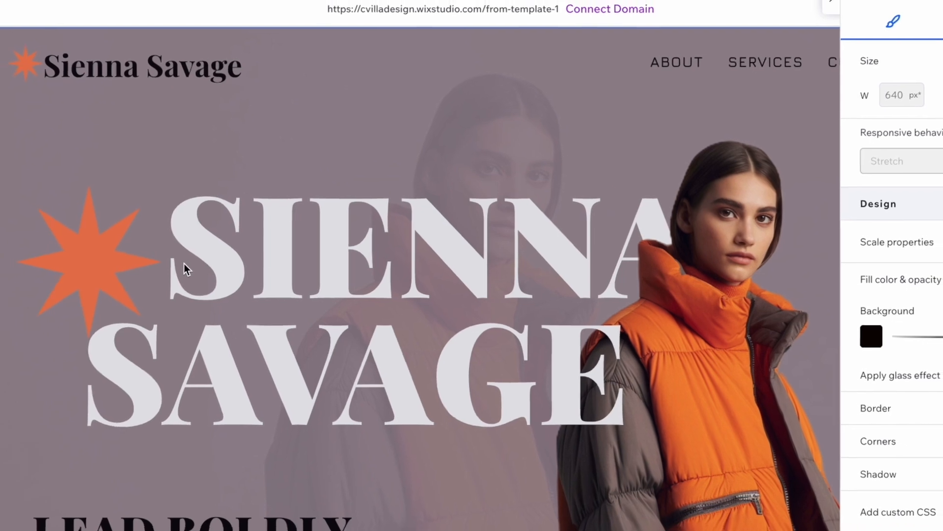
# Step: Copy the lime hex code from the brand palette and replace the Sienna Orange site color with #DFFF75
pyautogui.click(89, 236)
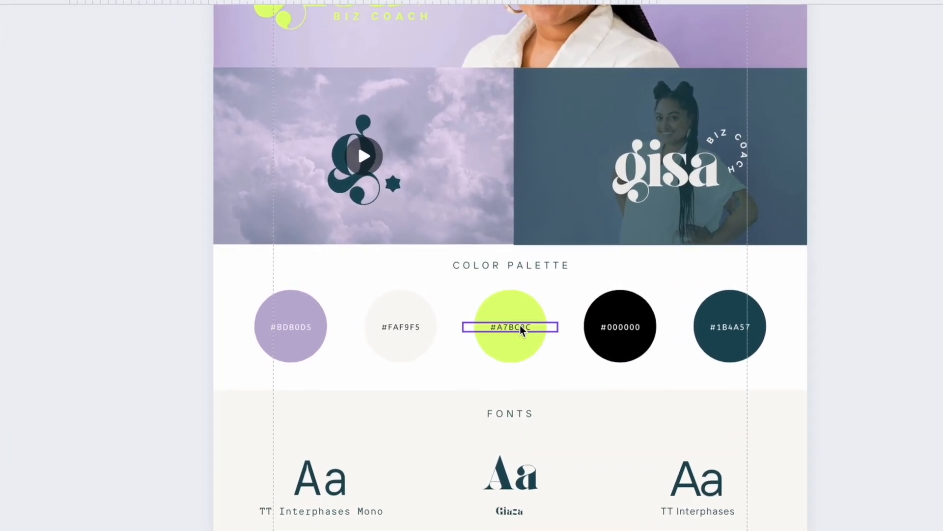
pyautogui.doubleClick(513, 322)
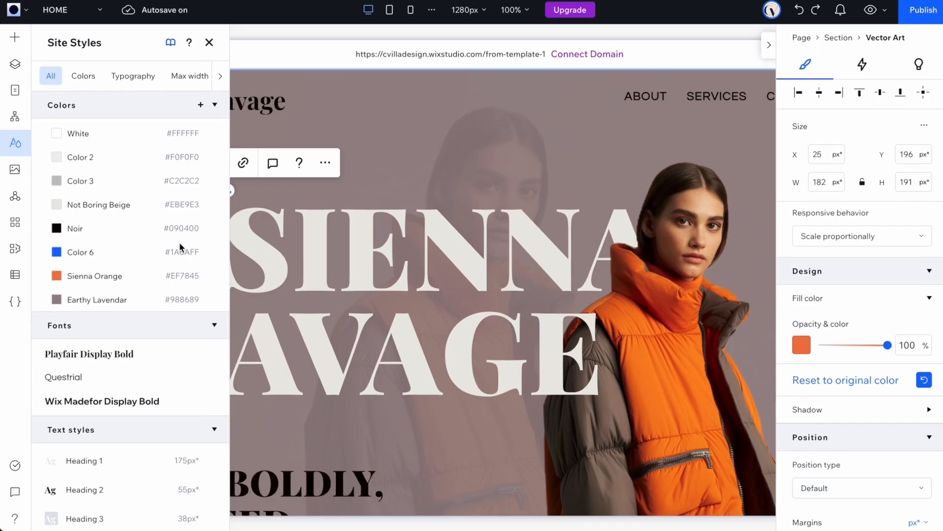
pyautogui.click(213, 276)
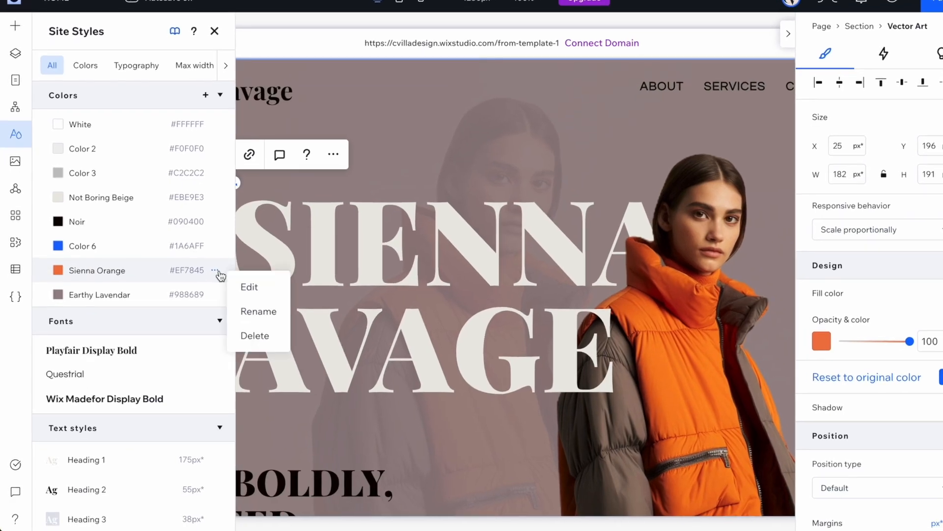
pyautogui.click(239, 287)
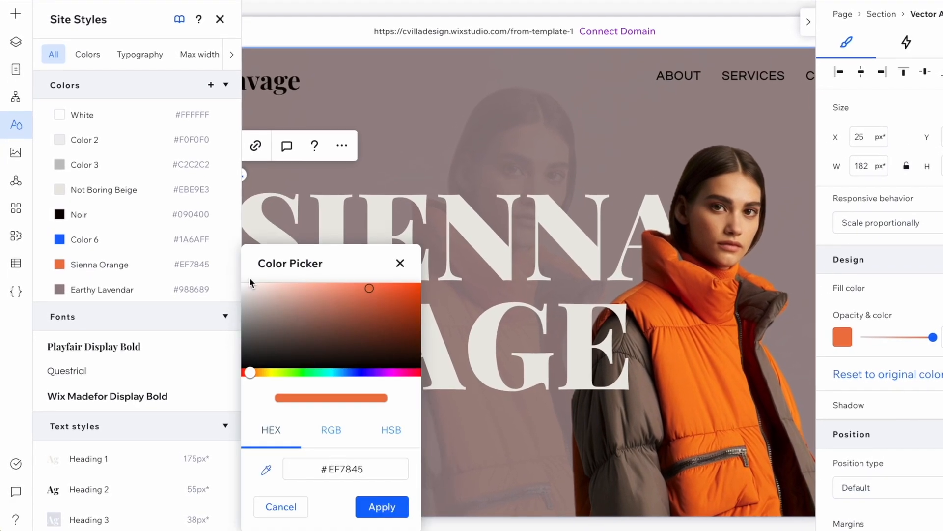
pyautogui.click(370, 466)
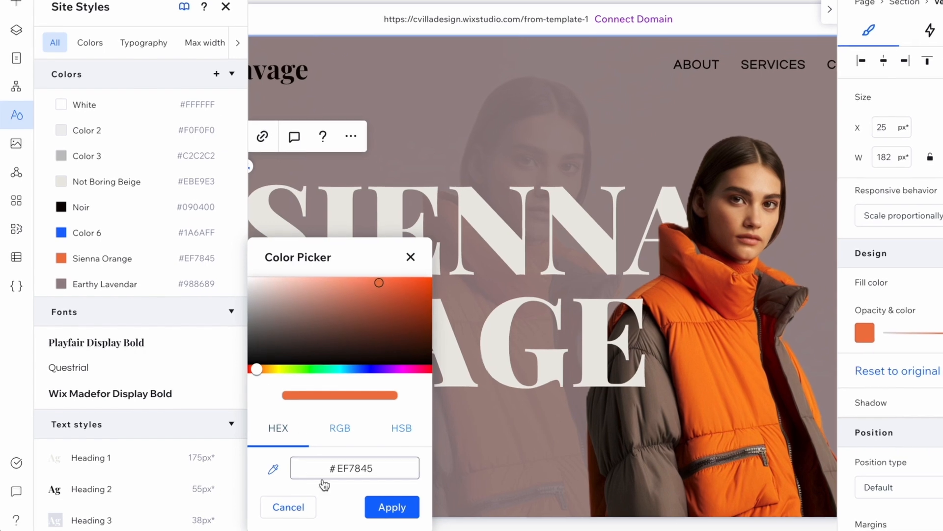
pyautogui.write('DFFF75')
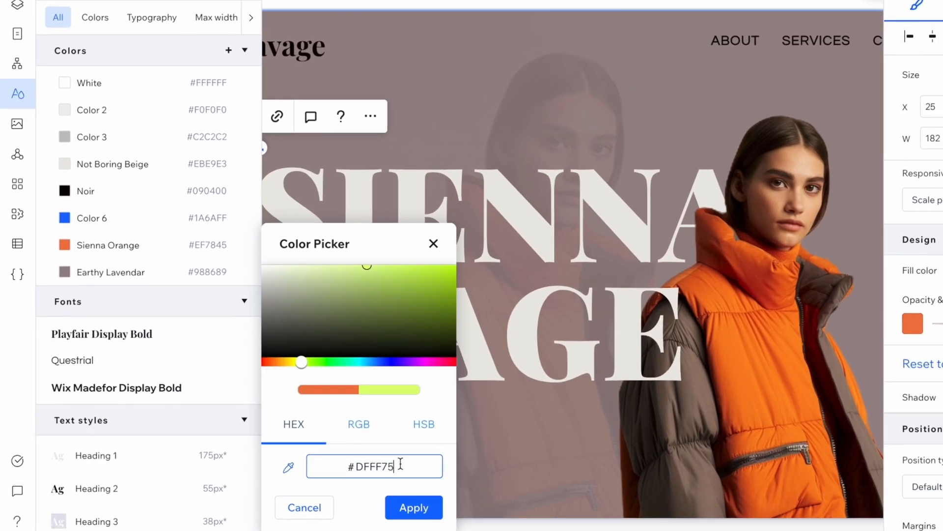
pyautogui.click(434, 511)
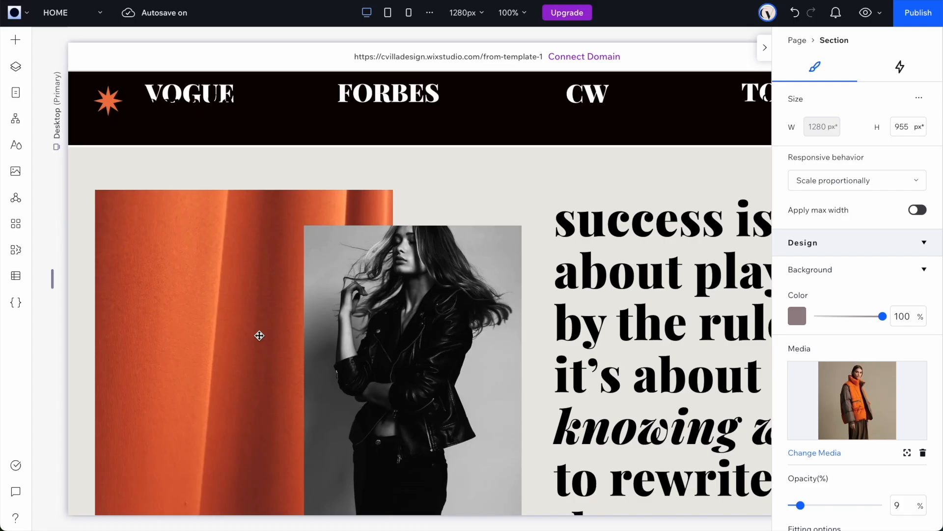
# Step: Resize the vertical customer-name text box in the testimonial section so the name fits on a single line
pyautogui.scroll(-20, 259, 335)
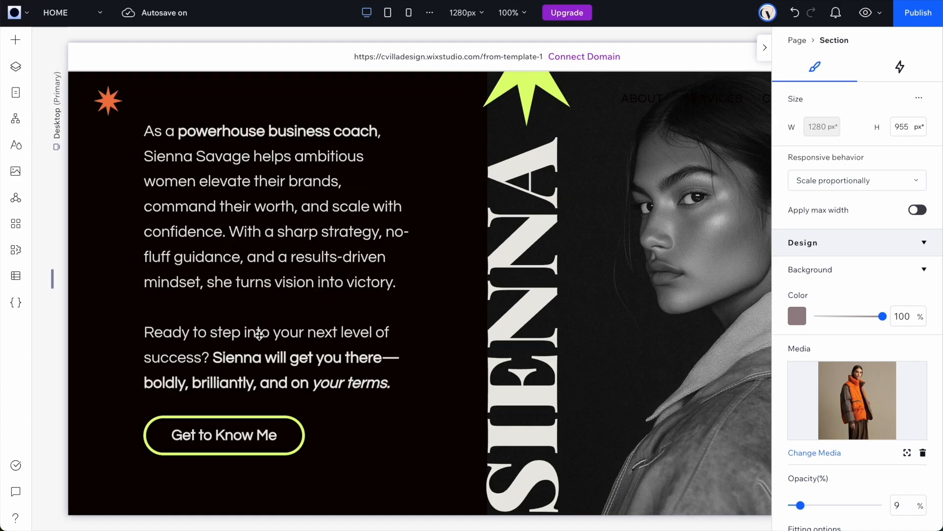
pyautogui.scroll(-3, 259, 335)
pyautogui.scroll(5, 246, 341)
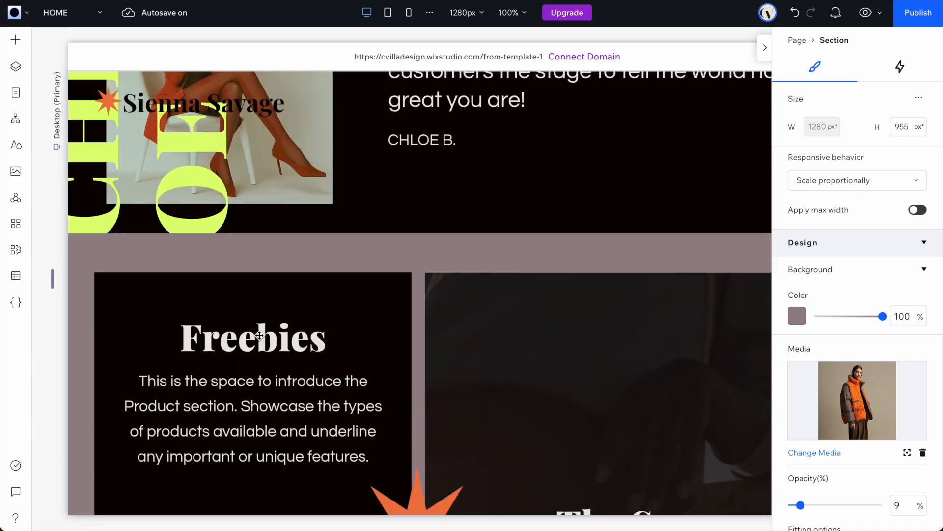
pyautogui.click(192, 326)
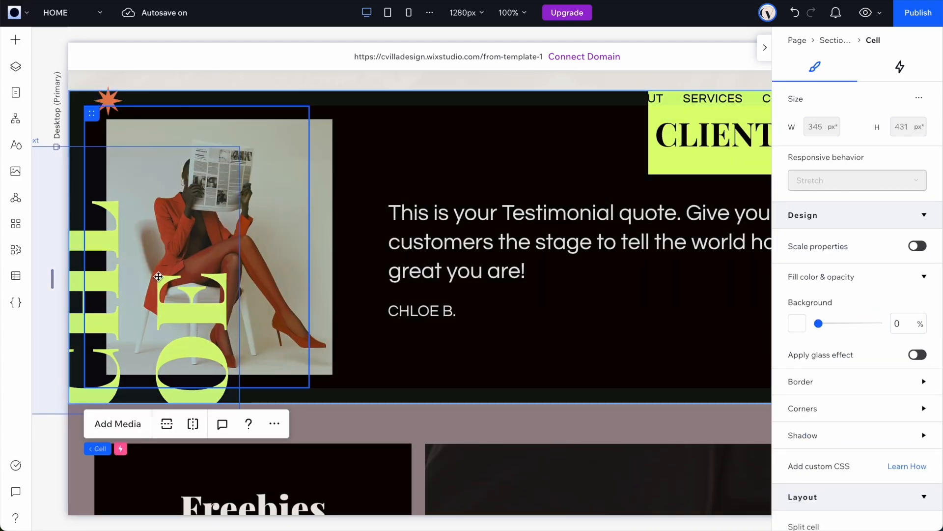
pyautogui.scroll(2, 148, 221)
pyautogui.click(130, 244)
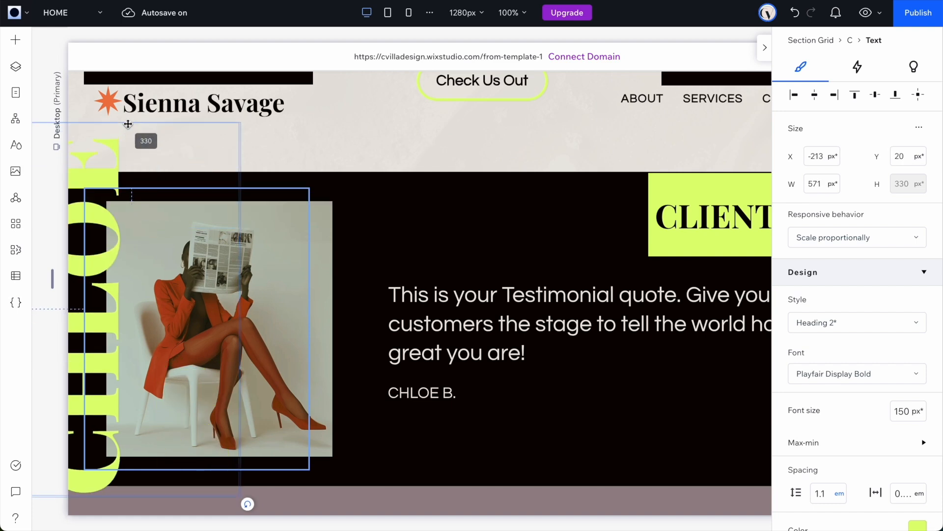
pyautogui.moveTo(128, 124); pyautogui.dragTo(133, 185)
# Step: Fill the star behind the FREE text with the lime theme color #DFFF75
pyautogui.scroll(-5, 443, 393)
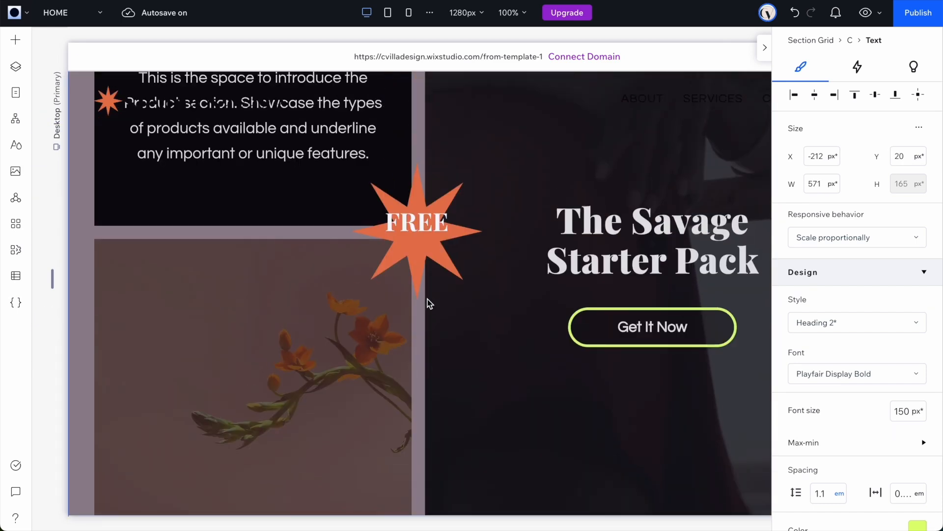
pyautogui.click(423, 268)
pyautogui.click(381, 270)
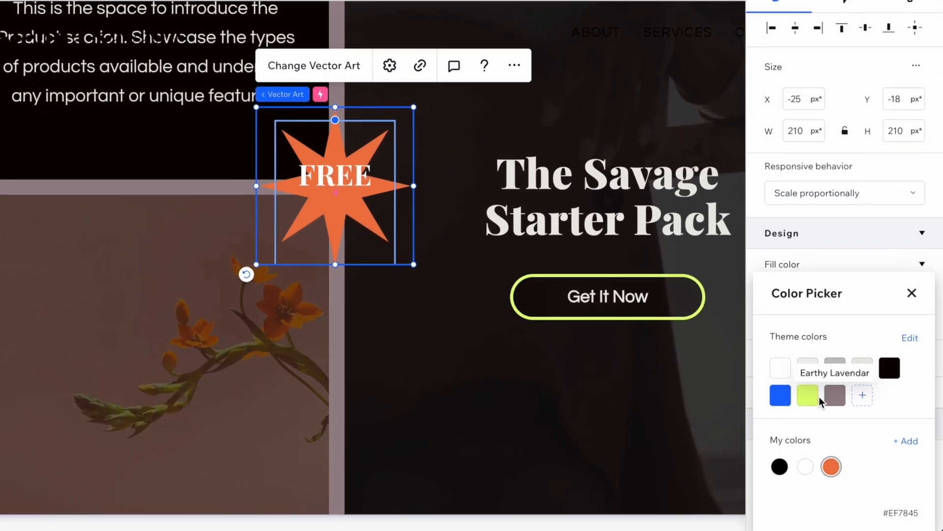
pyautogui.click(801, 391)
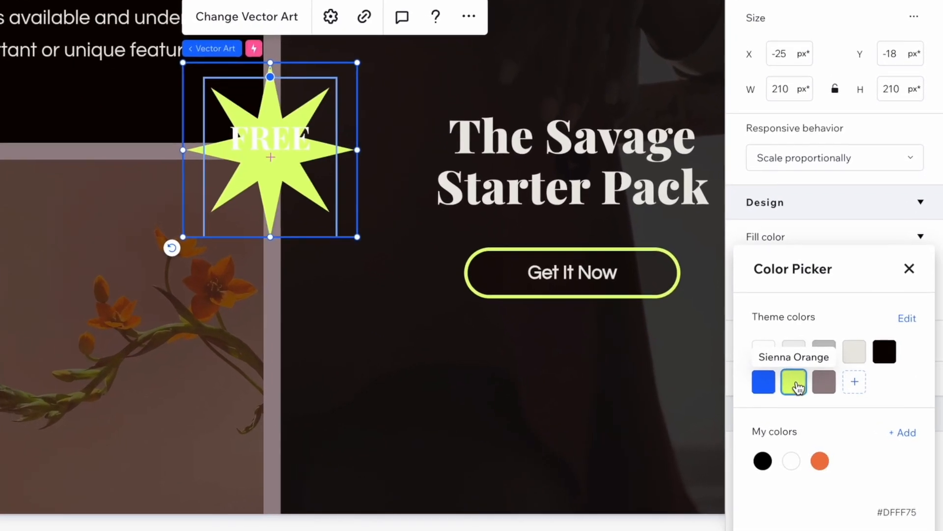
# Step: Recolor the FREE badge text black and set the Heading 3 text style's size to 36 px
pyautogui.click(297, 145)
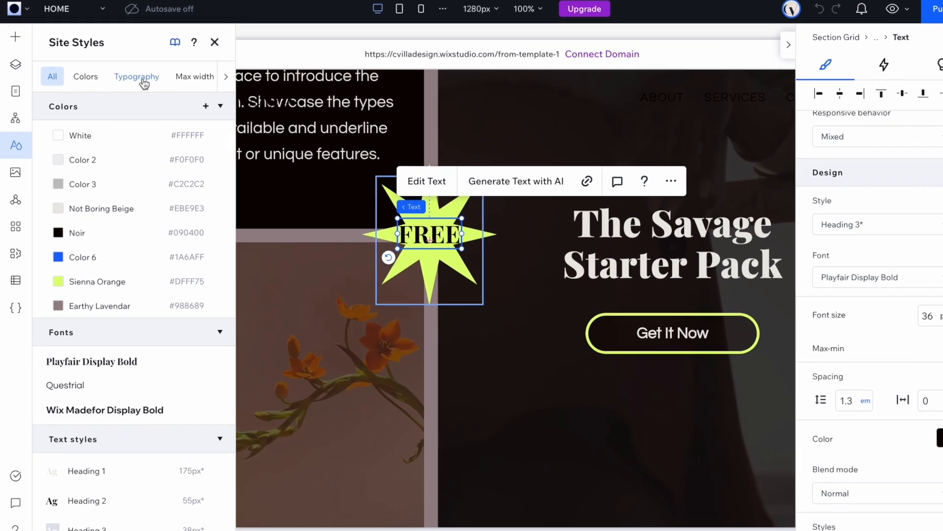
pyautogui.click(139, 78)
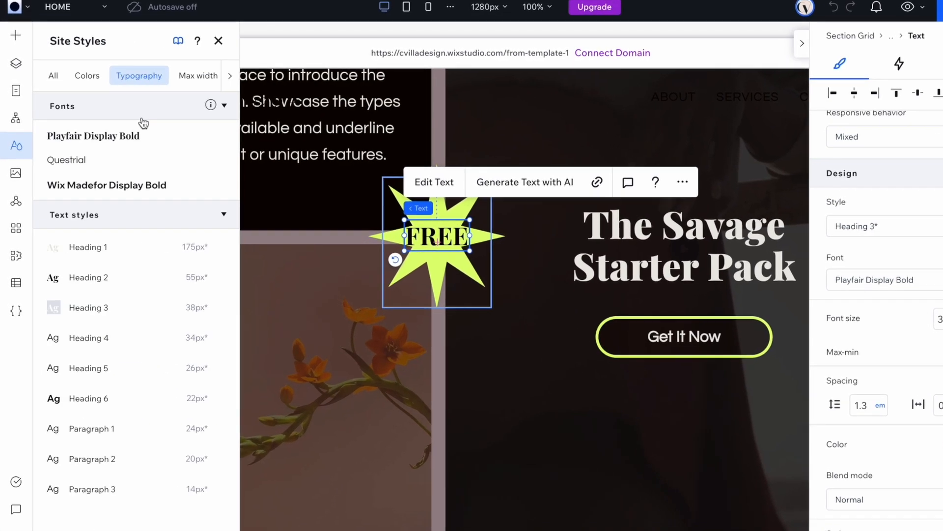
pyautogui.click(230, 319)
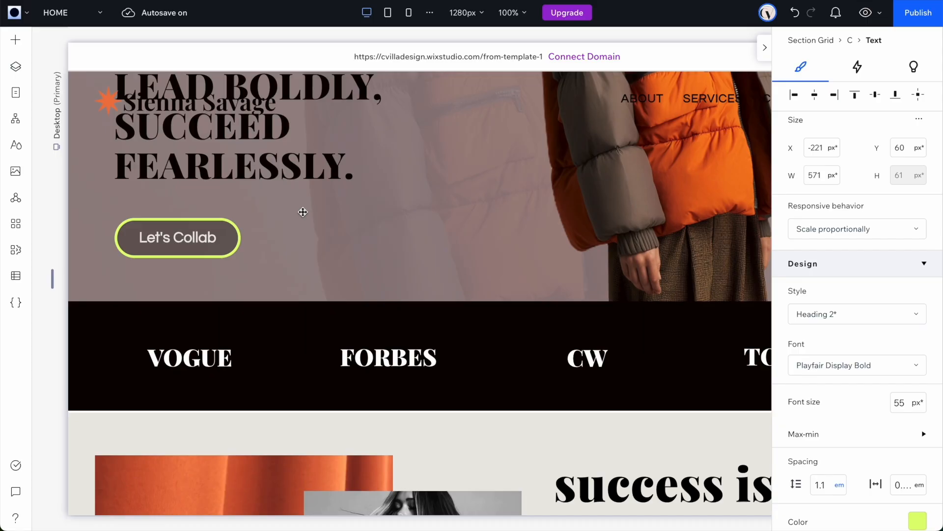
# Step: Copy the lilac hex code from the brand palette and replace the Earthy Lavendar site color with #BDB0D5
pyautogui.scroll(5, 301, 211)
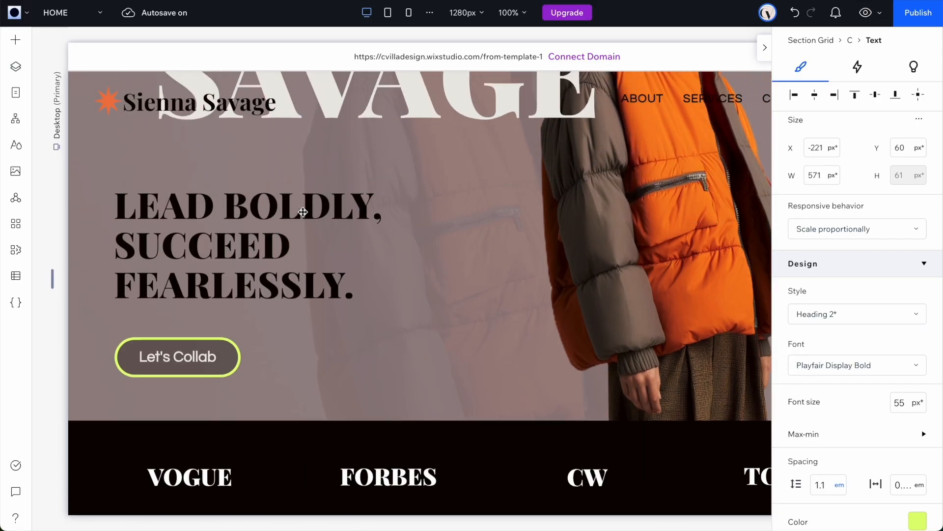
pyautogui.scroll(3, 302, 212)
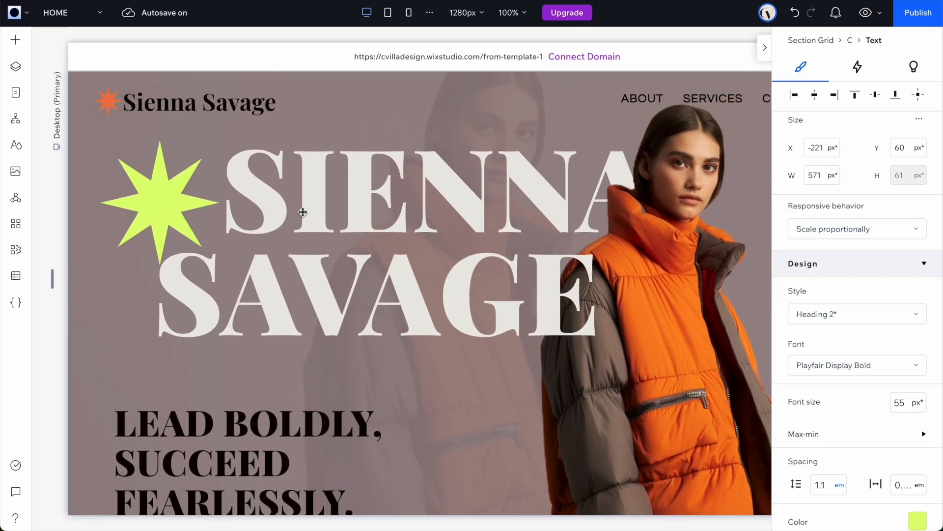
pyautogui.scroll(-10, 303, 212)
pyautogui.scroll(11, 303, 212)
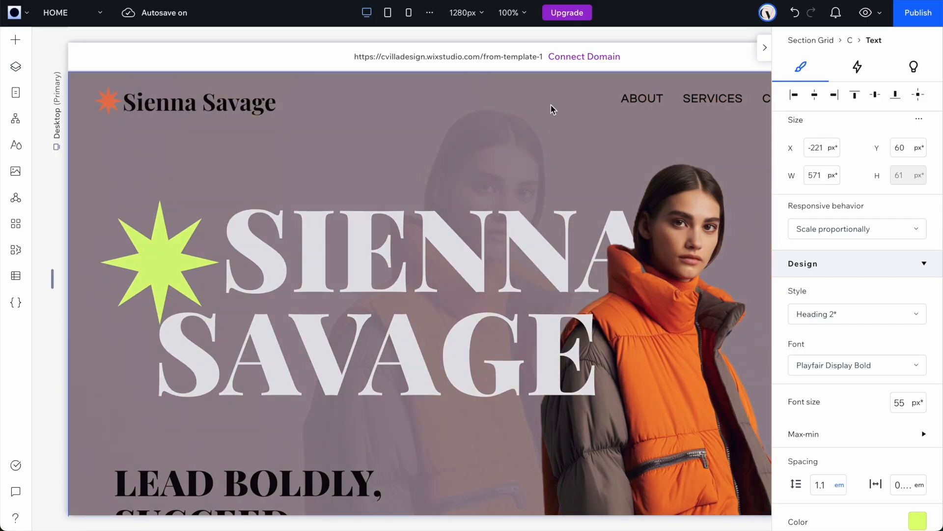
pyautogui.click(95, 185)
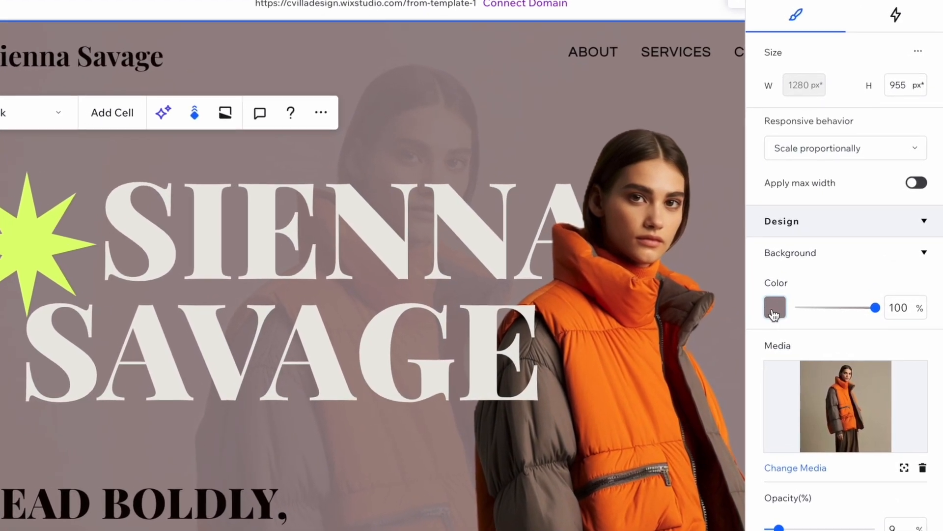
pyautogui.click(17, 147)
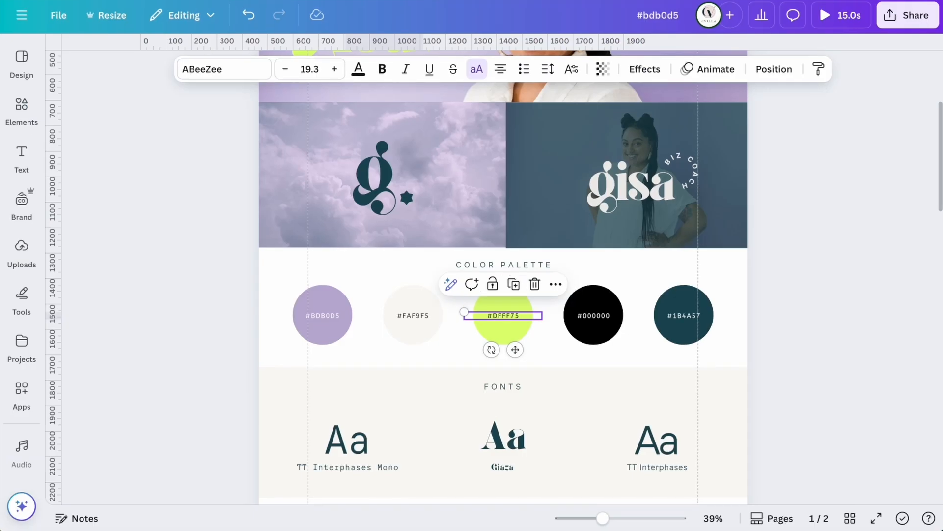
pyautogui.click(295, 311)
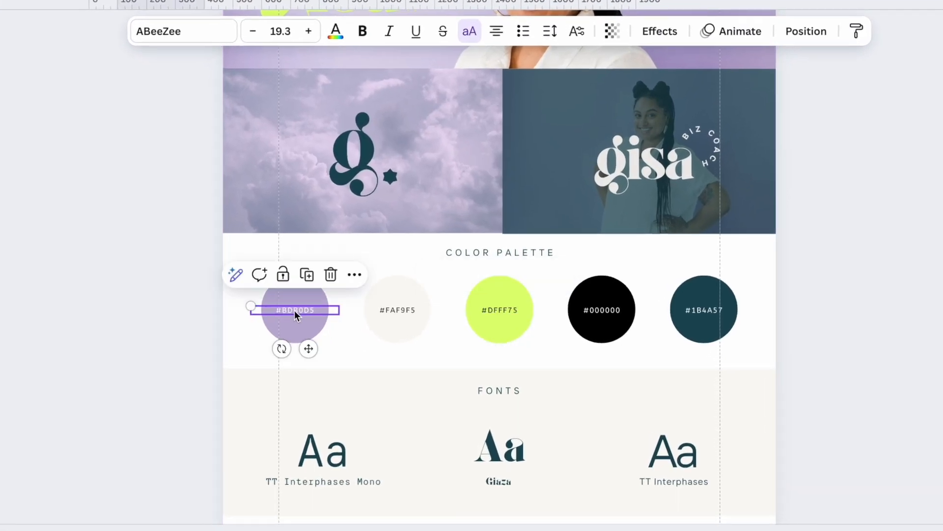
pyautogui.doubleClick(295, 311)
pyautogui.hotkey('ctrl', 'c')
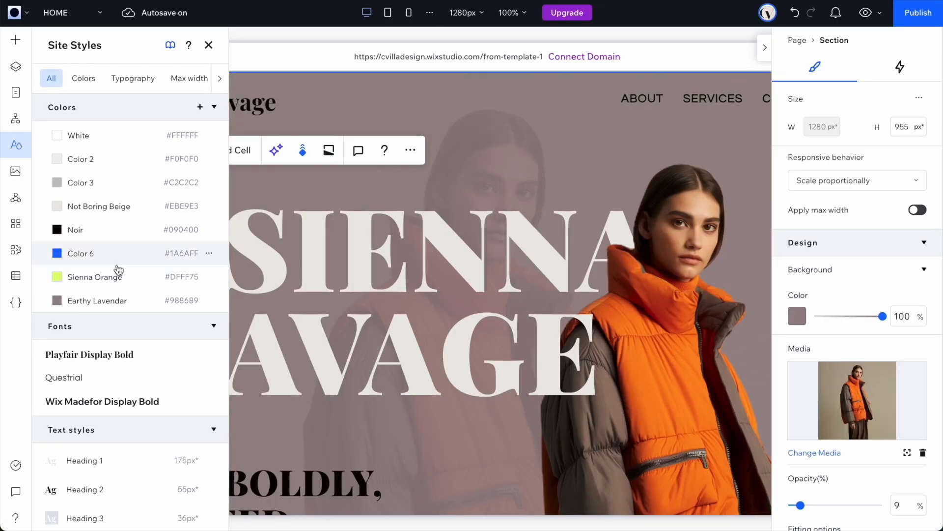
pyautogui.click(242, 315)
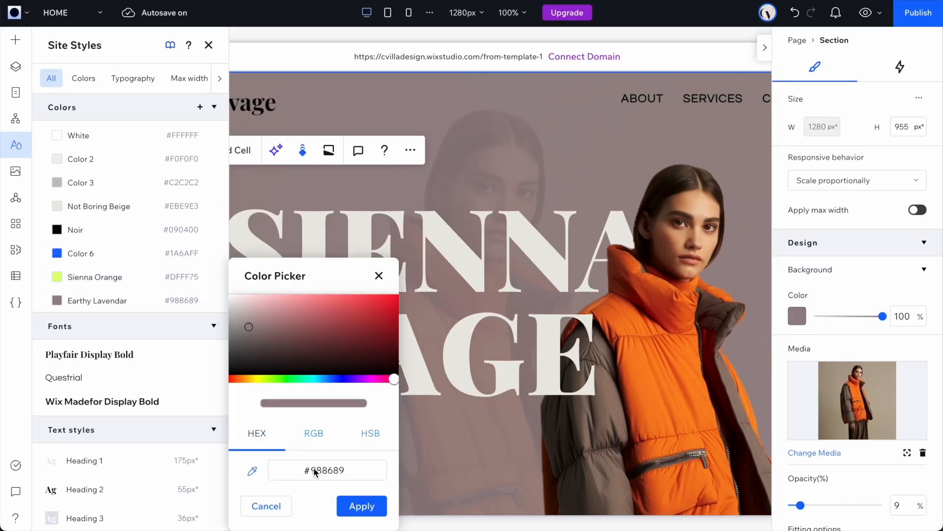
pyautogui.hotkey('ctrl', 'v')
pyautogui.press('Return')
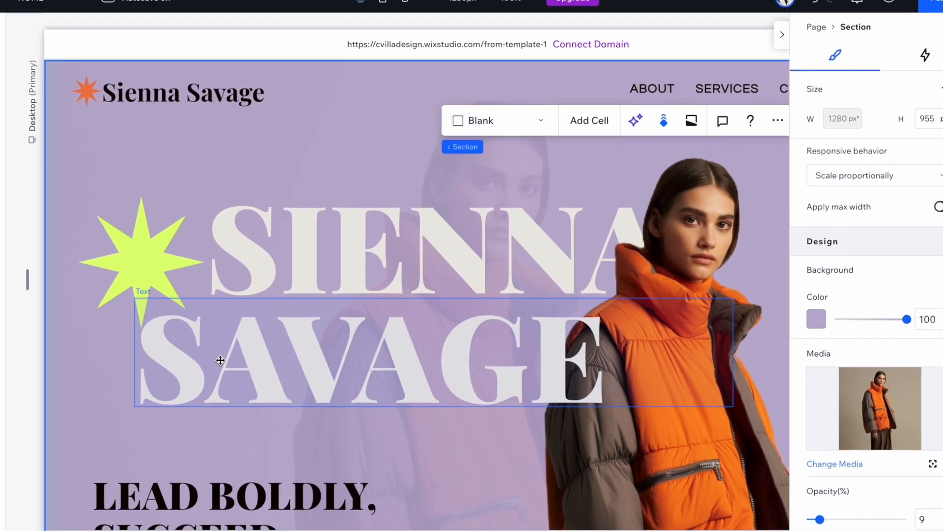
# Step: Replace the Noir site color with the dark teal #1B4A57 from the brand palette
pyautogui.click(3, 142)
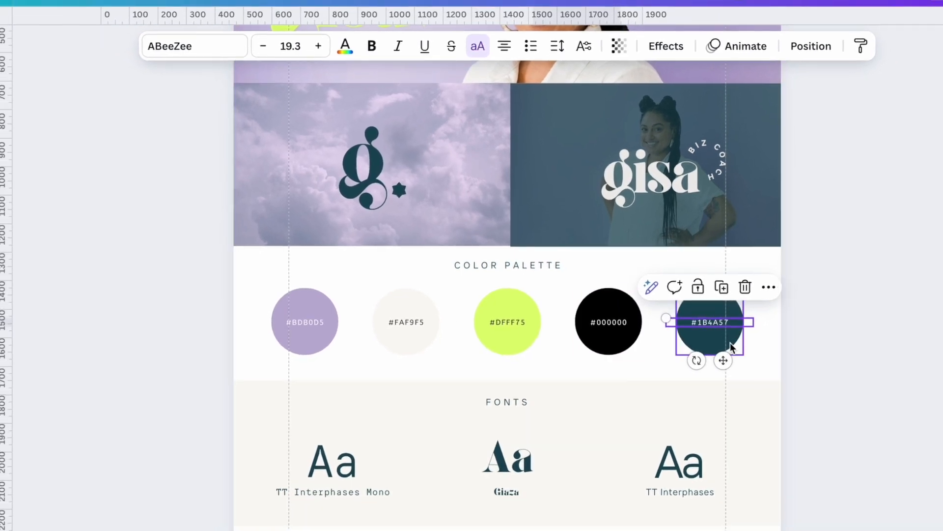
pyautogui.doubleClick(718, 322)
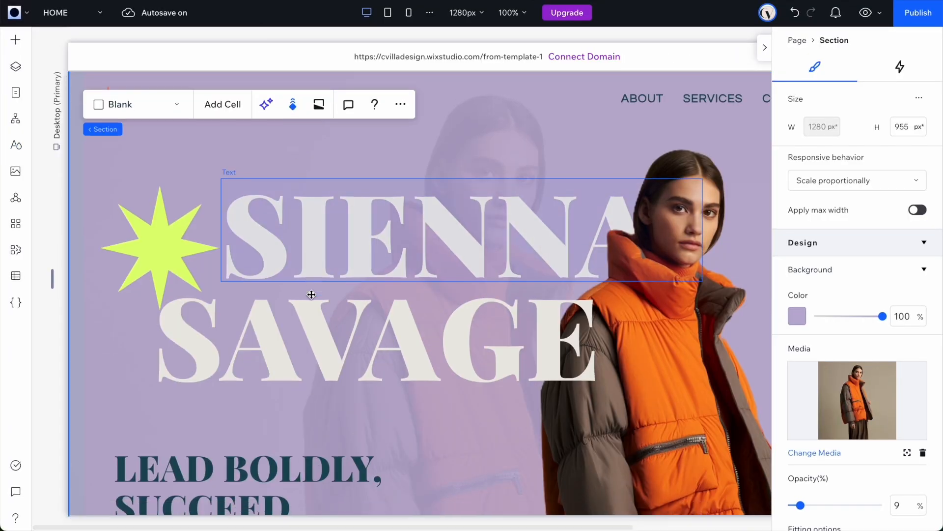
# Step: Review the new site colors throughout the desktop home page sections and at the tablet breakpoint
pyautogui.scroll(-15, 311, 294)
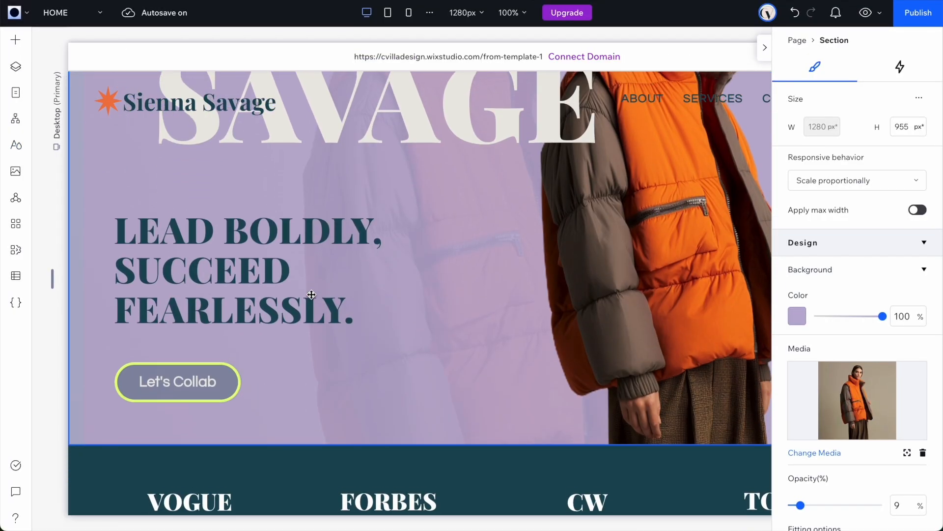
pyautogui.scroll(-7, 312, 294)
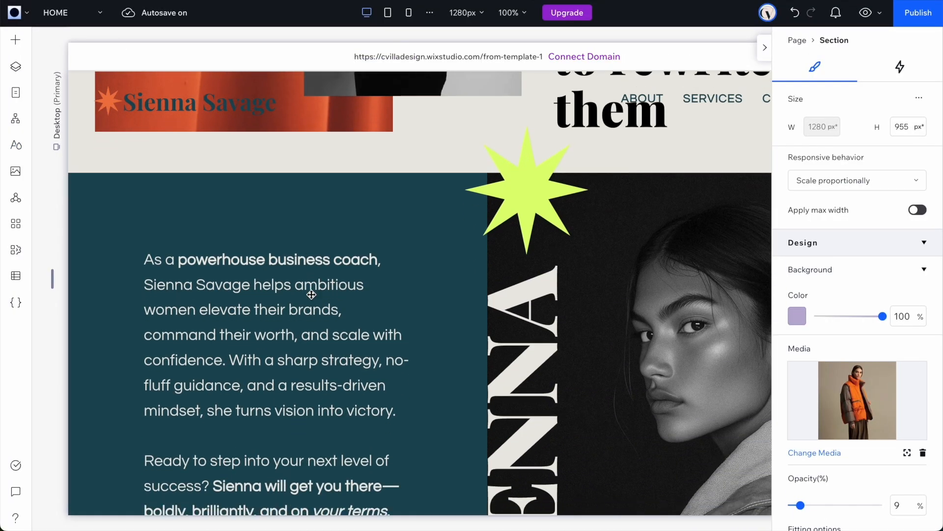
pyautogui.scroll(9, 312, 294)
pyautogui.scroll(-3, 659, 295)
pyautogui.scroll(-20, 659, 295)
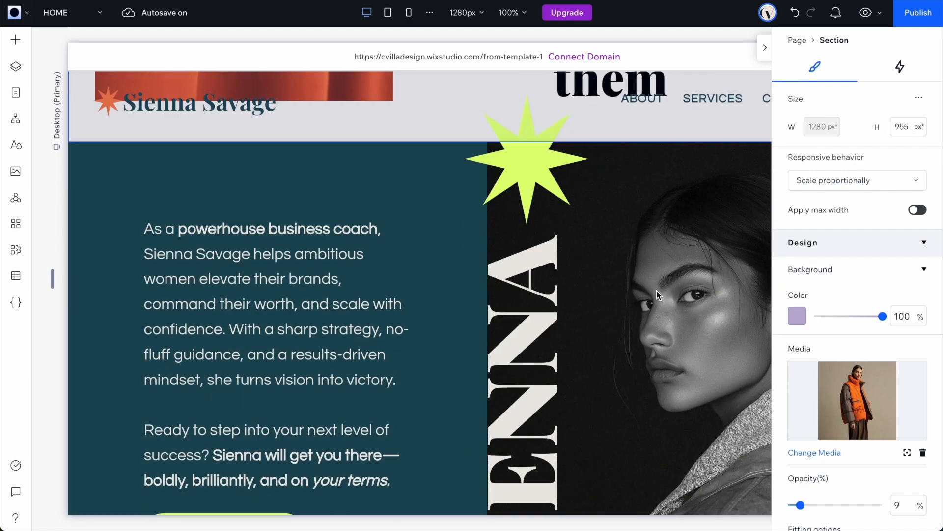
pyautogui.scroll(-2, 657, 294)
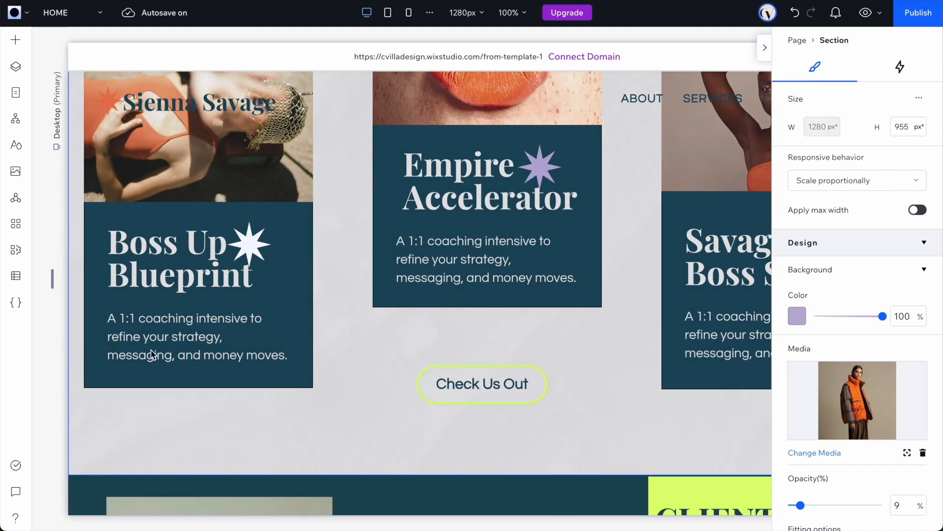
pyautogui.scroll(-20, 432, 471)
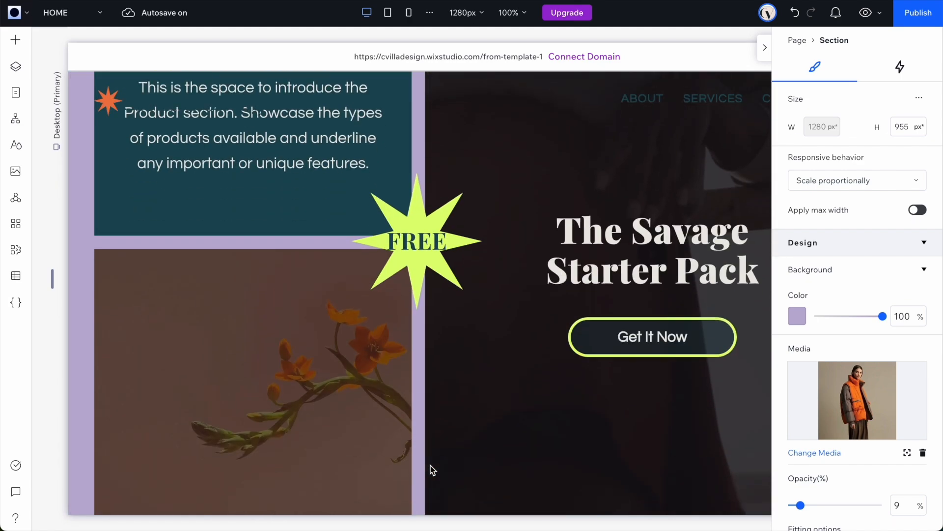
pyautogui.scroll(-3, 432, 470)
pyautogui.scroll(20, 432, 469)
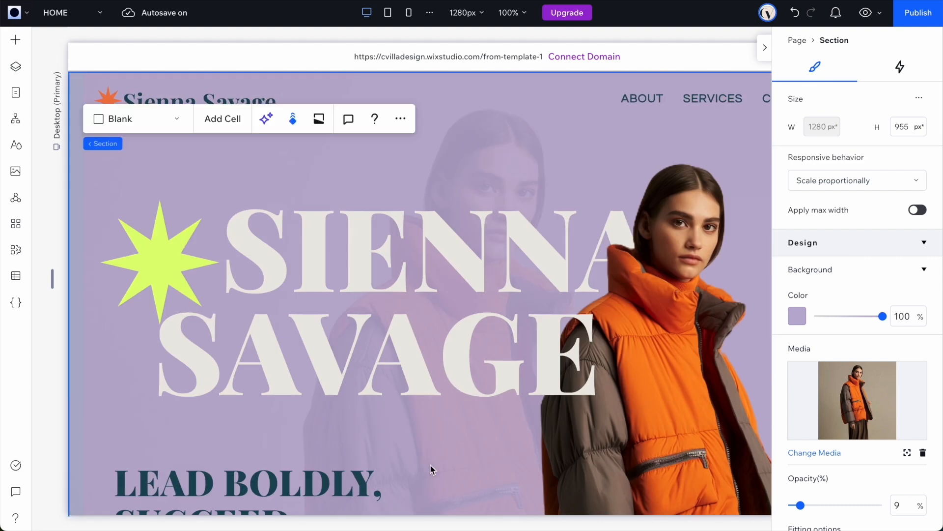
pyautogui.click(387, 13)
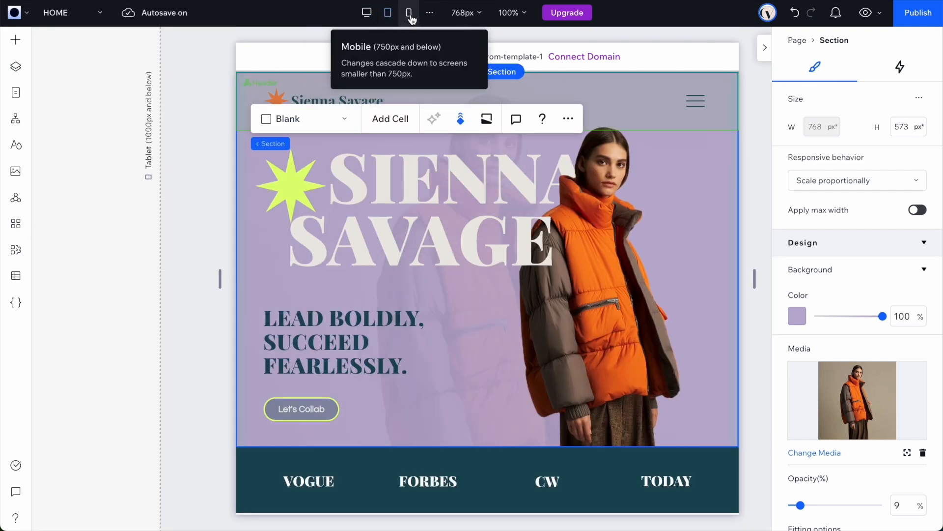
# Step: Replace the hero section's background image at the desktop breakpoint with the uploaded #bdb0d5.jpg and set its focal point near the woman's face
pyautogui.click(408, 12)
pyautogui.click(367, 12)
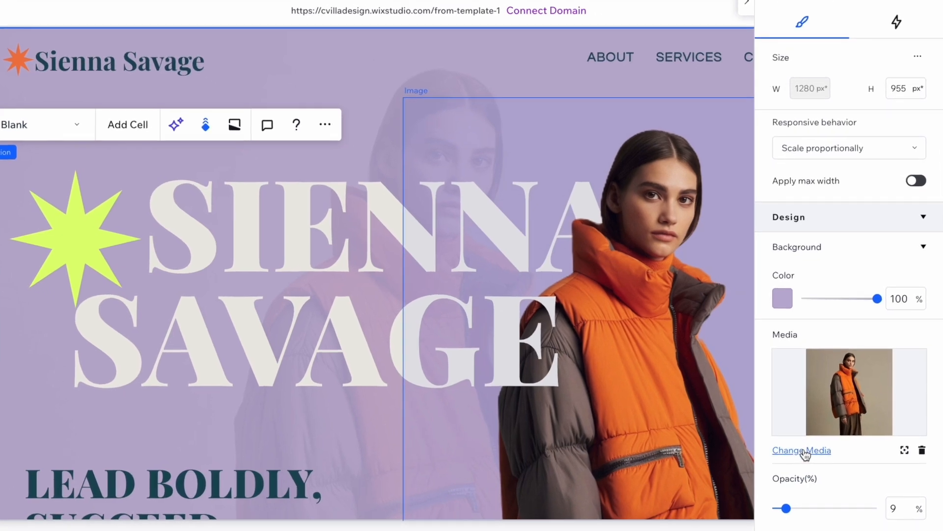
pyautogui.click(802, 450)
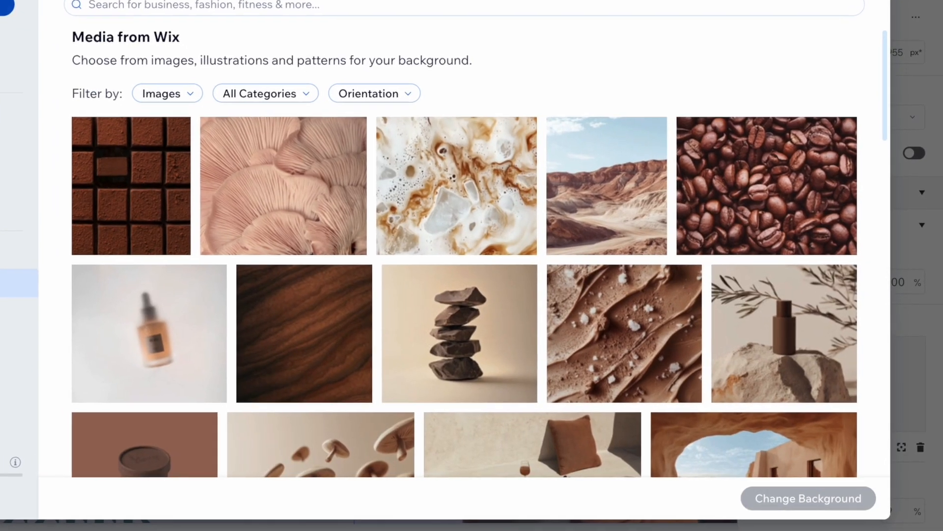
pyautogui.click(9, 12)
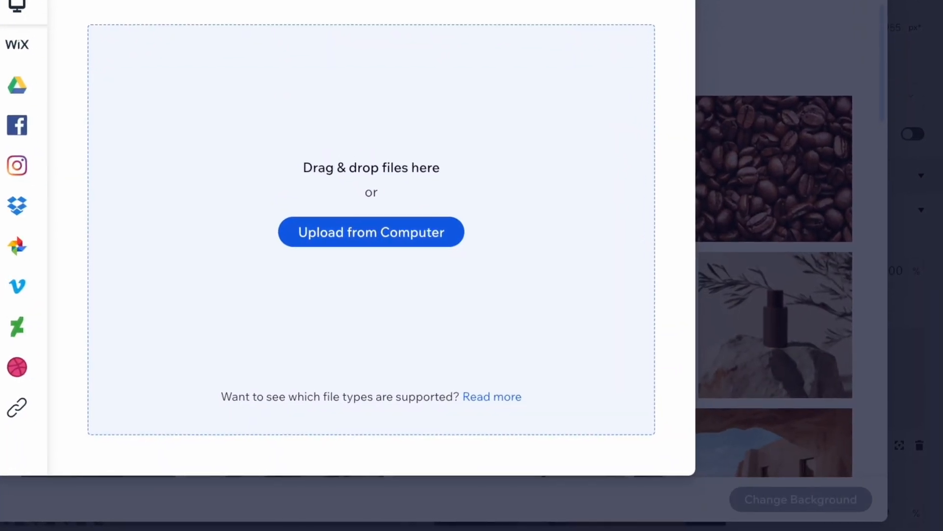
pyautogui.click(371, 232)
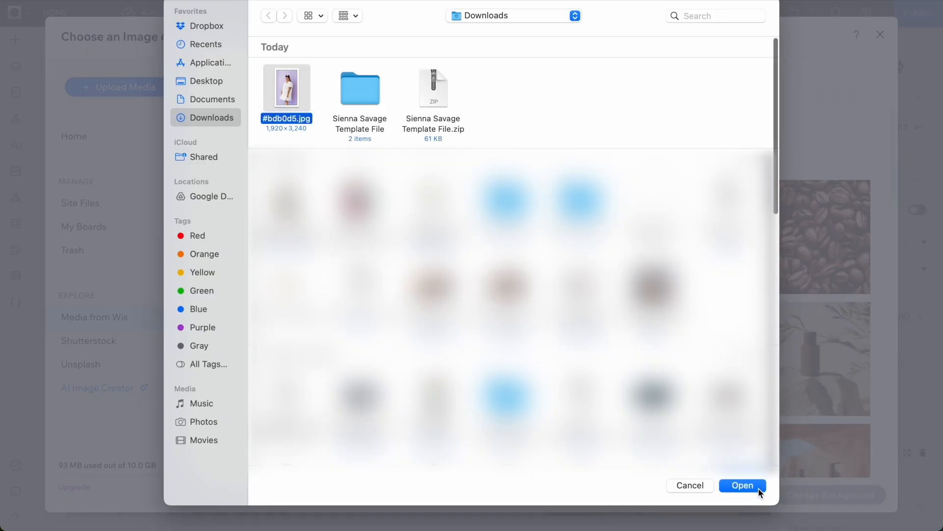
pyautogui.click(743, 486)
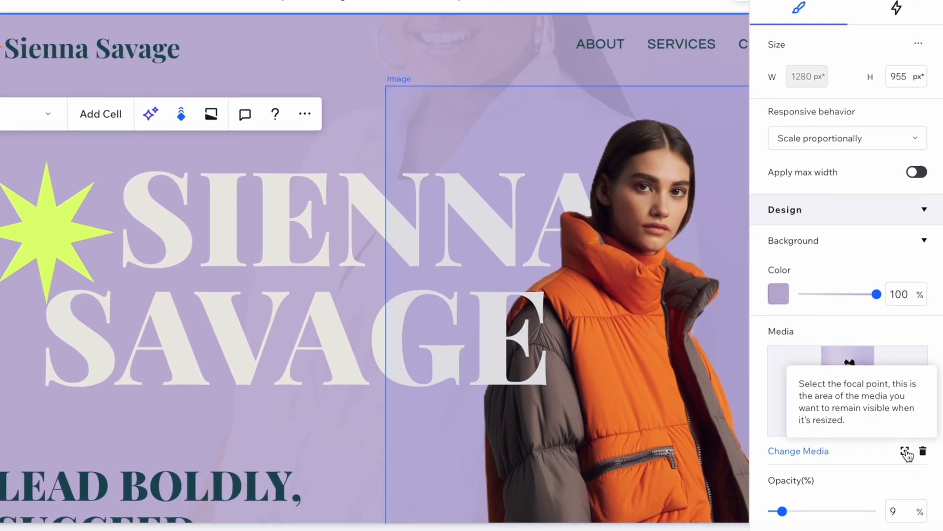
pyautogui.click(905, 451)
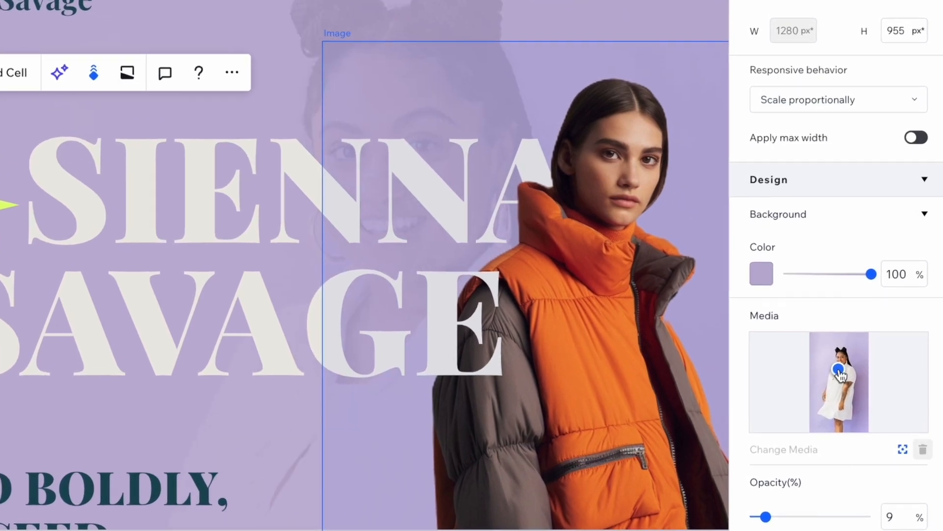
# Step: Replace the hero's foreground image of the orange-jacket model with #bdb0d5.jpg
pyautogui.click(642, 206)
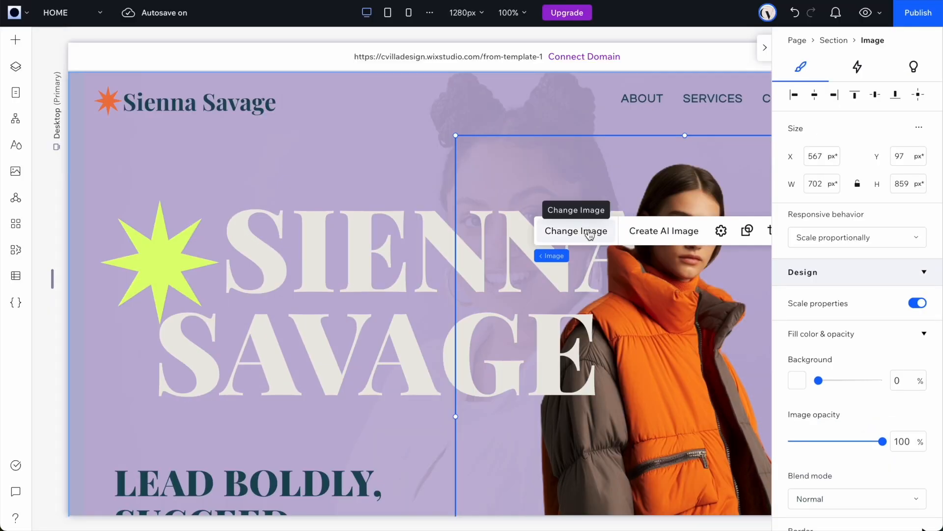
pyautogui.click(592, 236)
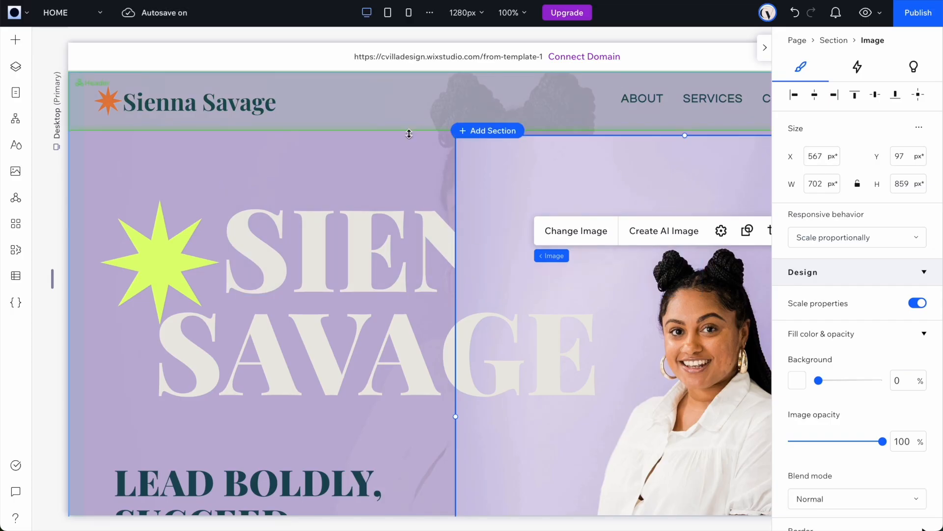
pyautogui.scroll(-6, 480, 231)
pyautogui.scroll(6, 480, 225)
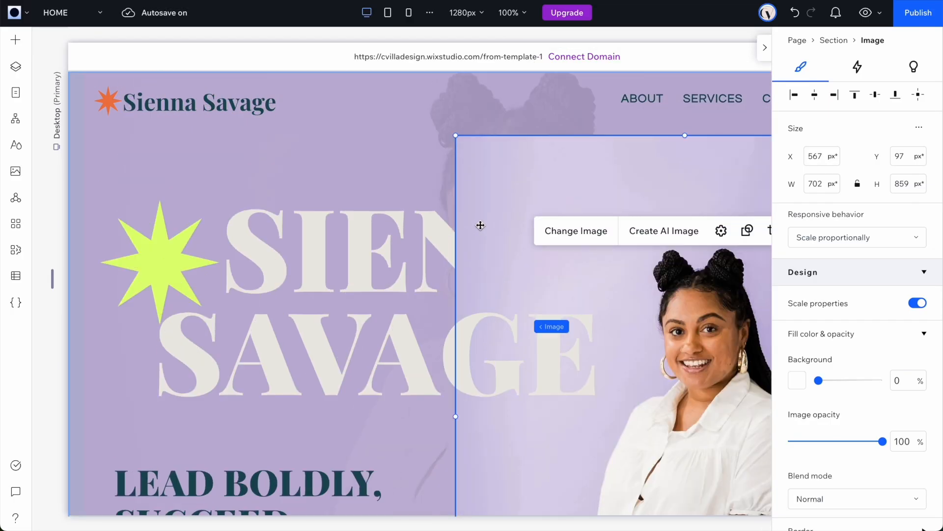
# Step: Cut out the woman from the lilac background of the hero's foreground image in Photo Studio and save it
pyautogui.click(721, 231)
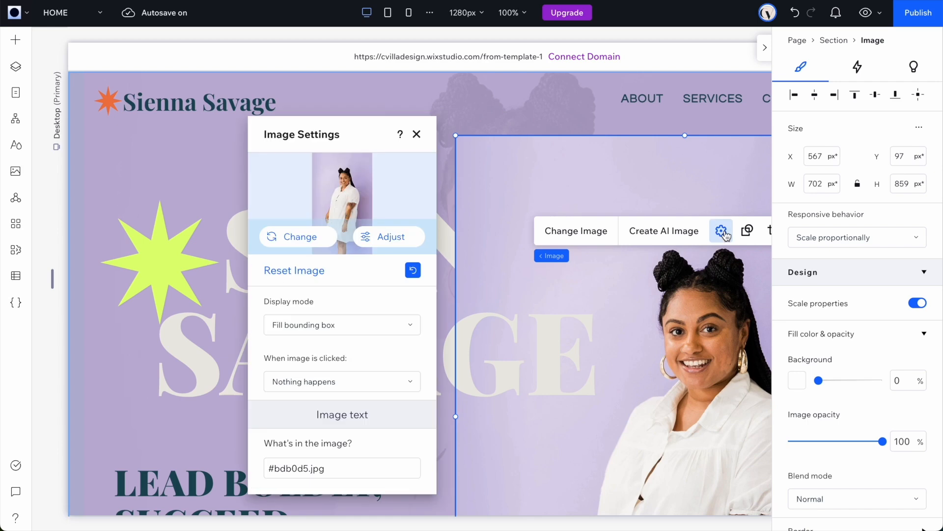
pyautogui.click(399, 239)
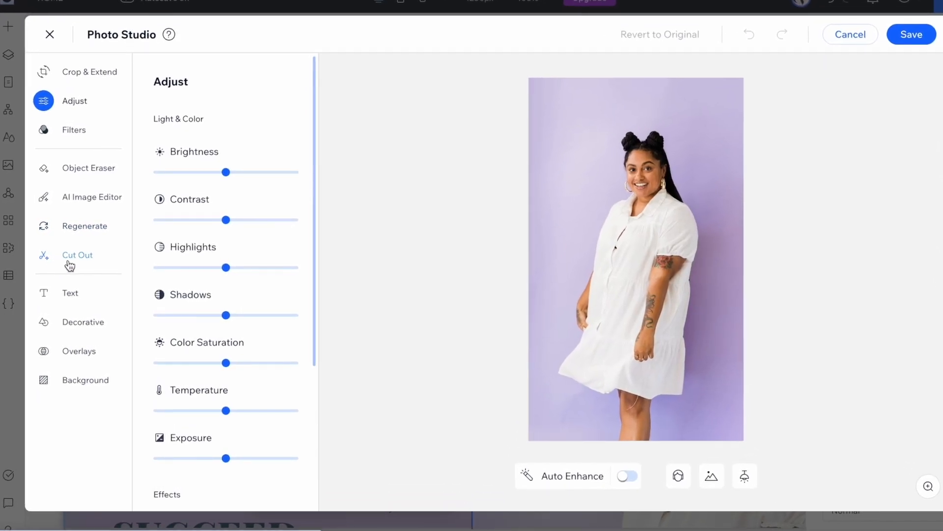
pyautogui.click(73, 262)
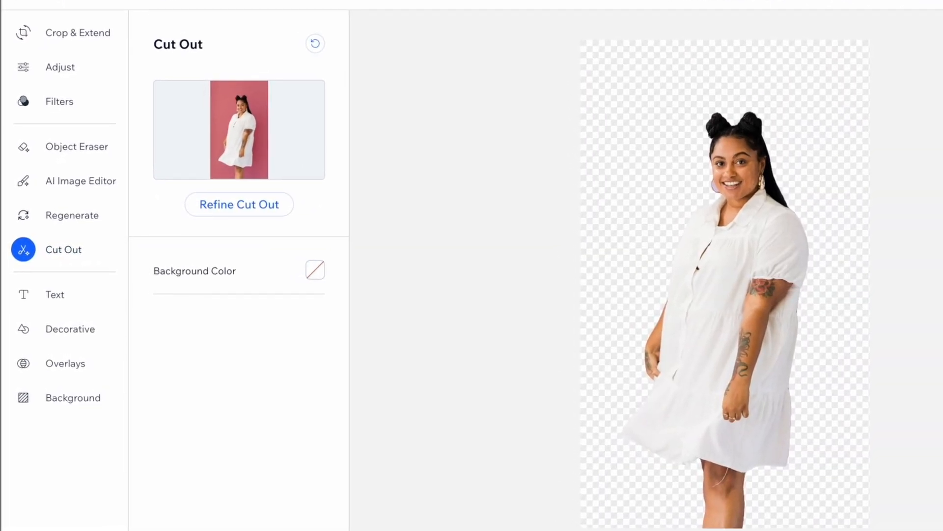
pyautogui.click(873, 47)
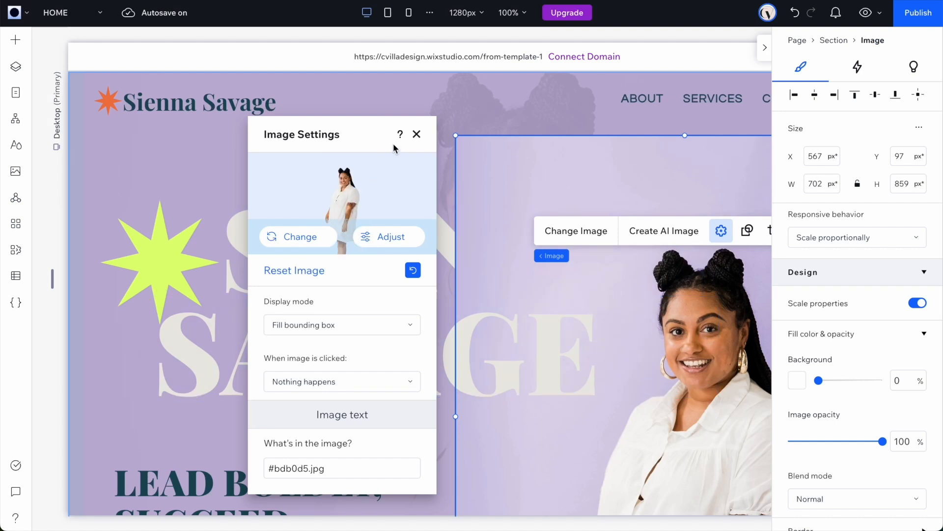
pyautogui.click(416, 136)
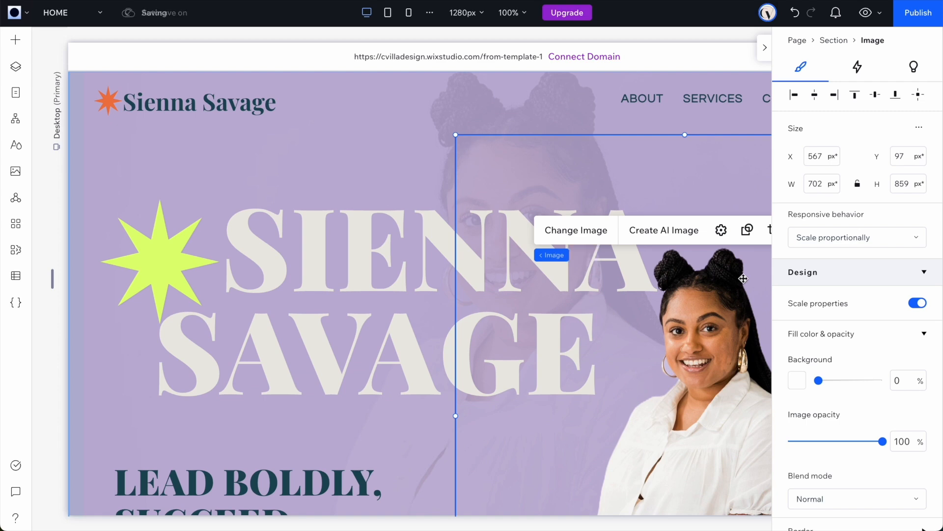
# Step: Reposition the hero's cut-out portrait to about X 522 px, Y 209 px
pyautogui.scroll(-2, 743, 278)
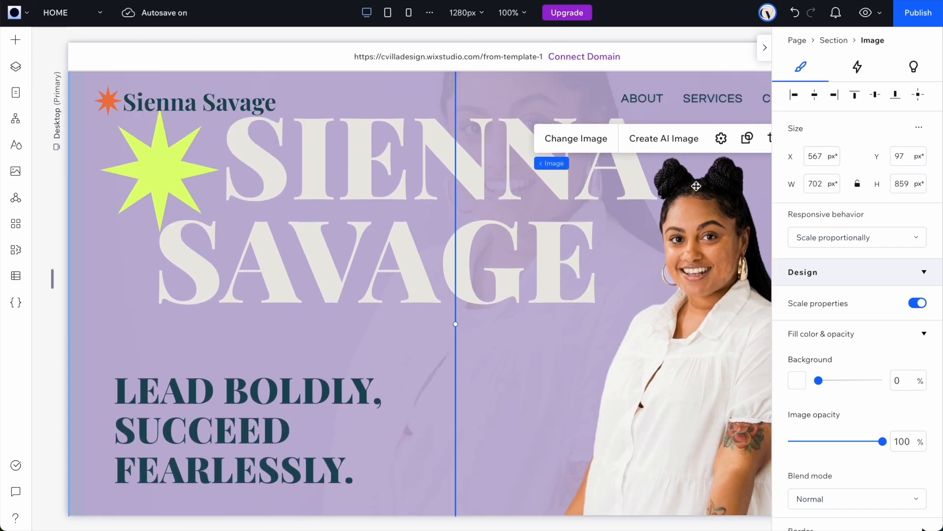
pyautogui.hscroll(2, 696, 157)
pyautogui.click(665, 142)
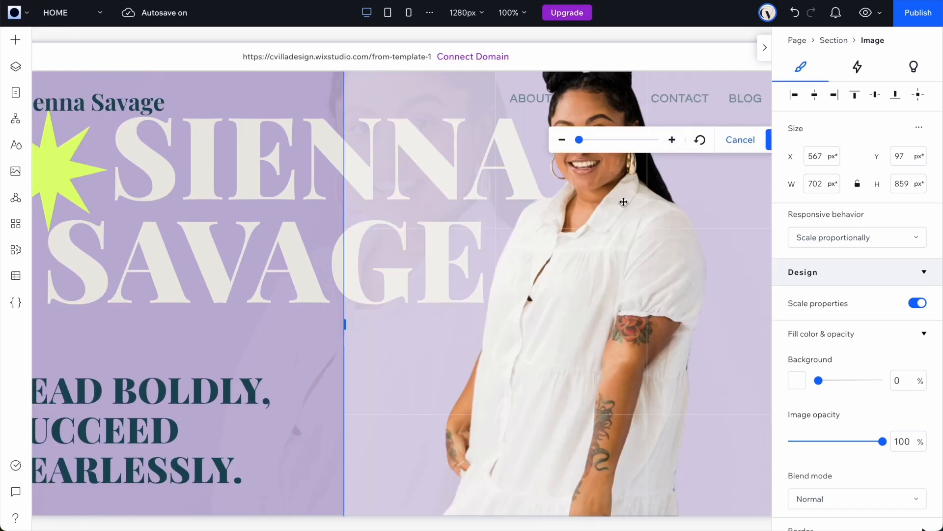
pyautogui.press('Escape')
pyautogui.moveTo(618, 285); pyautogui.dragTo(597, 241)
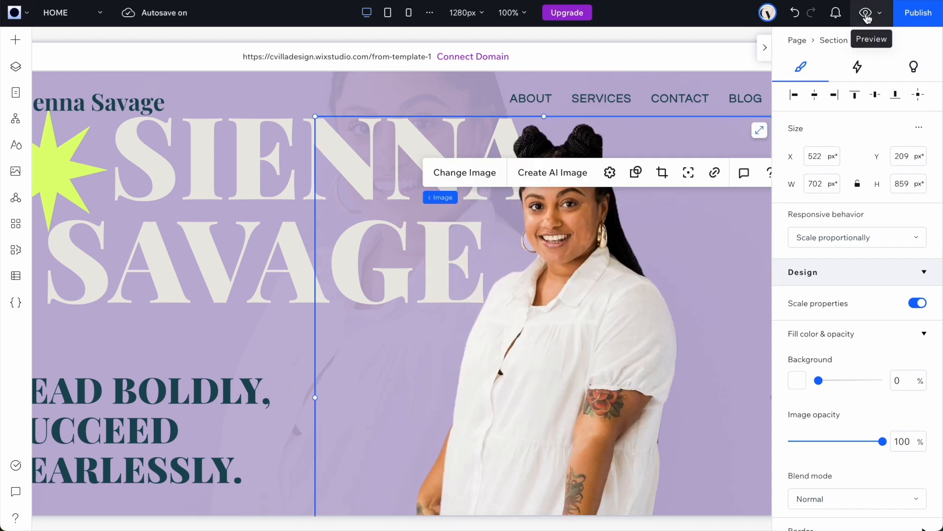
# Step: Preview the desktop home page from the hero down to the footer and dismiss the newsletter popup
pyautogui.click(867, 14)
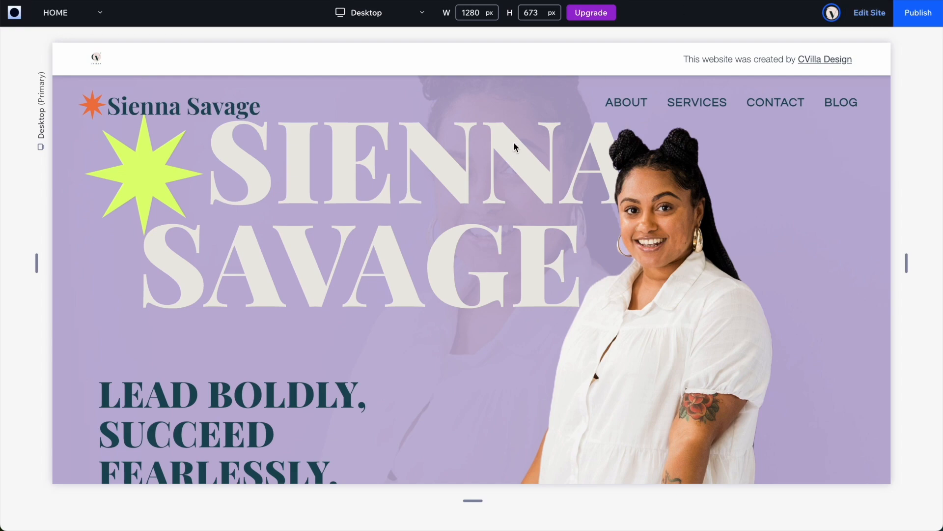
pyautogui.scroll(2, 514, 148)
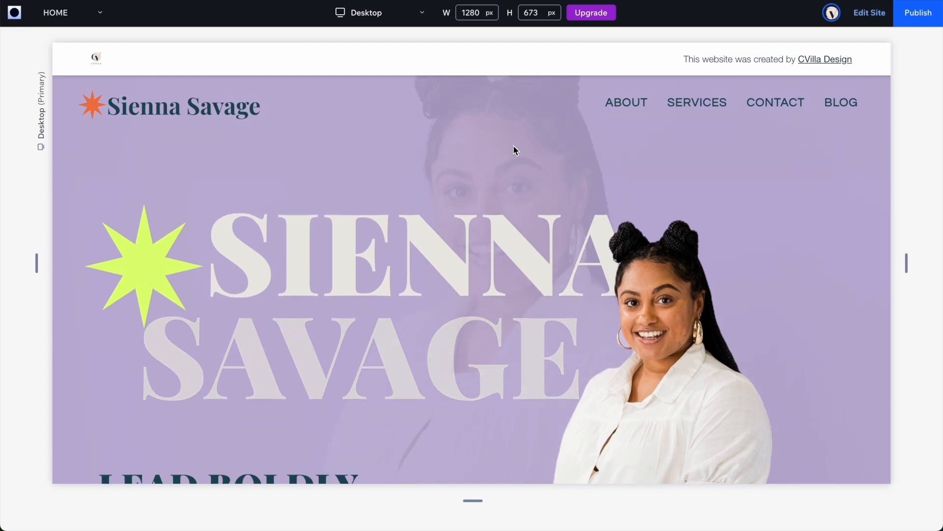
pyautogui.scroll(-10, 515, 150)
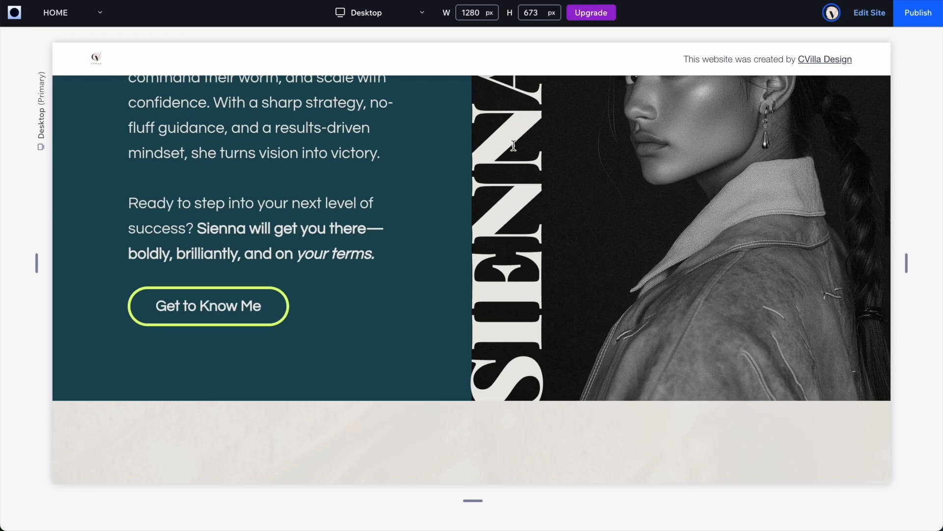
pyautogui.scroll(-10, 513, 144)
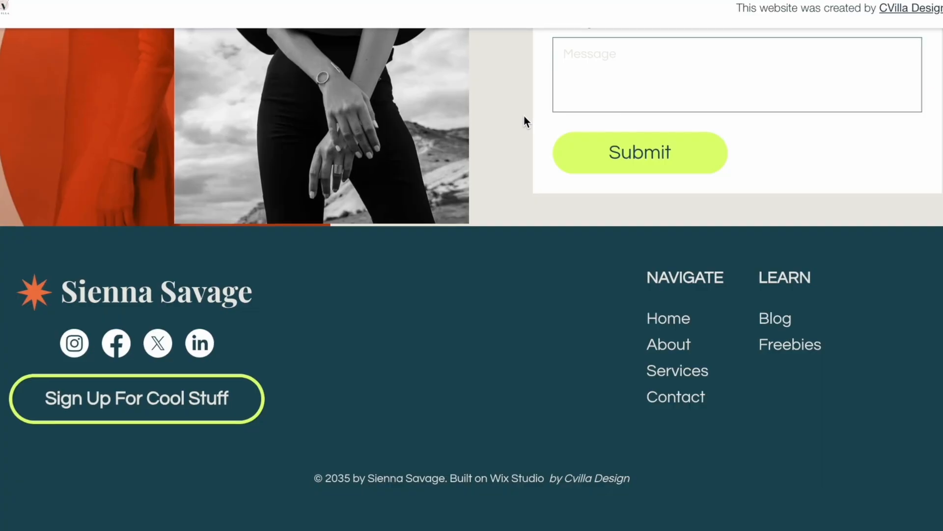
pyautogui.scroll(8, 514, 145)
pyautogui.scroll(10, 523, 118)
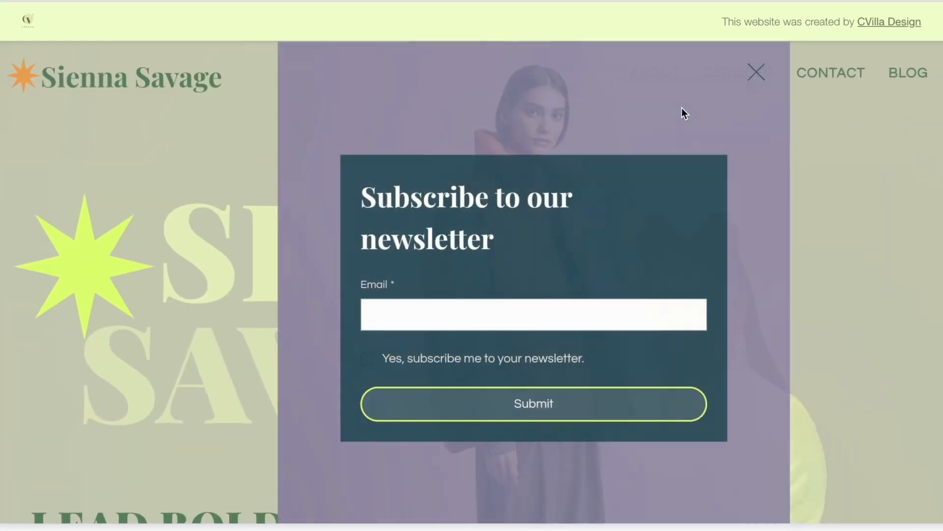
pyautogui.click(754, 76)
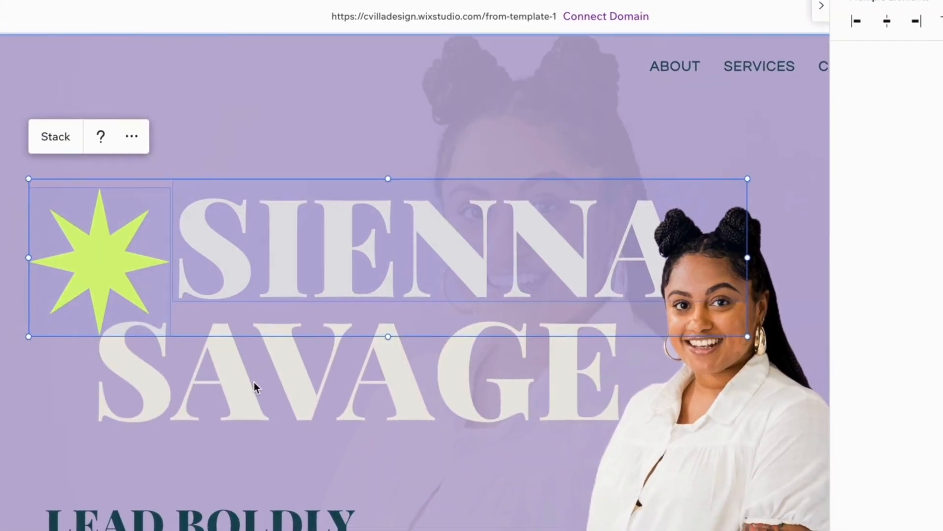
# Step: Replace the hero's star and two-line name title with the lime gisa. BIZ COACH logo, about 900 px wide, and extend its crop downward
pyautogui.keyDown('shift'); pyautogui.click(259, 379); pyautogui.keyUp('shift')
pyautogui.press('Delete')
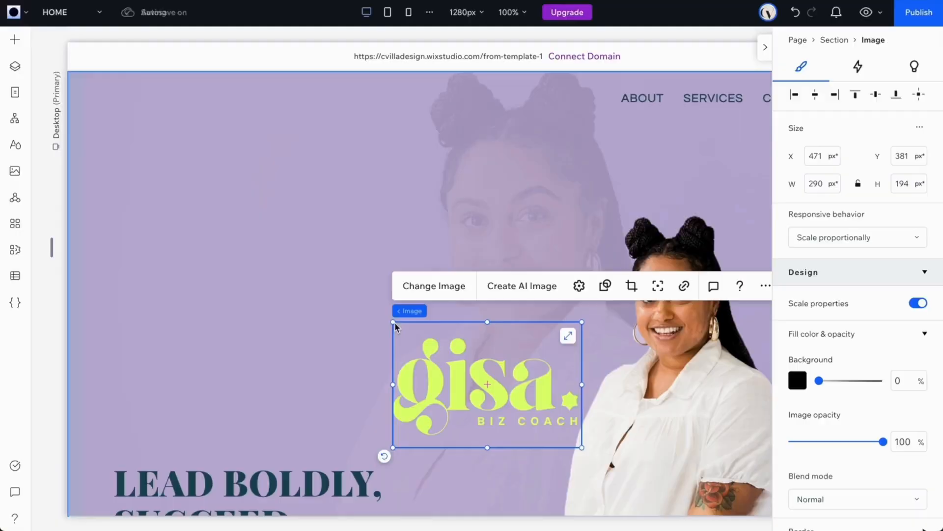
pyautogui.doubleClick(394, 323)
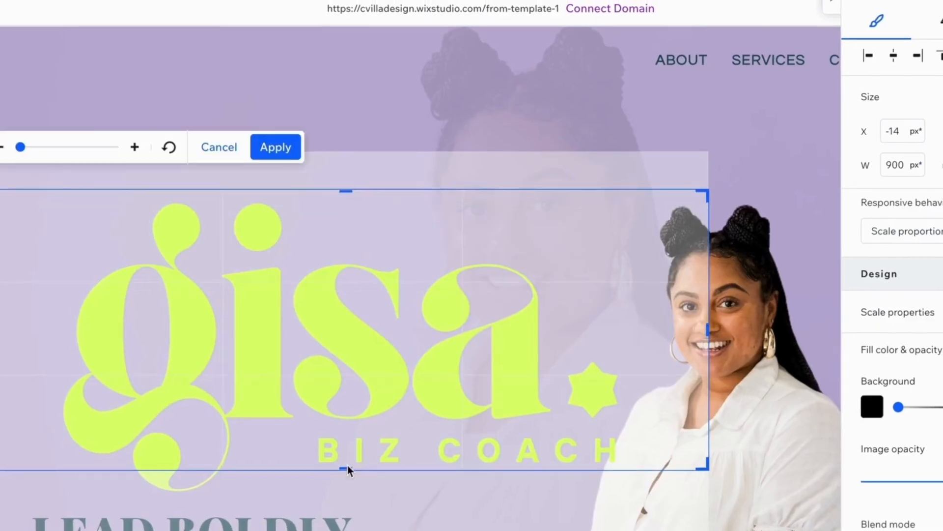
pyautogui.moveTo(347, 466); pyautogui.dragTo(348, 496)
pyautogui.click(276, 147)
# Step: Add the dark teal gisa logo image to the header, scale it down and place it at the header's left end
pyautogui.click(214, 130)
pyautogui.click(58, 56)
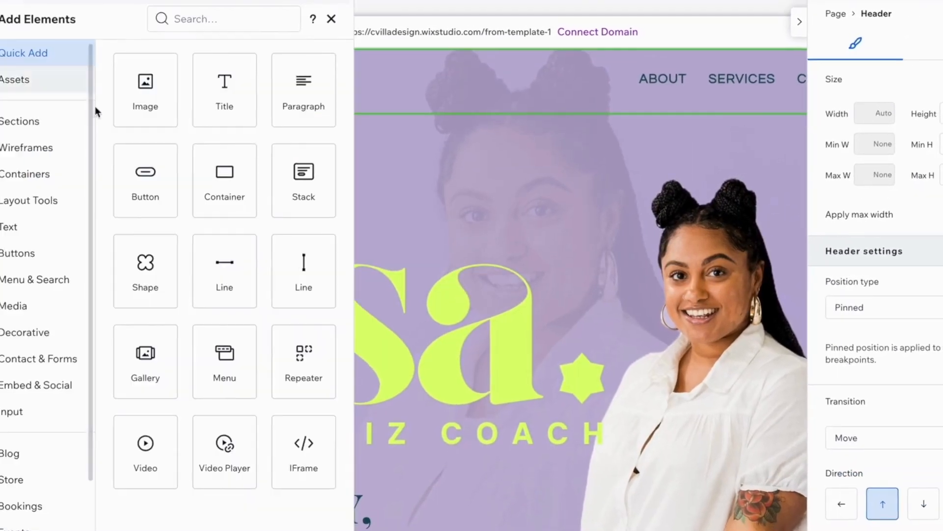
pyautogui.click(148, 95)
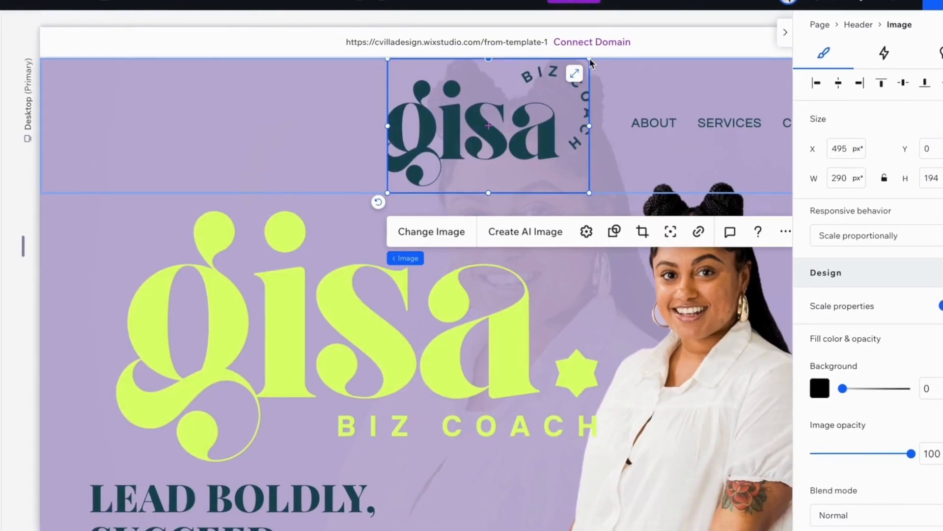
pyautogui.moveTo(388, 193); pyautogui.dragTo(413, 177)
pyautogui.moveTo(496, 120); pyautogui.dragTo(138, 116)
pyautogui.moveTo(231, 172); pyautogui.dragTo(192, 131)
pyautogui.click(516, 168)
# Step: Swap the quote section's two photos for the pink anthurium image and the portrait against teal, and adjust the portrait's focal point
pyautogui.scroll(-10, 464, 217)
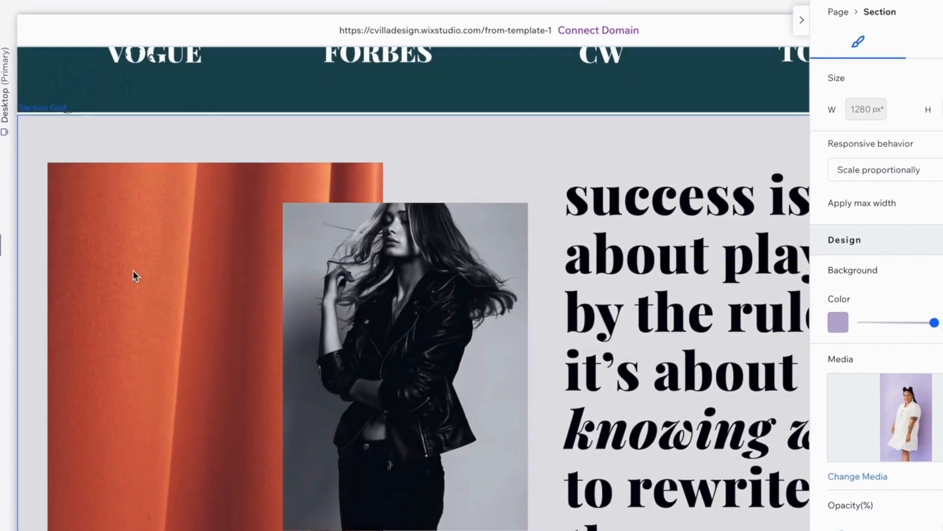
pyautogui.click(142, 300)
pyautogui.click(151, 330)
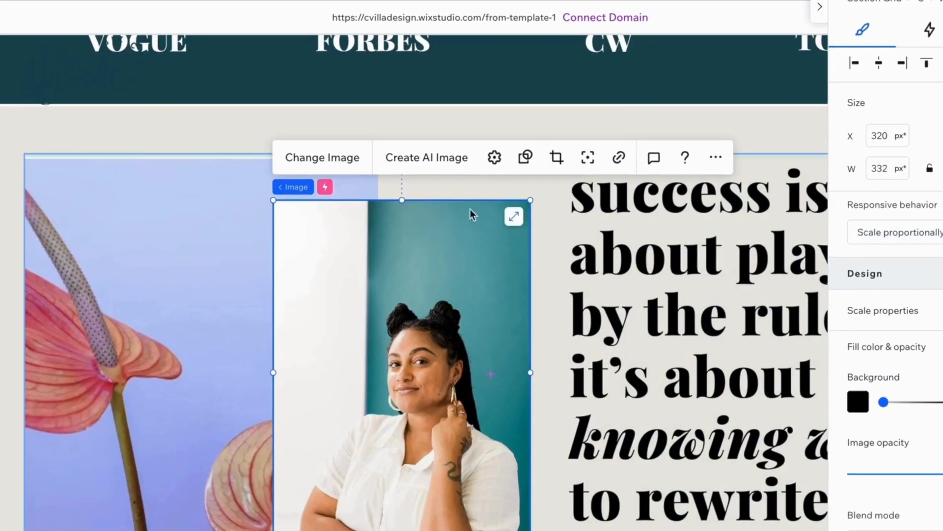
pyautogui.click(569, 174)
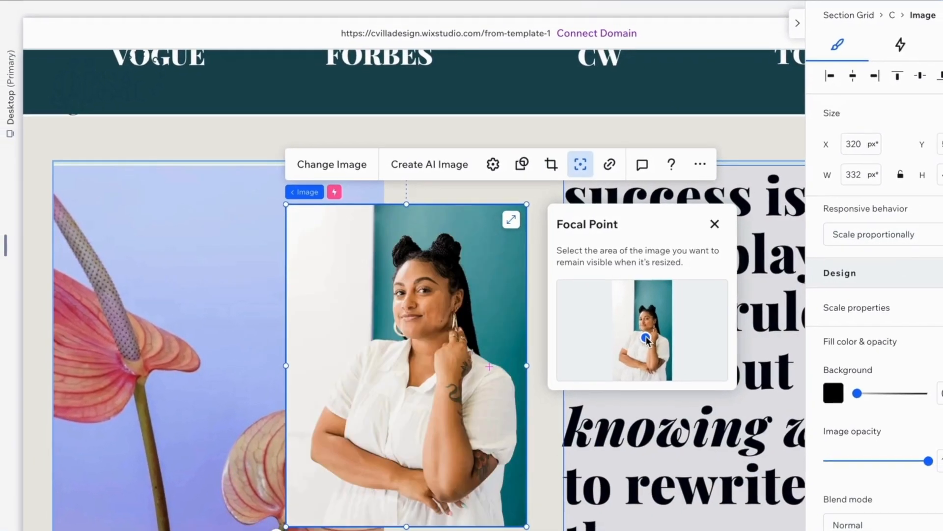
# Step: Lighten the cream theme color used behind the quote section to a paler off-white
pyautogui.click(199, 299)
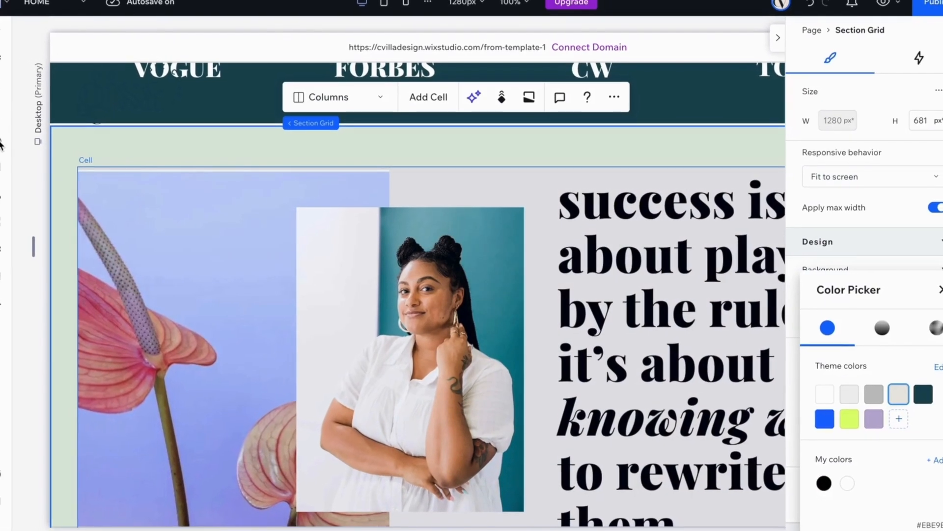
pyautogui.click(323, 179)
pyautogui.scroll(-5, 290, 354)
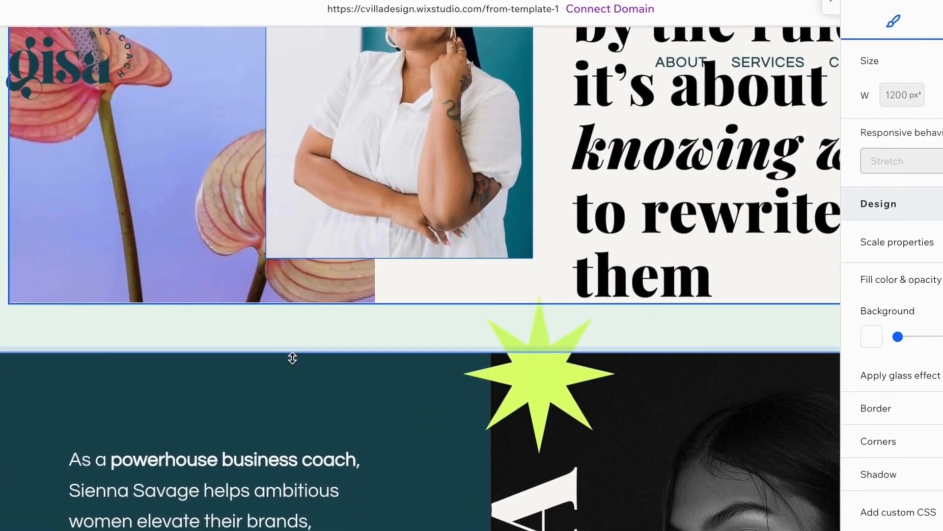
# Step: Change the vertical name beside the coach introduction to gisa and replace the black-and-white portrait with the photo of the woman in the white dress
pyautogui.scroll(-5, 651, 428)
pyautogui.click(679, 310)
pyautogui.click(525, 336)
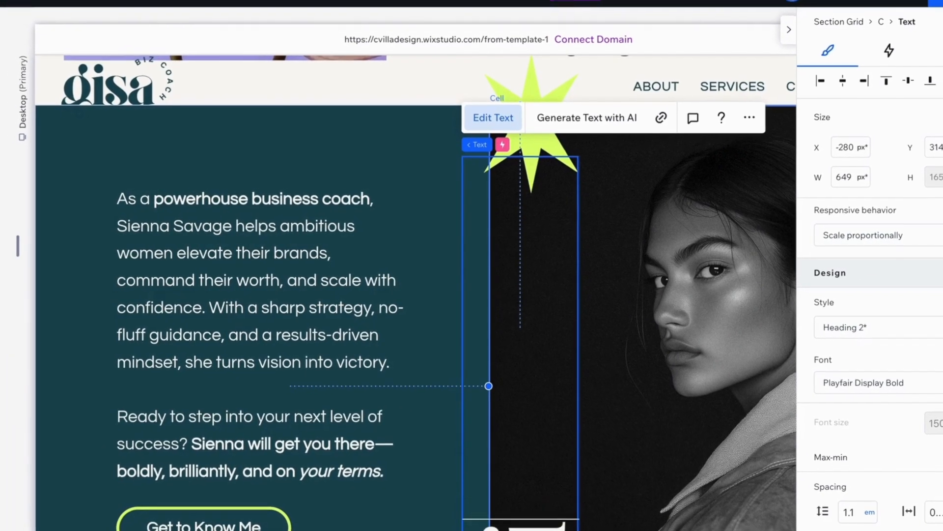
pyautogui.click(624, 305)
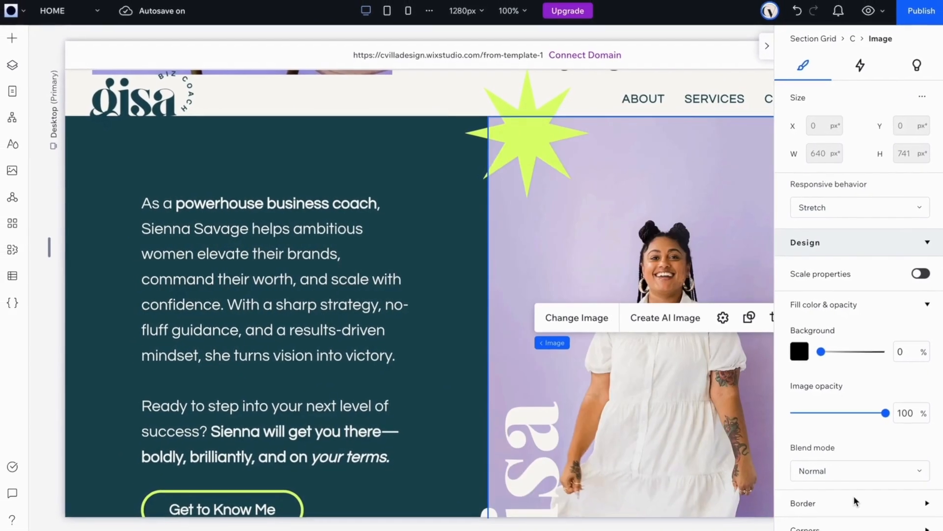
pyautogui.scroll(-10, 634, 457)
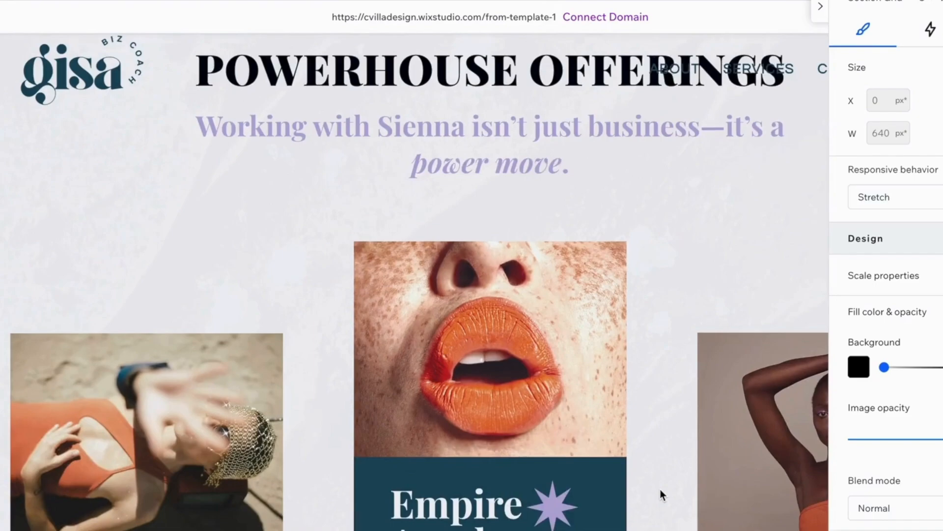
# Step: Replace the three offering card photos with the green jumpsuit photo shoot, the pink glass bottle and the breakfast-in-bed image
pyautogui.scroll(-4, 659, 489)
pyautogui.click(182, 291)
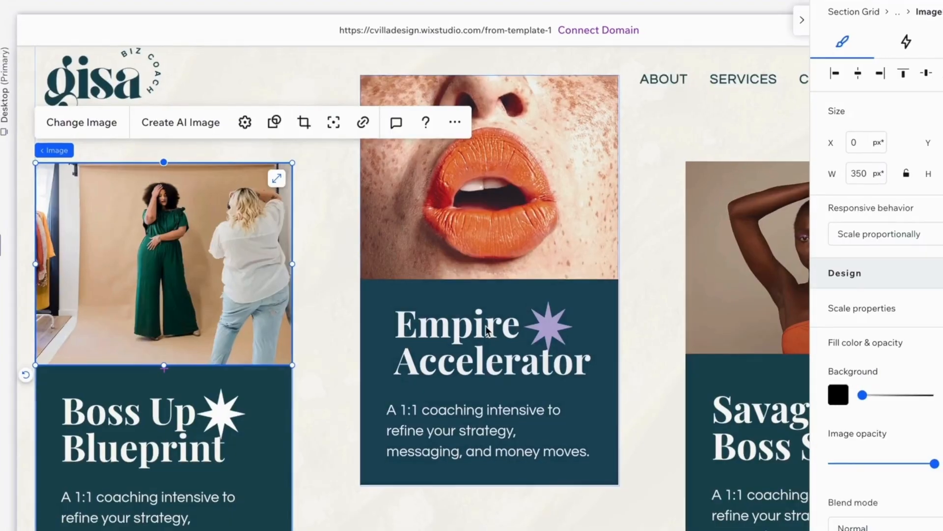
pyautogui.click(511, 213)
pyautogui.doubleClick(447, 217)
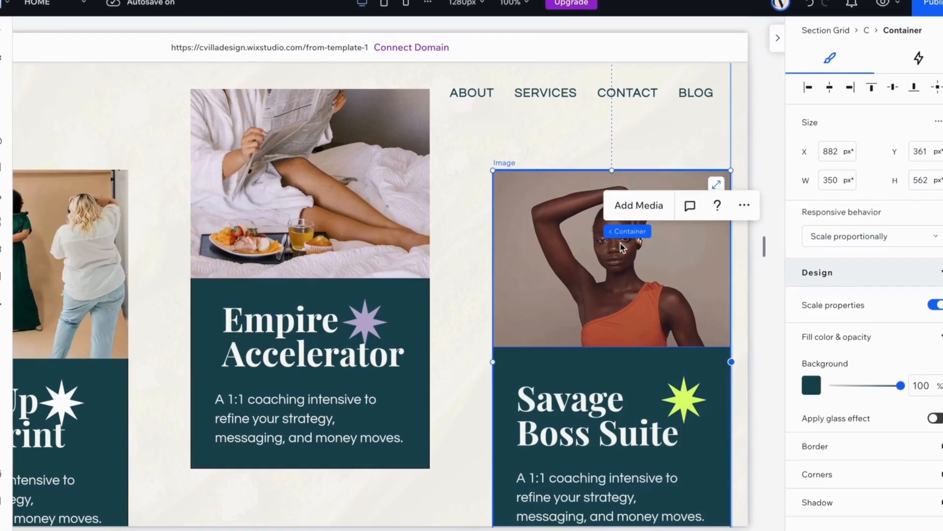
pyautogui.click(635, 220)
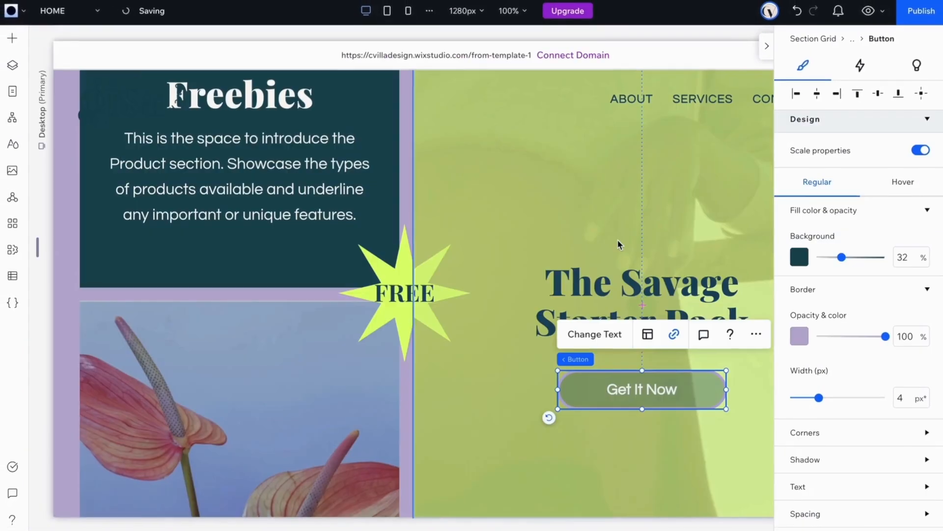
# Step: Replace the contact section's two overlapping photos with the coach's portrait against teal and her white-dress portrait against lilac
pyautogui.click(654, 238)
pyautogui.scroll(-5, 541, 492)
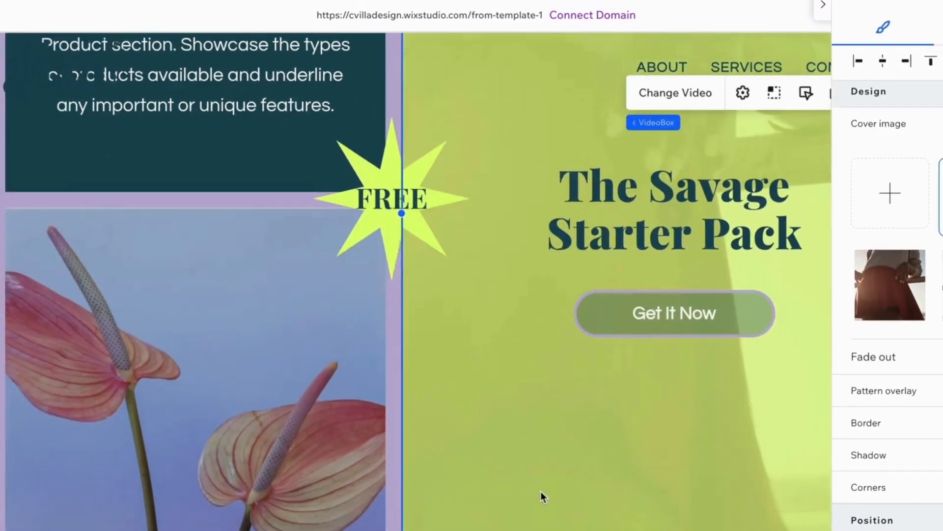
pyautogui.scroll(-7, 540, 486)
pyautogui.scroll(3, 195, 343)
pyautogui.click(192, 342)
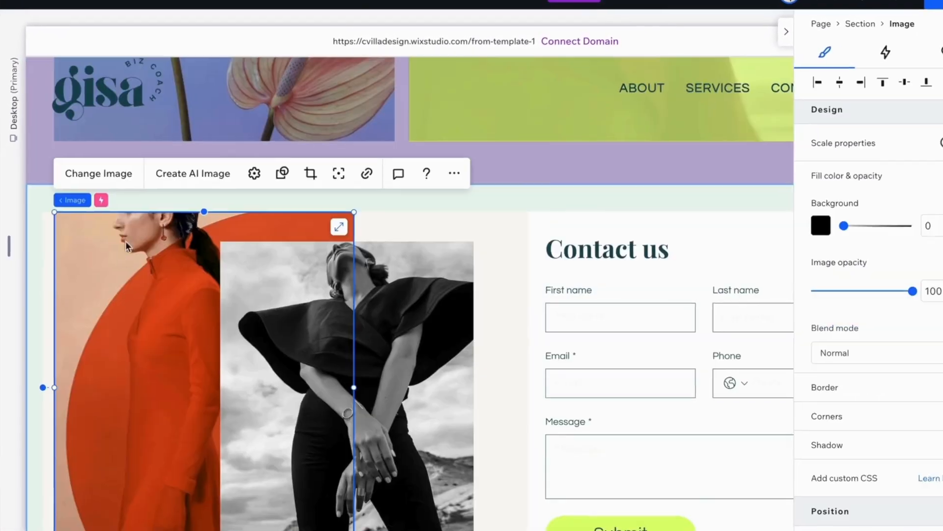
pyautogui.scroll(-5, 615, 263)
# Step: Delete the orange star beside the gisa logo in the footer
pyautogui.click(57, 336)
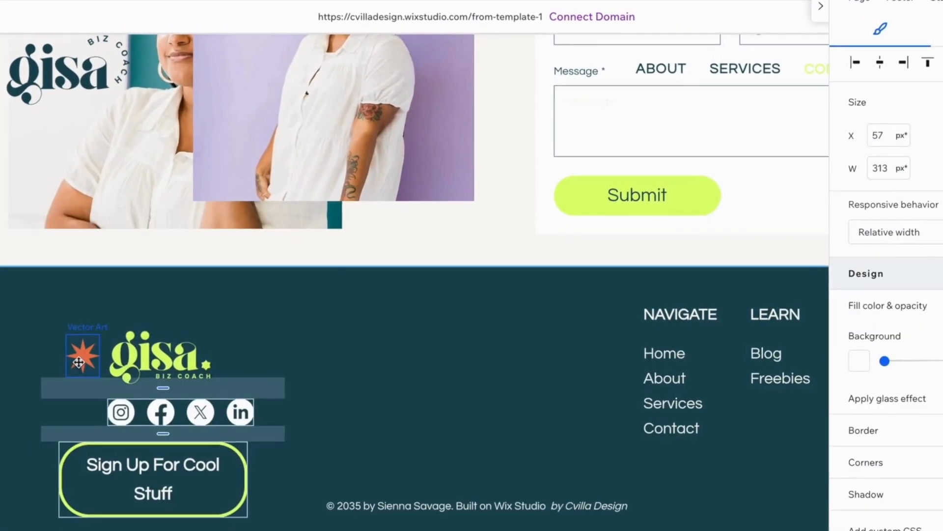
pyautogui.click(79, 362)
pyautogui.press('Delete')
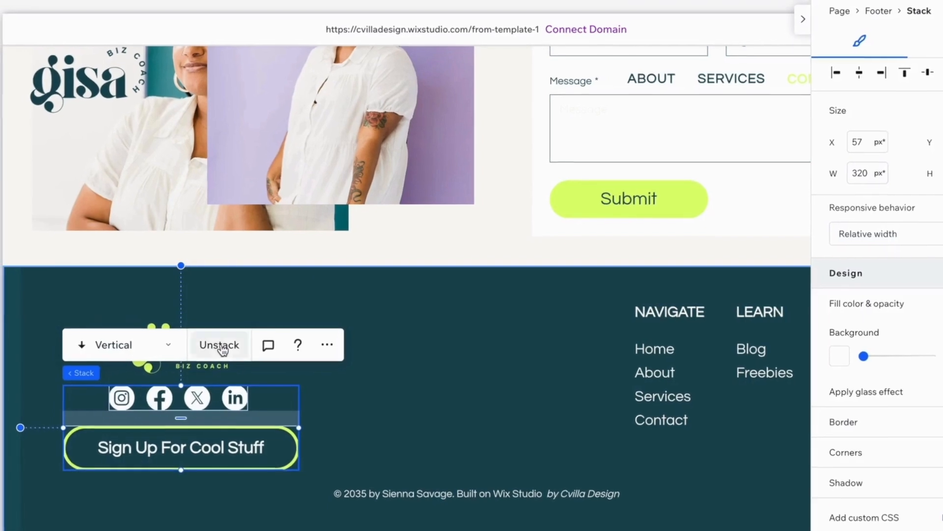
# Step: Center the footer's logo, social icons and sign-up button stack, and move the Navigate links to the footer's left side
pyautogui.moveTo(197, 405); pyautogui.dragTo(452, 333)
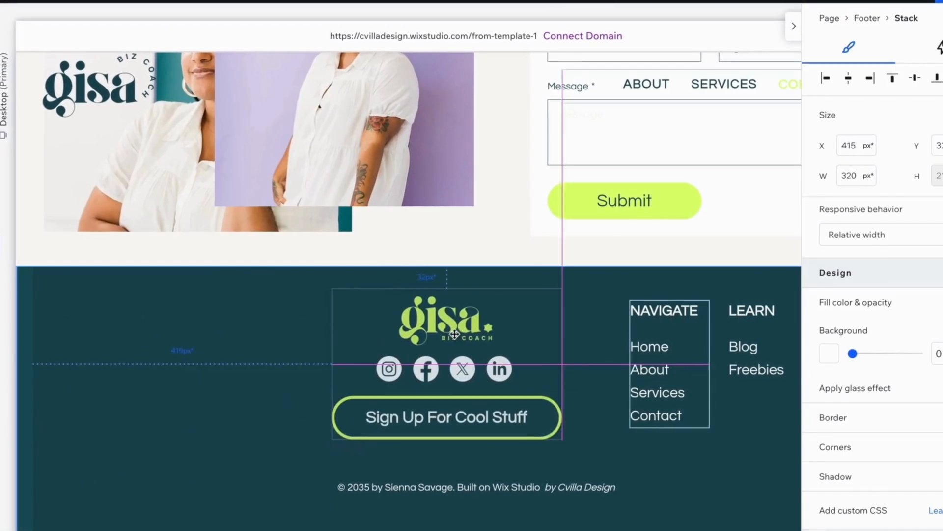
pyautogui.click(659, 314)
pyautogui.moveTo(660, 313); pyautogui.dragTo(247, 315)
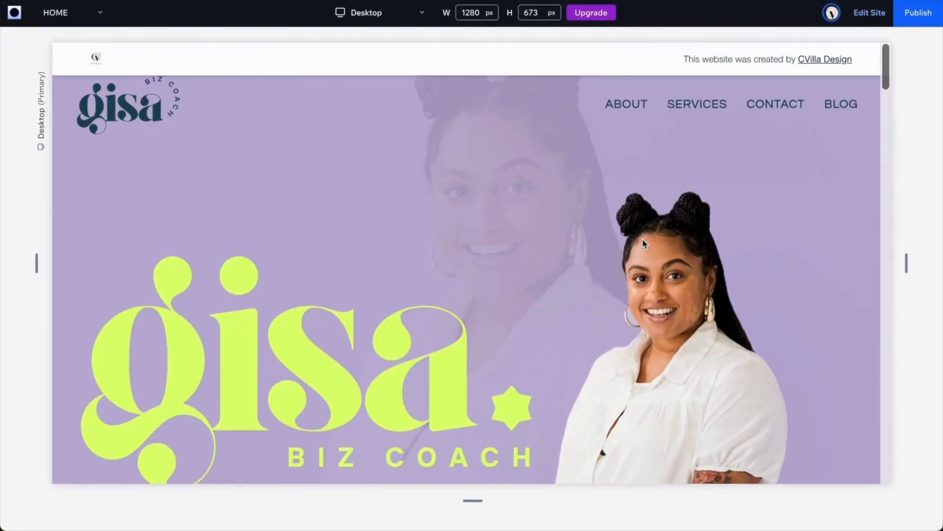
# Step: Review the desktop preview of the home page from the hero to the footer, checking the new photos, colors and layout
pyautogui.scroll(-5, 642, 238)
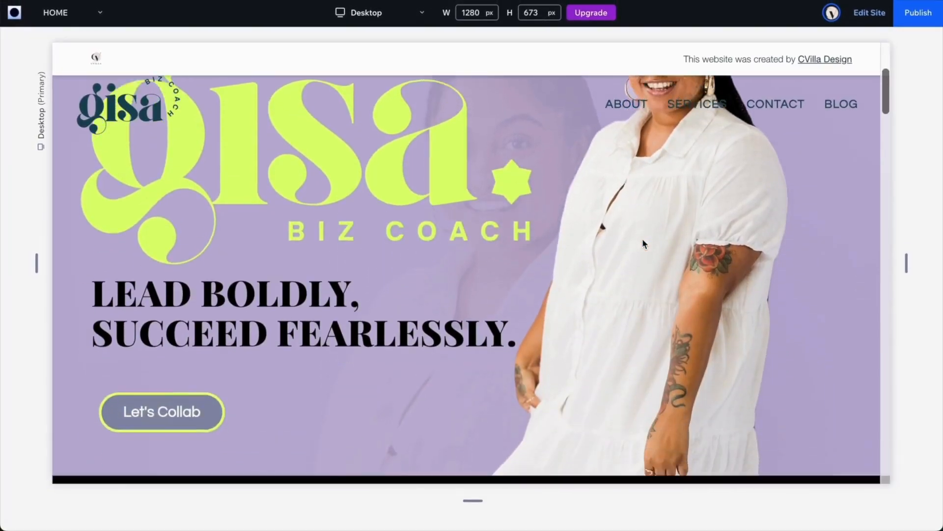
pyautogui.scroll(-8, 643, 240)
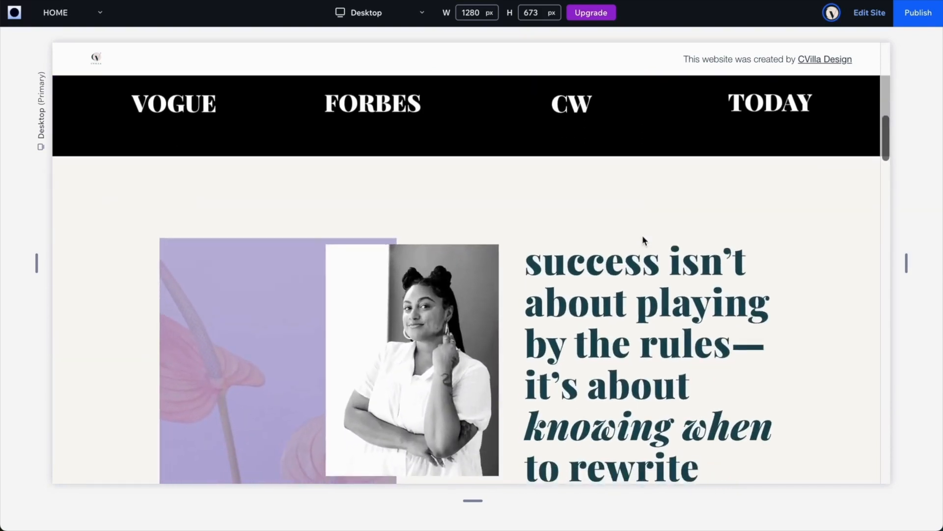
pyautogui.scroll(-8, 643, 239)
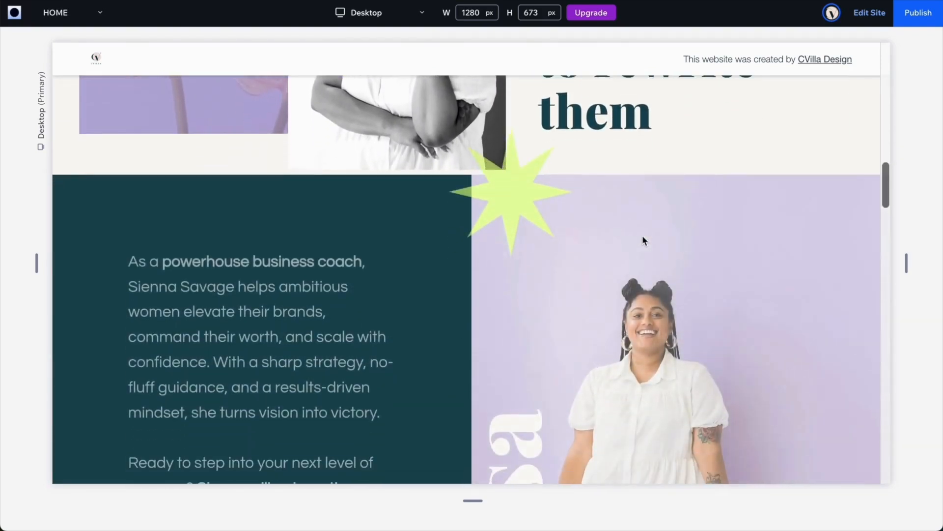
pyautogui.scroll(-8, 644, 240)
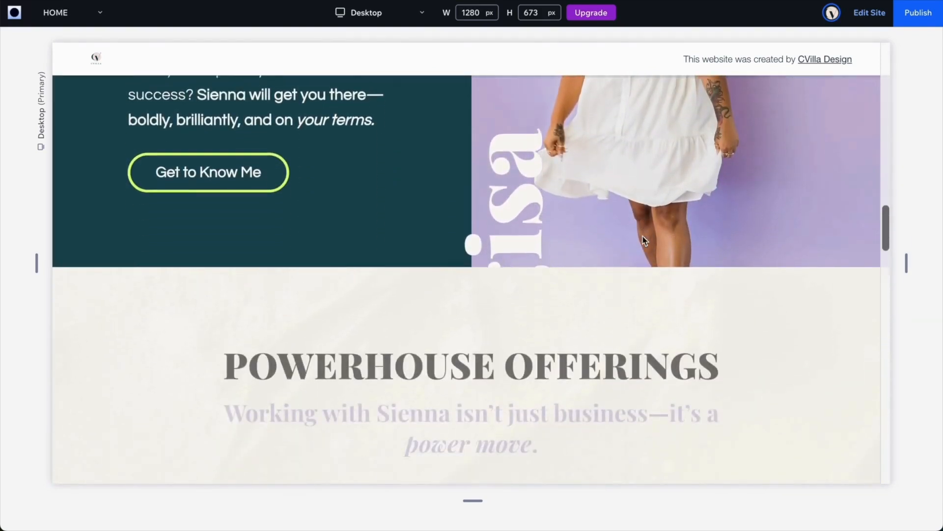
pyautogui.scroll(-8, 644, 240)
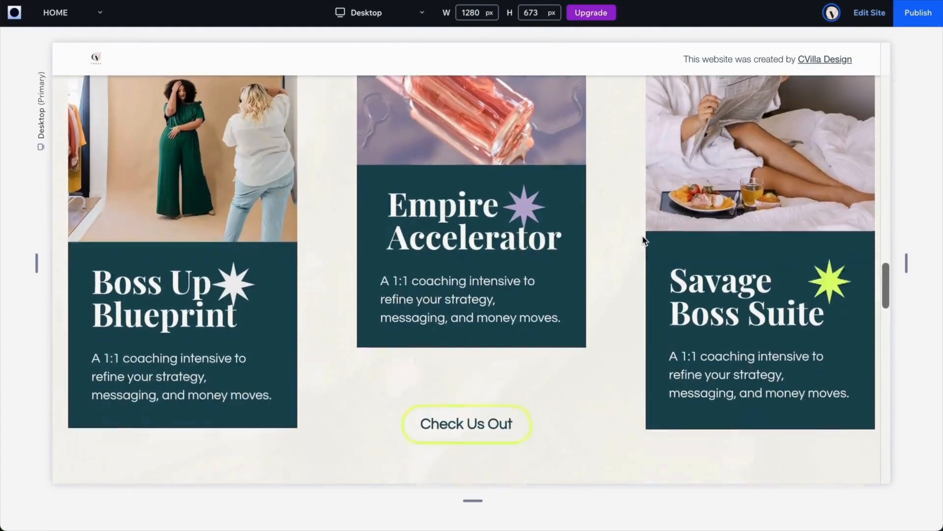
pyautogui.scroll(-8, 644, 241)
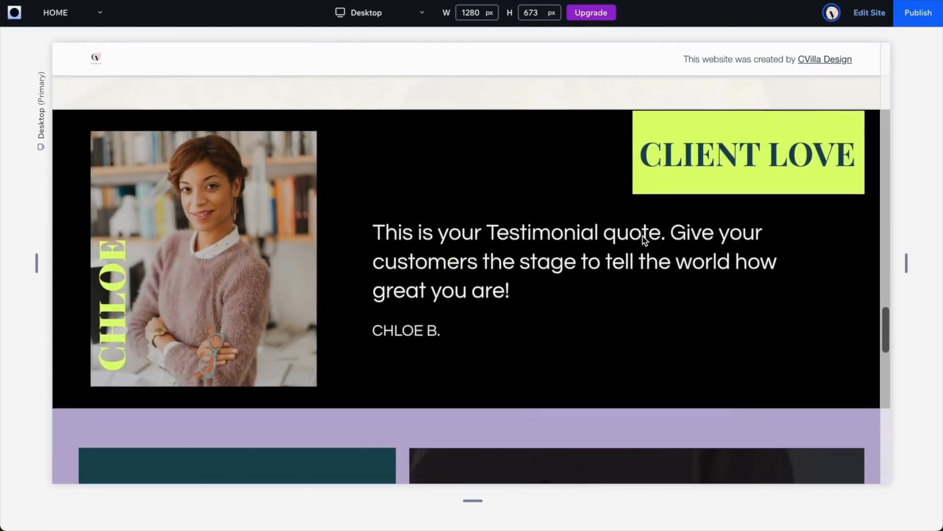
pyautogui.scroll(-5, 644, 240)
pyautogui.scroll(-8, 644, 241)
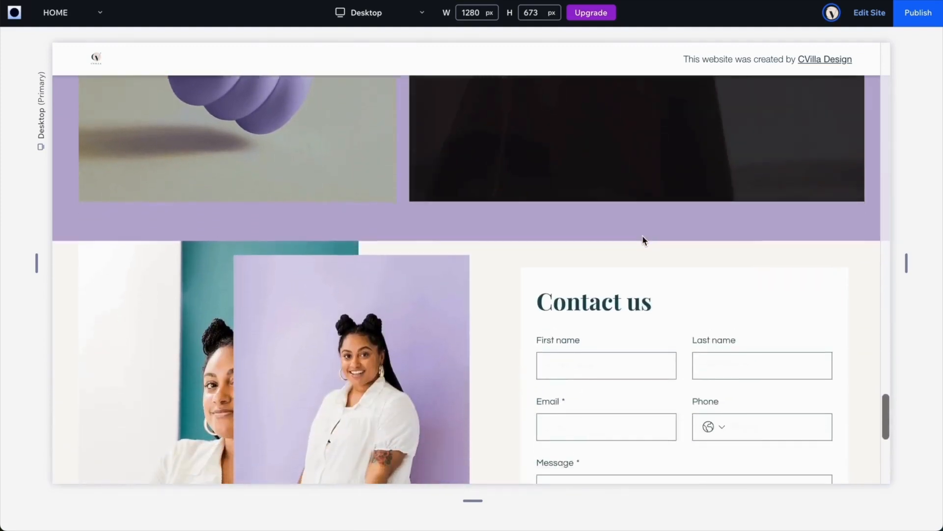
pyautogui.scroll(-5, 643, 240)
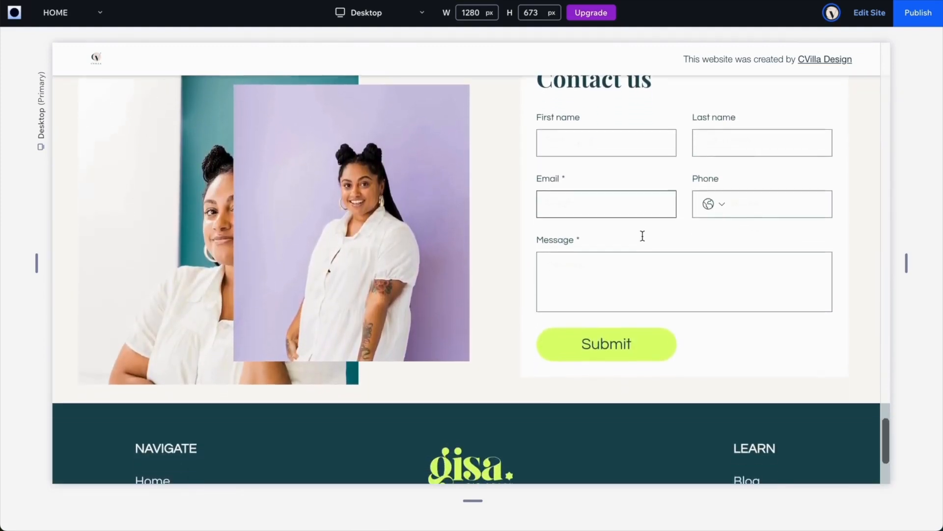
pyautogui.scroll(-3, 643, 235)
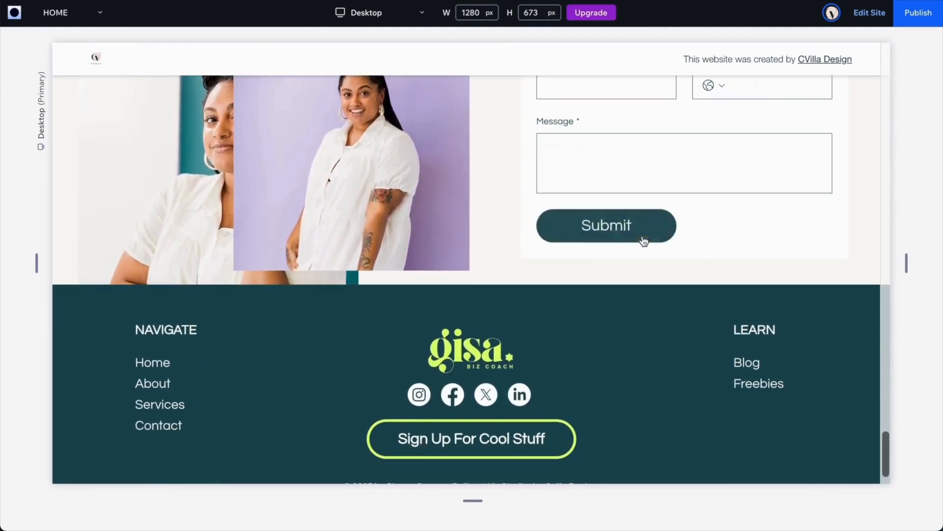